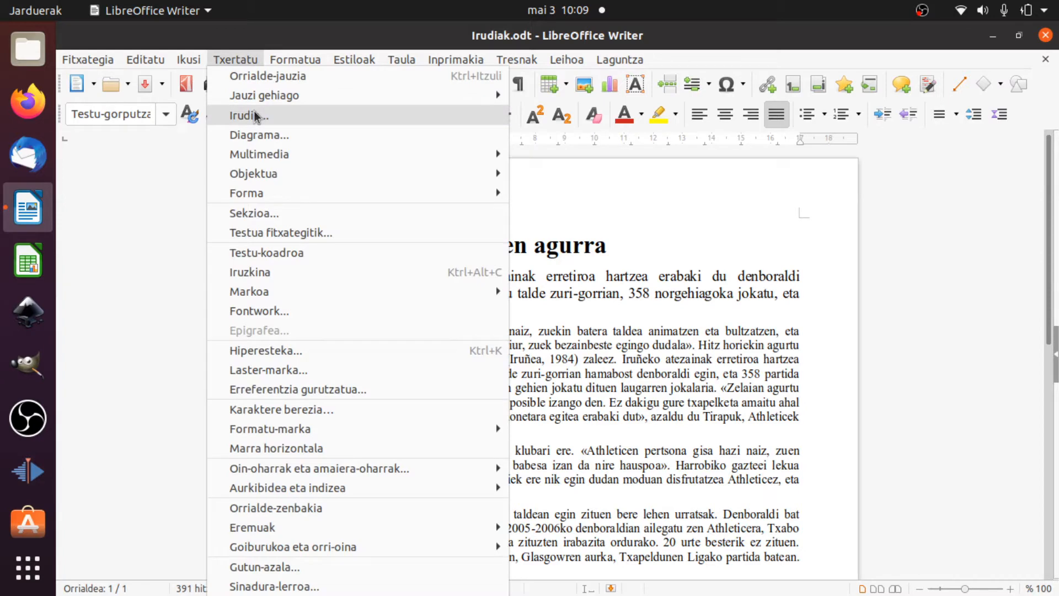
Insert the image Ainhoa Tirapu.jpg from the Irudiak folder at the end of the first body paragraph
click(243, 62)
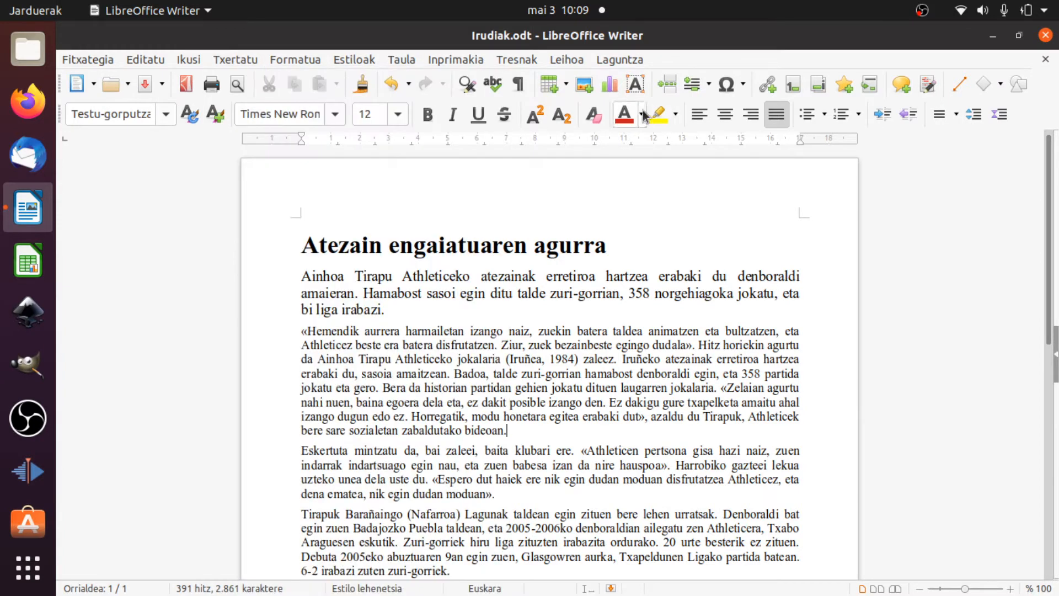
click(585, 88)
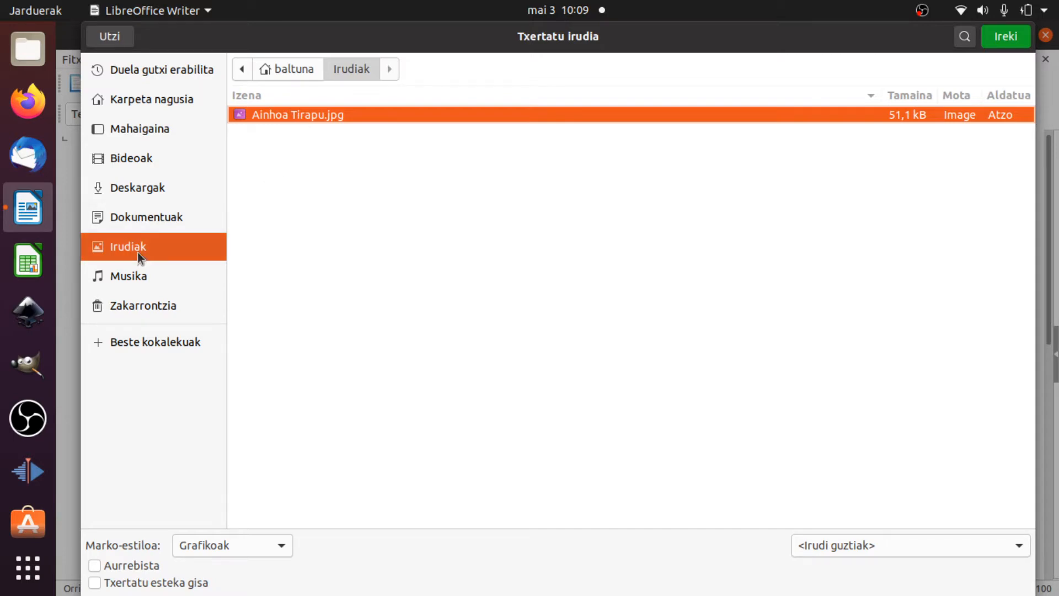
click(988, 43)
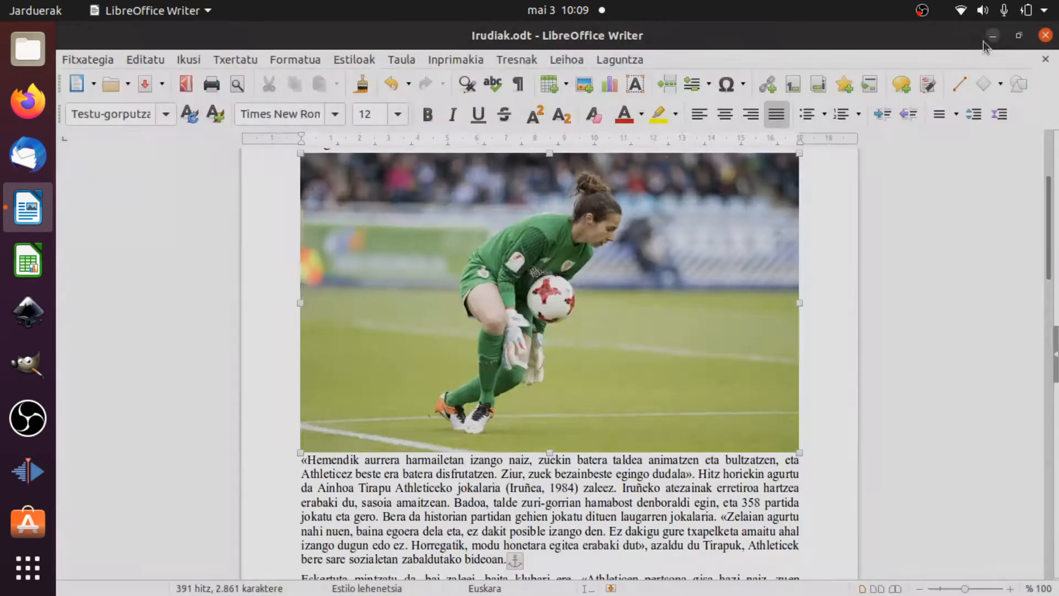
scroll(604, 221, up, 2)
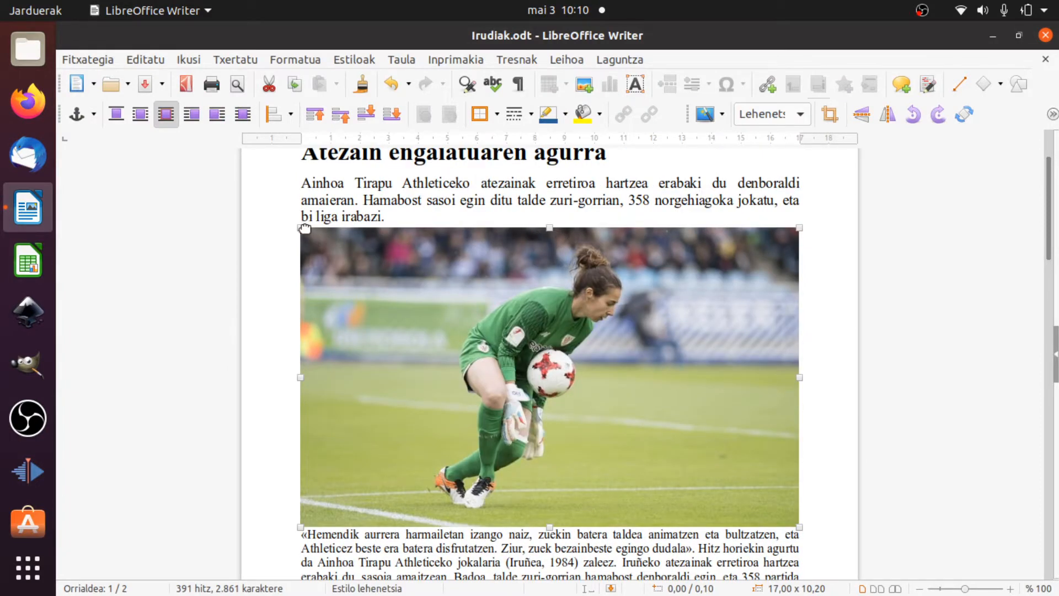
Shrink the inserted picture to about 6.24 × 3.75 cm and move it down and right within the first body paragraph
drag(362, 267, 618, 455)
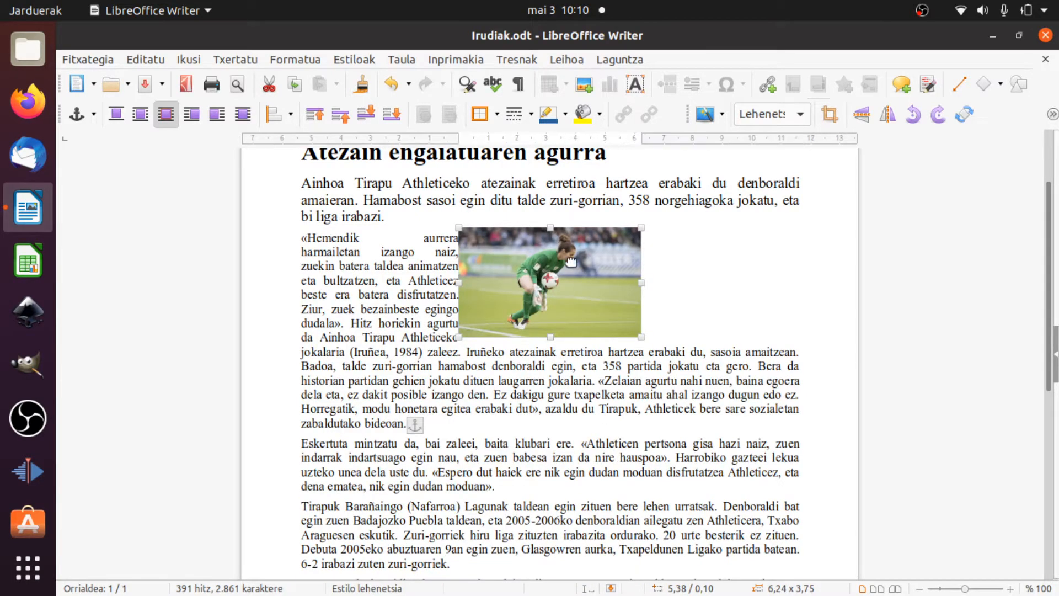
drag(574, 269, 629, 315)
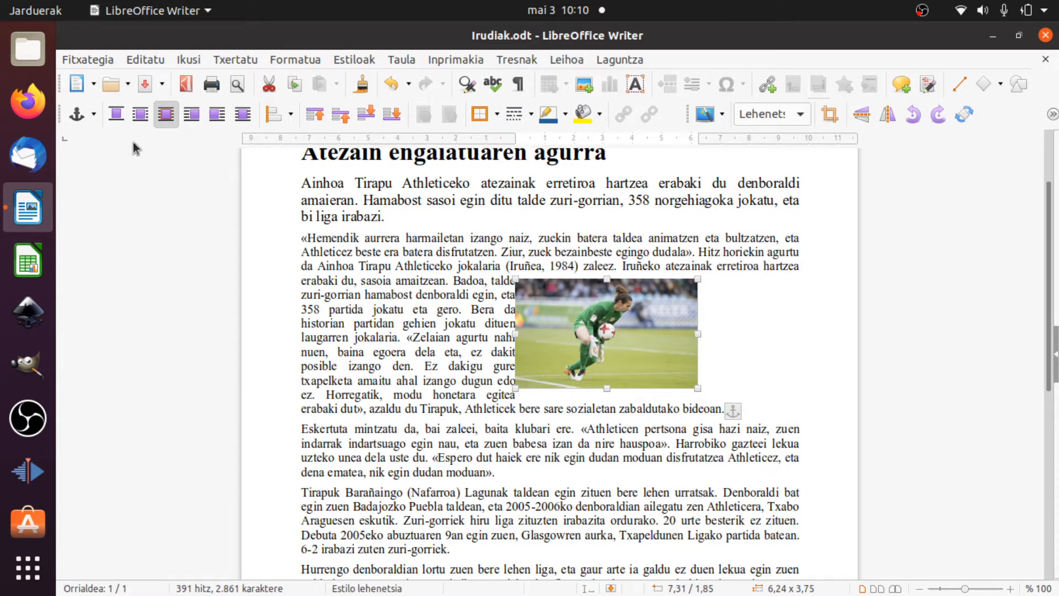
Anchor the picture to the paragraph, then align it vertically to the paragraph's top and finally to its centre
click(93, 114)
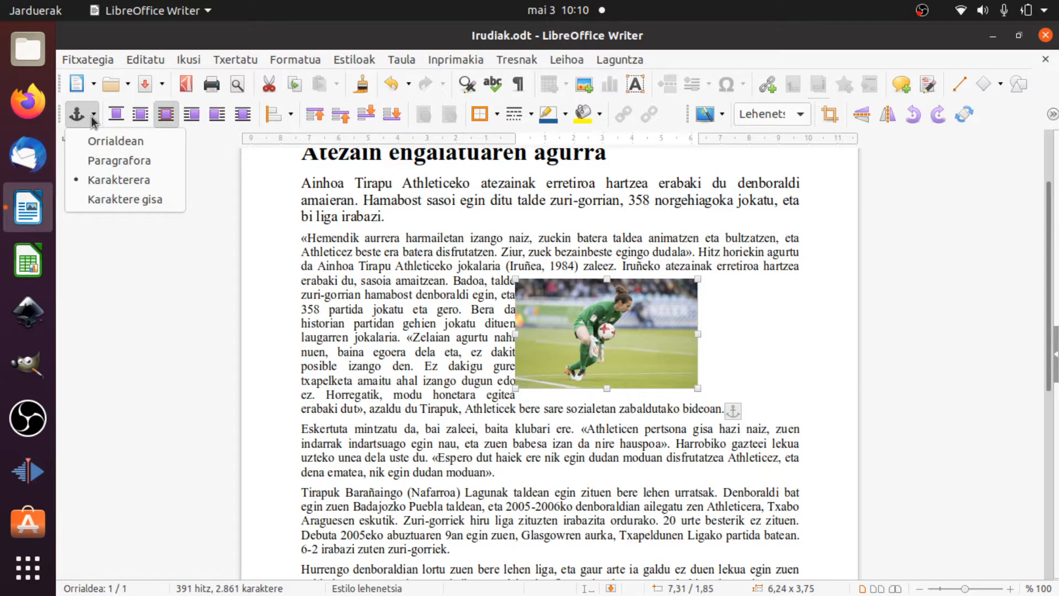
click(100, 160)
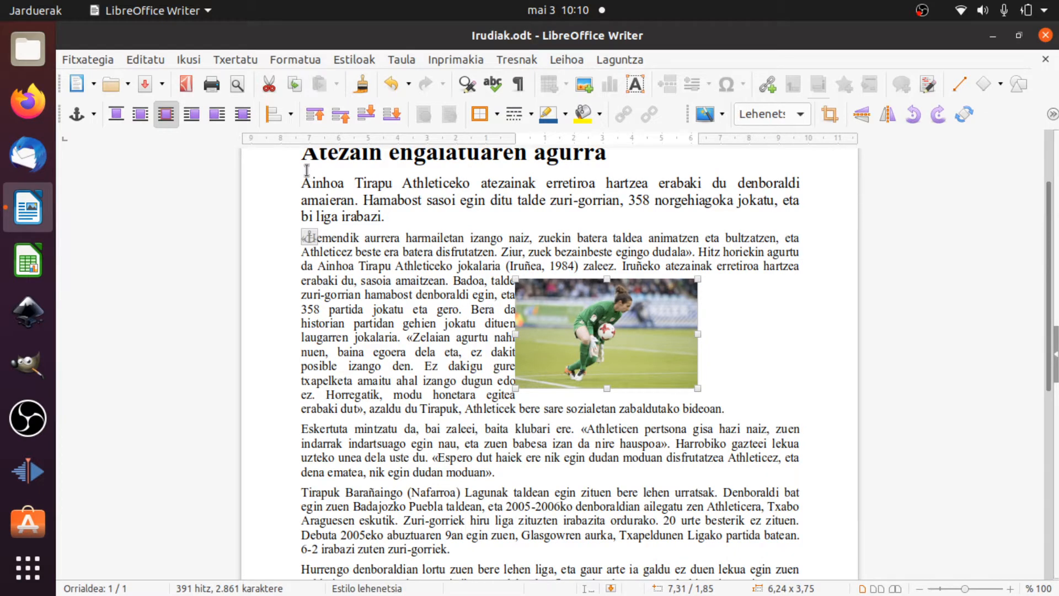
click(291, 126)
click(280, 172)
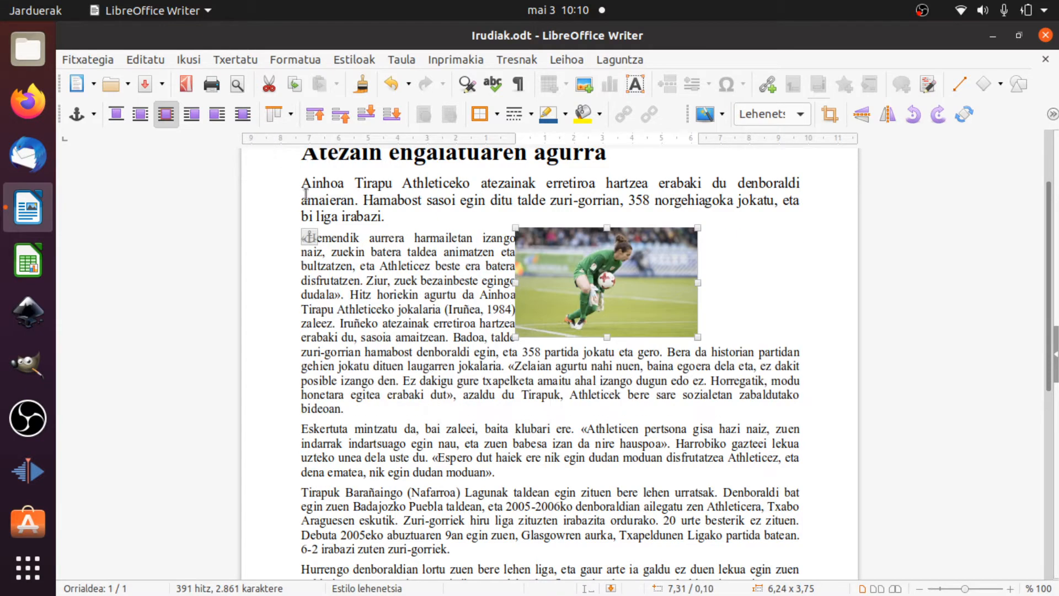
click(291, 114)
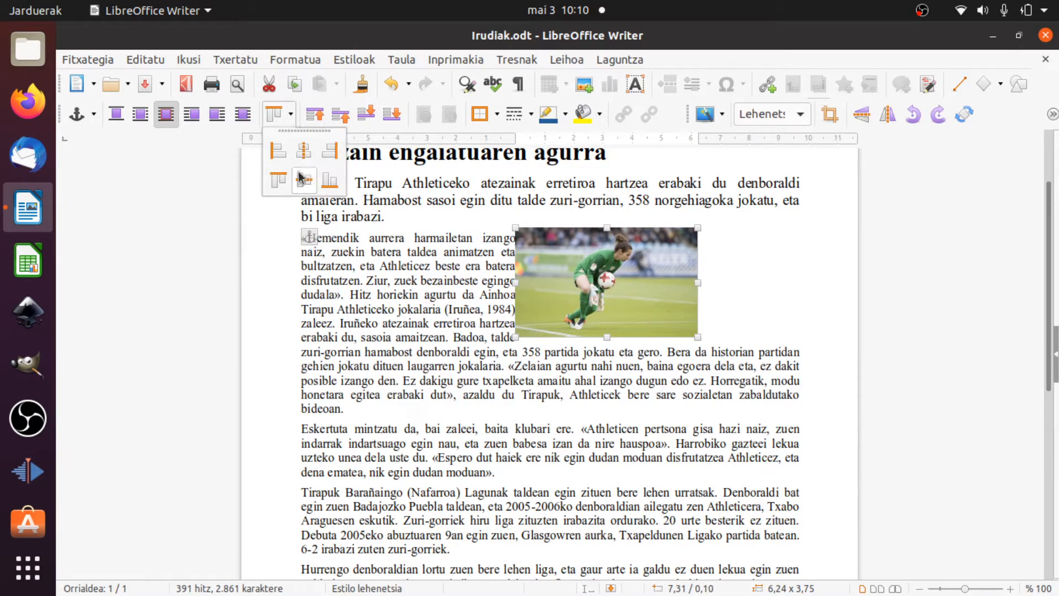
click(304, 180)
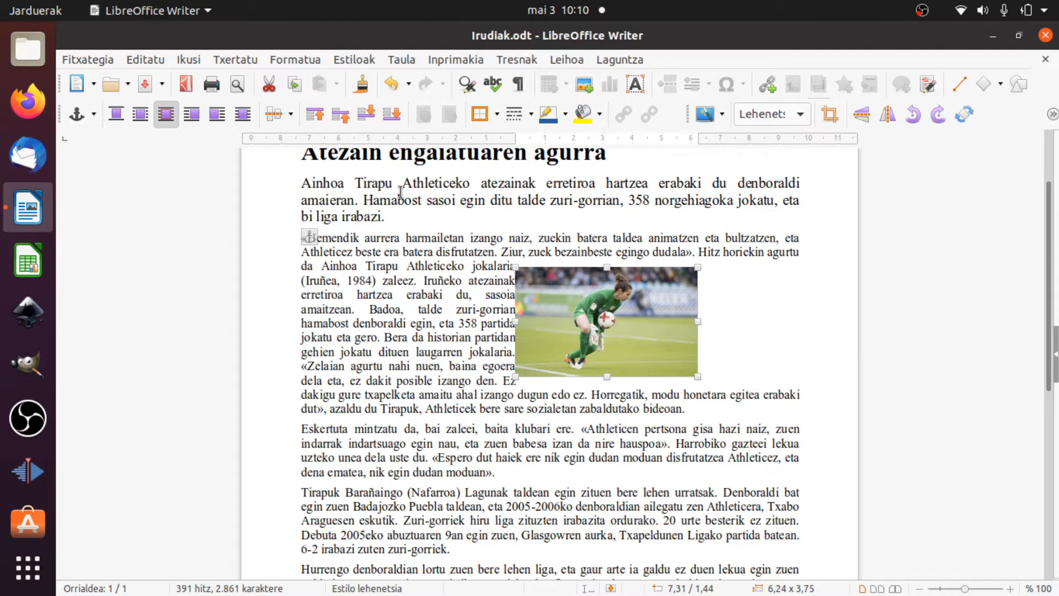
Anchor the picture to the page and align it to the bottom of the page
click(95, 116)
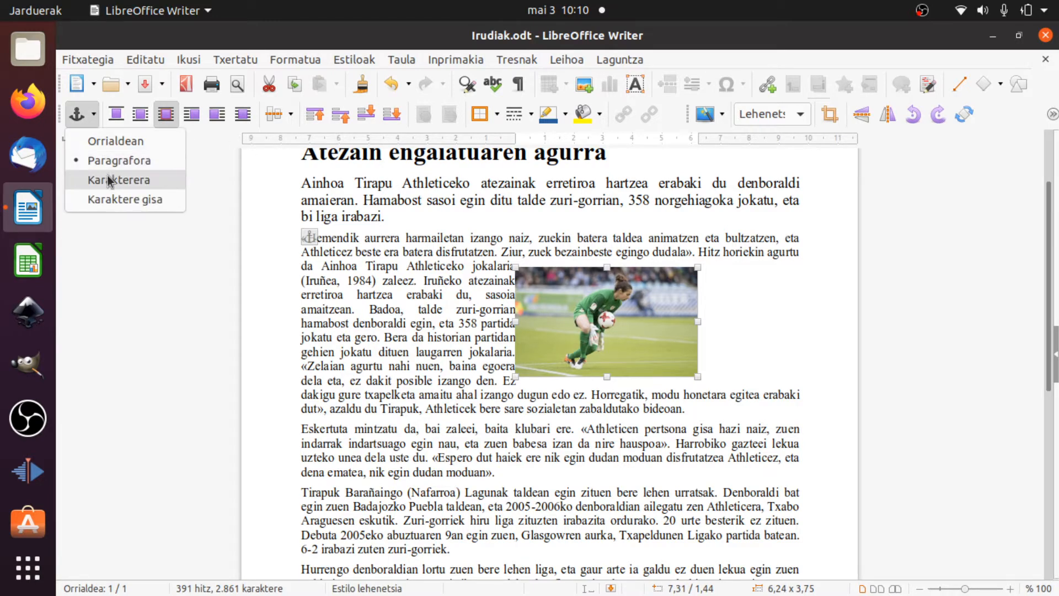
click(111, 143)
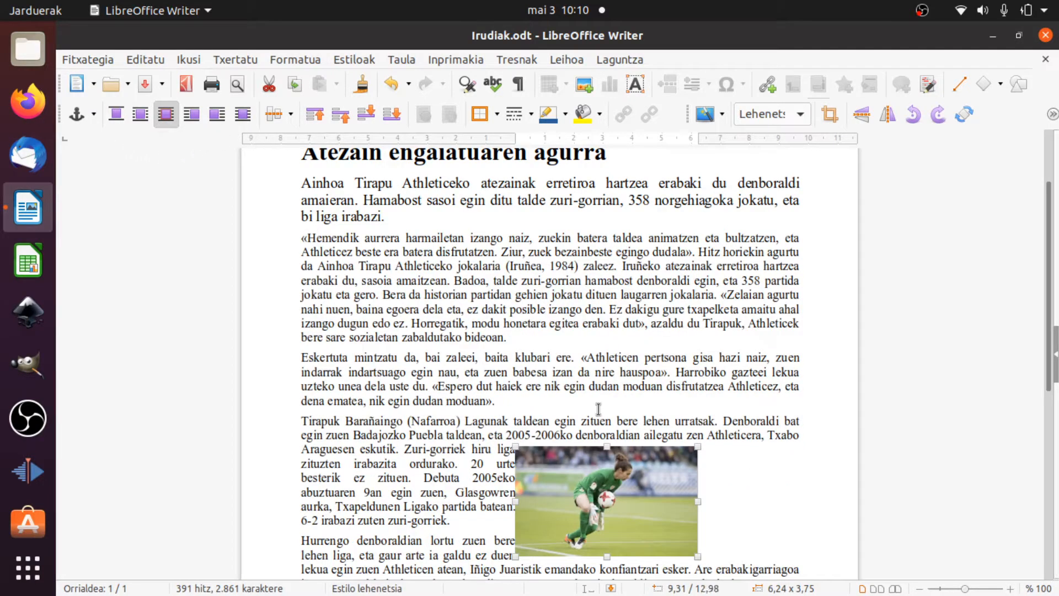
click(291, 115)
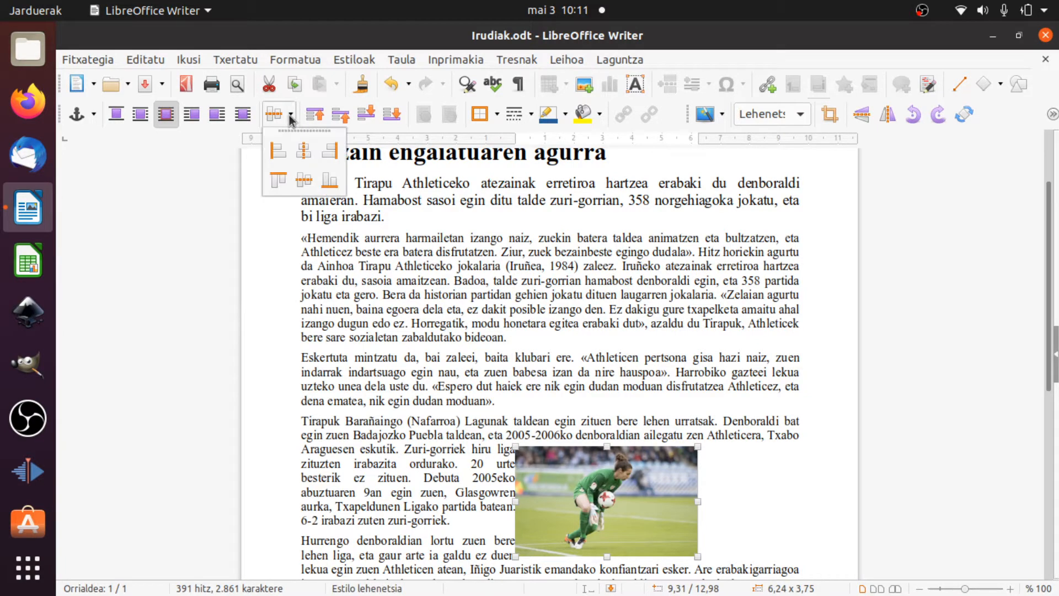
click(329, 186)
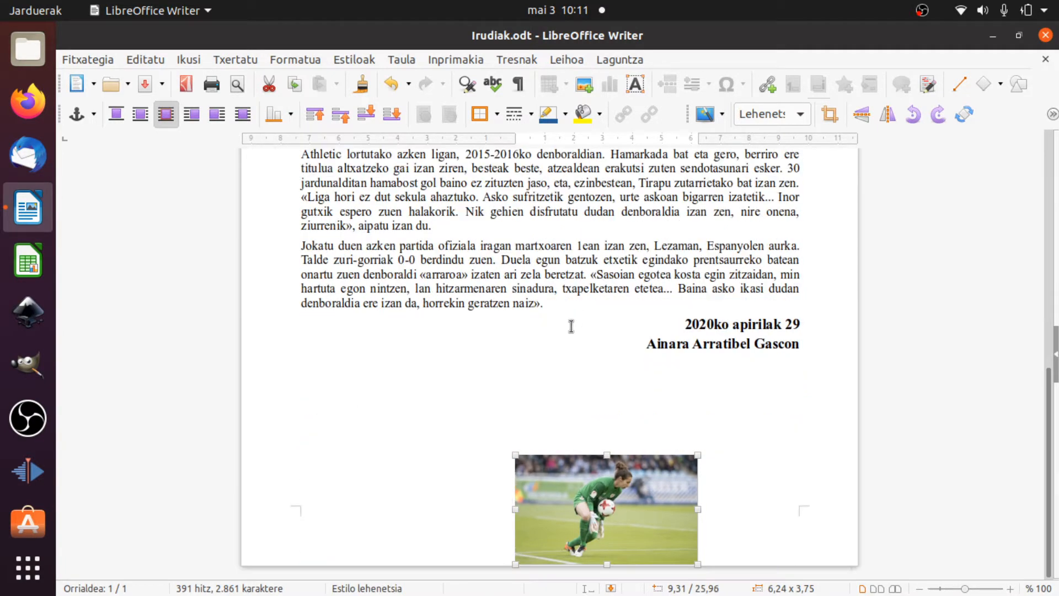
Insert nine blank lines before the last body paragraph to push its text down towards the page-anchored picture
click(304, 244)
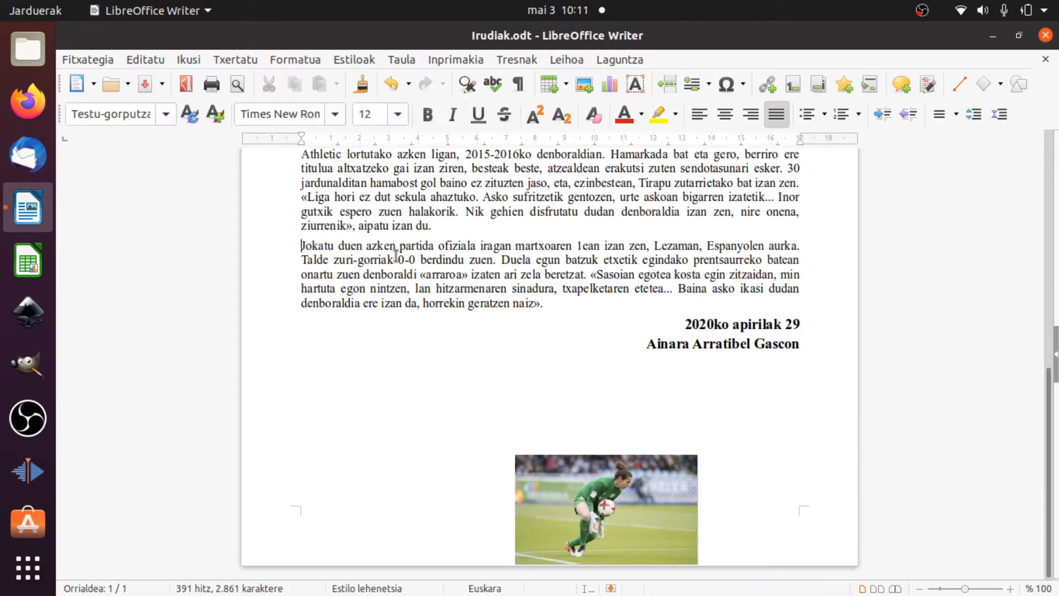
key(Return)
key(Return)
key(Return)
key(Return)
key(Return)
key(Return)
key(Return)
key(Return)
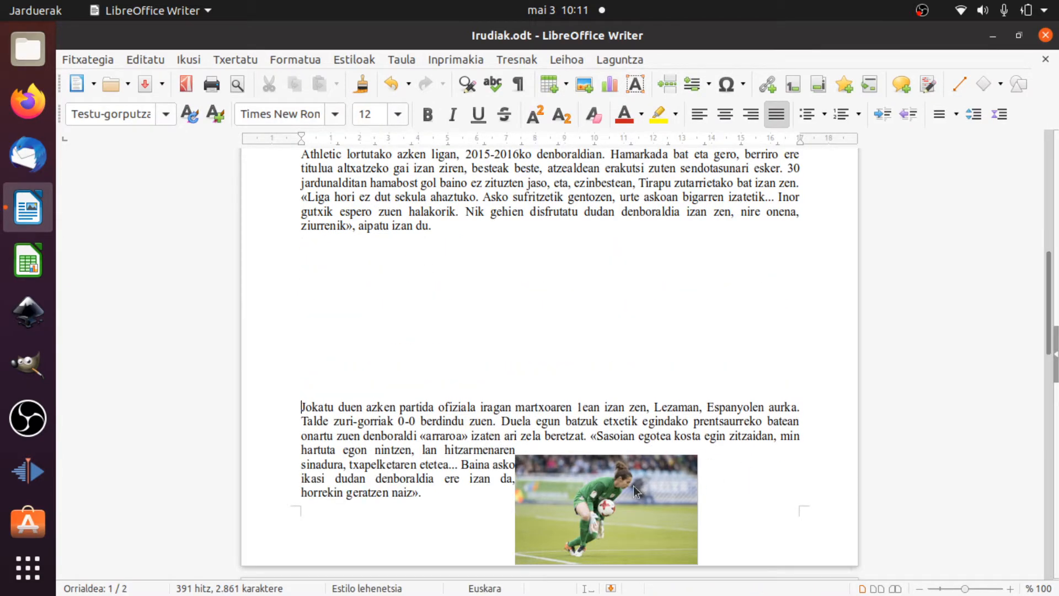
key(Return)
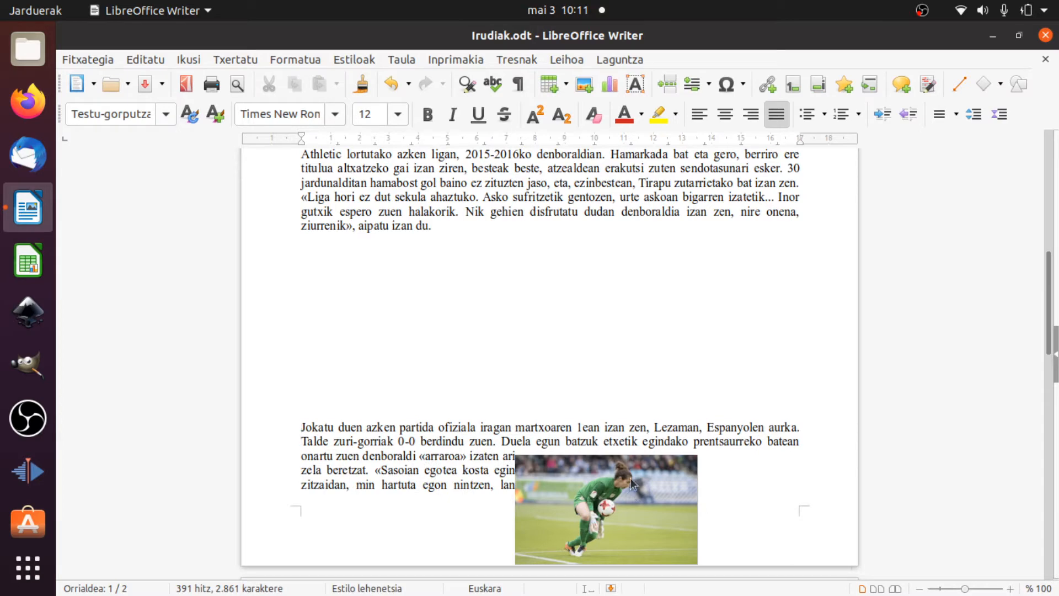
Undo all the blank lines inserted before the last body paragraph
key(ctrl+z)
key(ctrl+z)
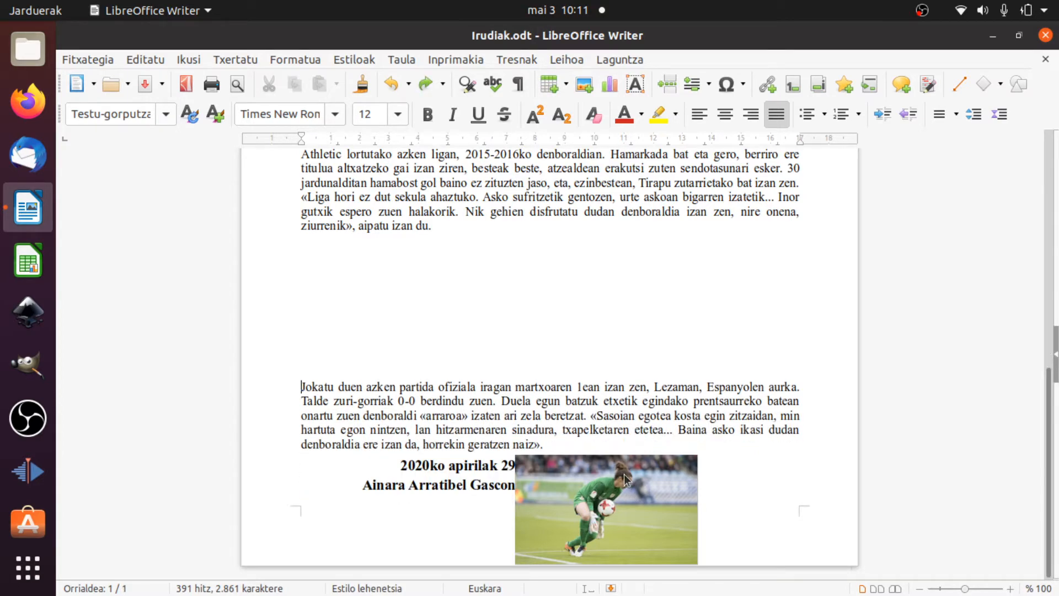
key(ctrl+z)
key(ctrl+z)
key(ctrl+z)
key(ctrl+z)
key(ctrl+z)
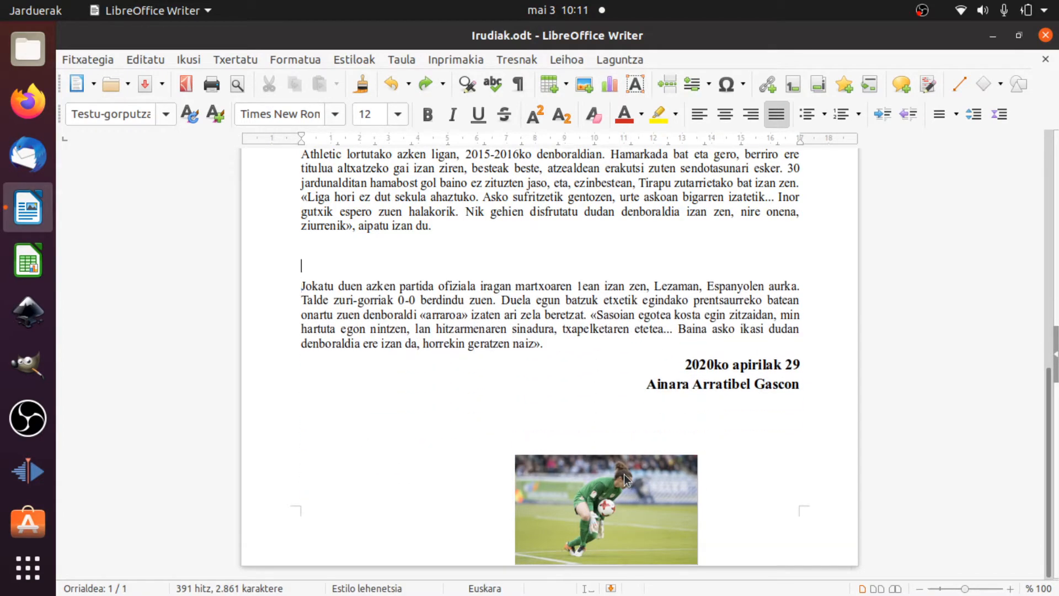
key(ctrl+z)
key(ctrl+z)
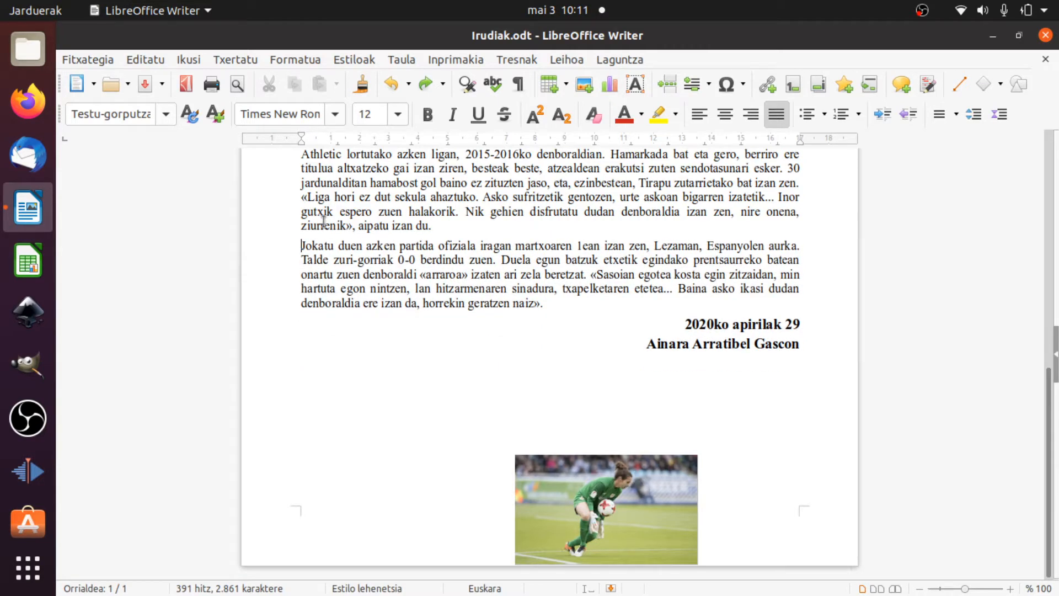
Anchor the picture to the paragraph again and move it back up into the first body paragraph
click(565, 455)
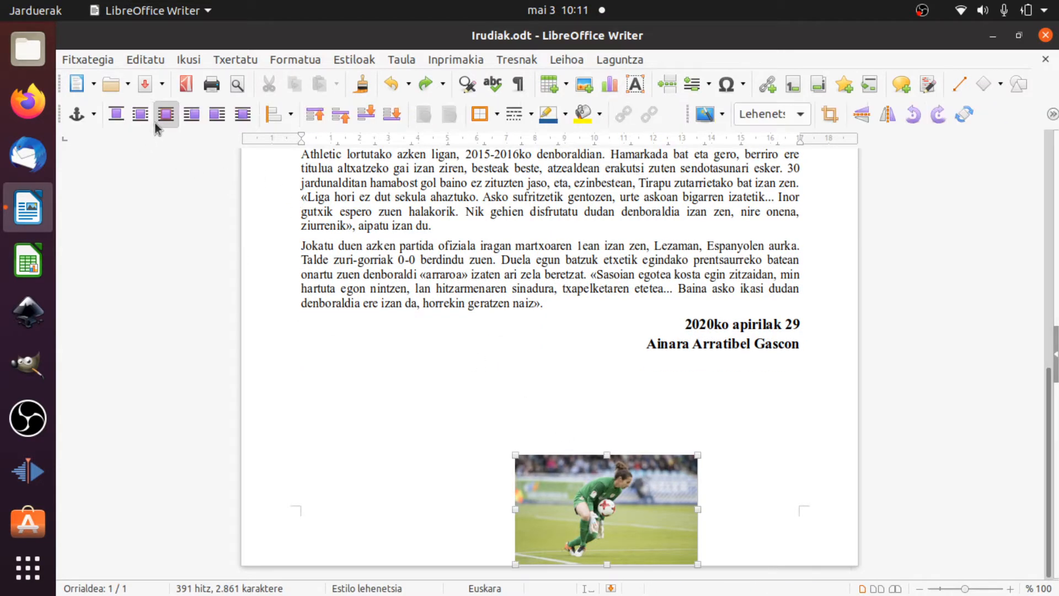
click(102, 117)
click(127, 158)
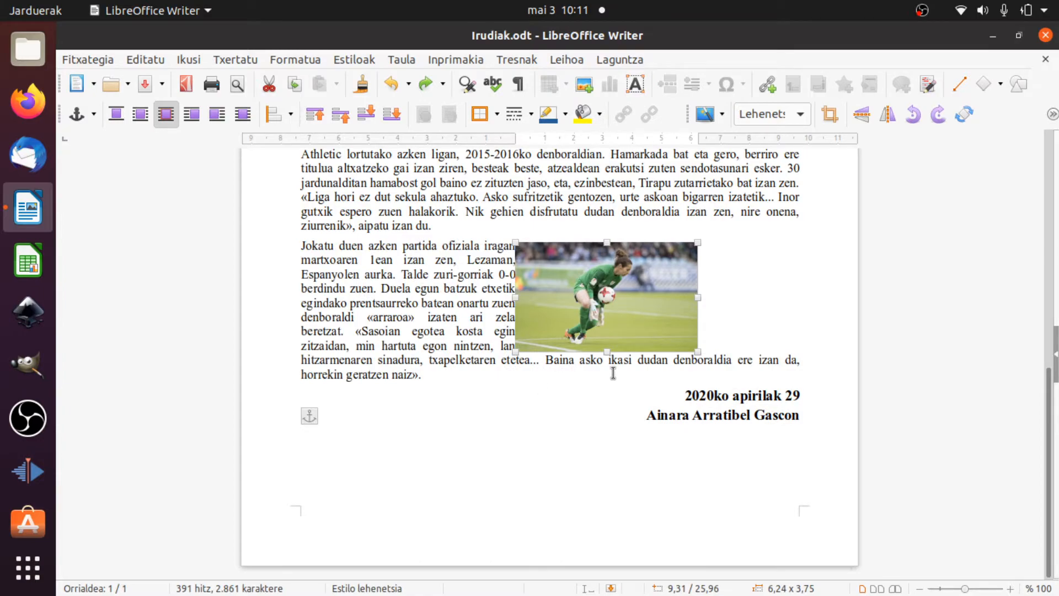
scroll(613, 373, up, 3)
drag(616, 423, 618, 235)
scroll(645, 299, up, 8)
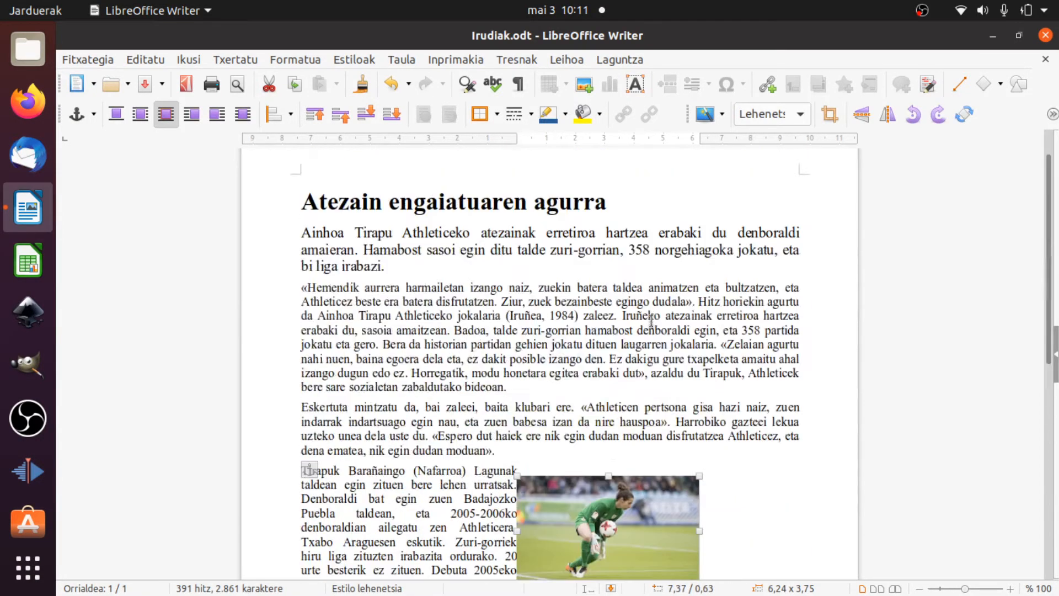
drag(618, 496, 589, 318)
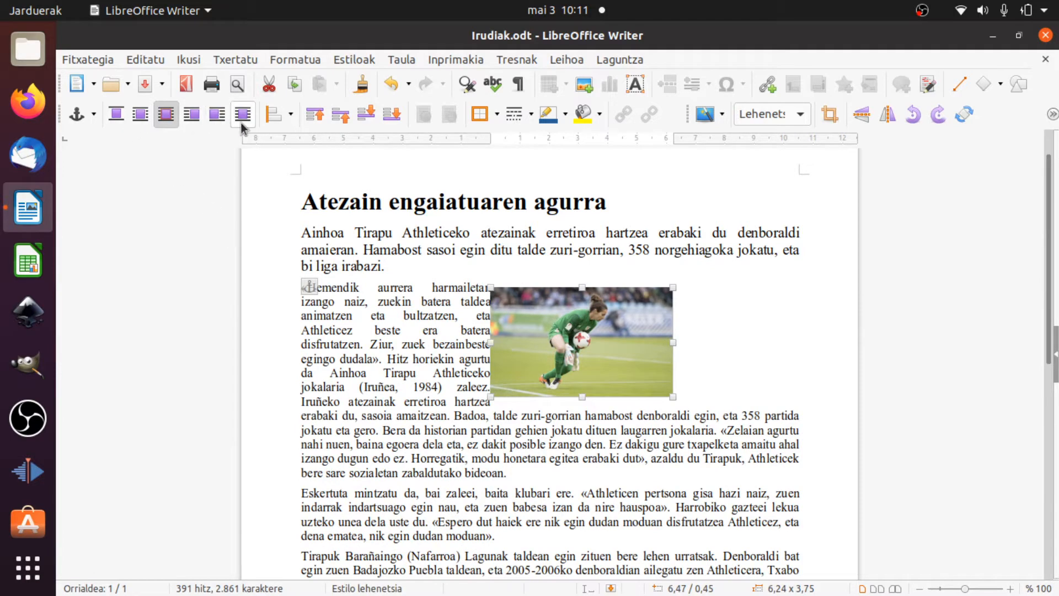
Turn off text wrapping for the picture, then apply parallel wrap and move the picture to the middle of the paragraph
click(116, 116)
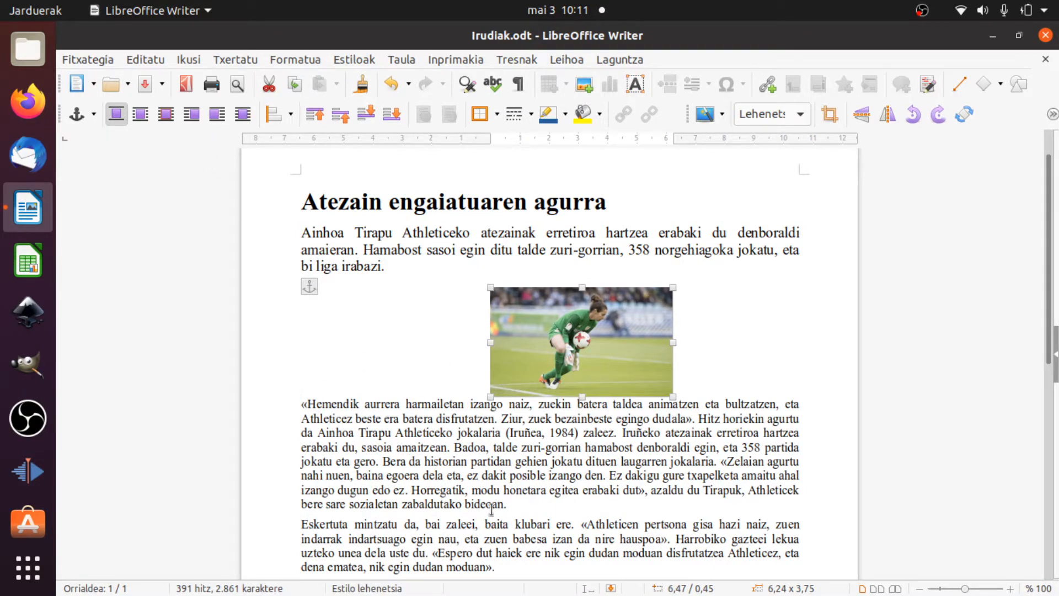
click(140, 116)
drag(530, 331, 497, 362)
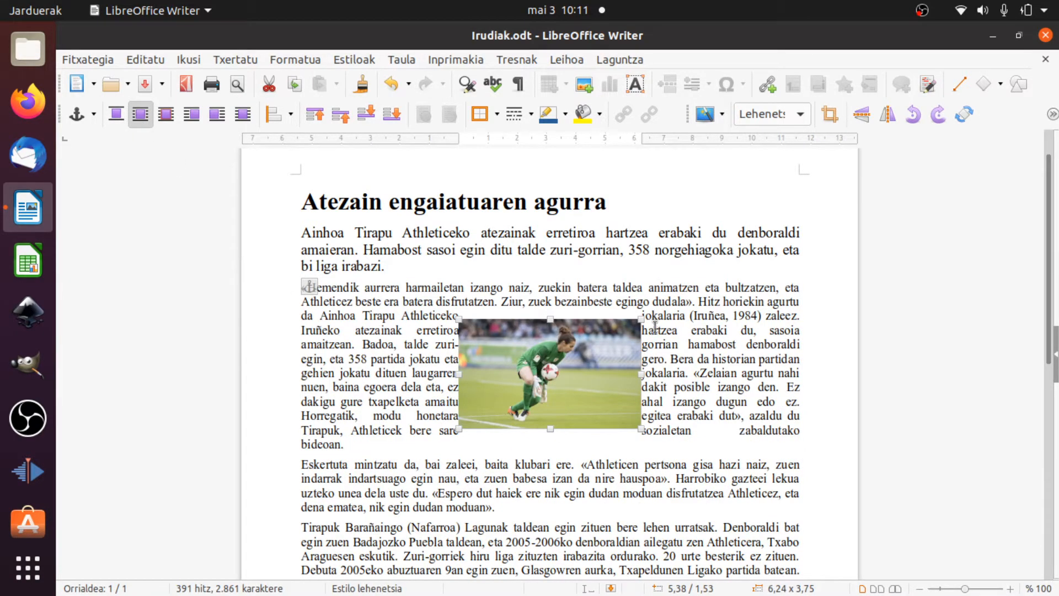
Apply optimal wrap to the picture, resize it to about 7.21 × 4.33 cm and move it towards the right margin
click(167, 116)
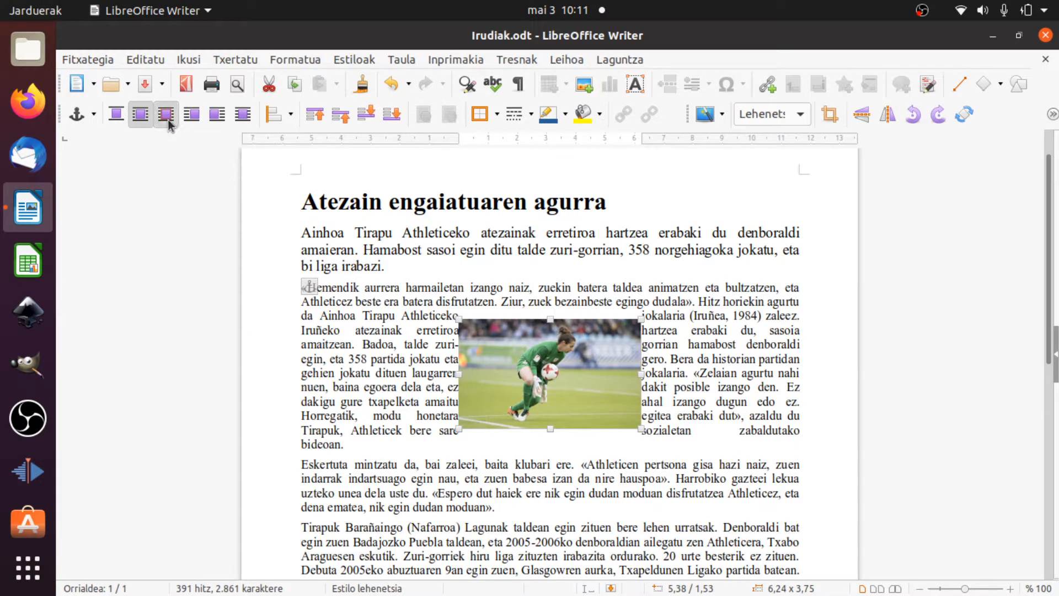
drag(640, 321, 608, 340)
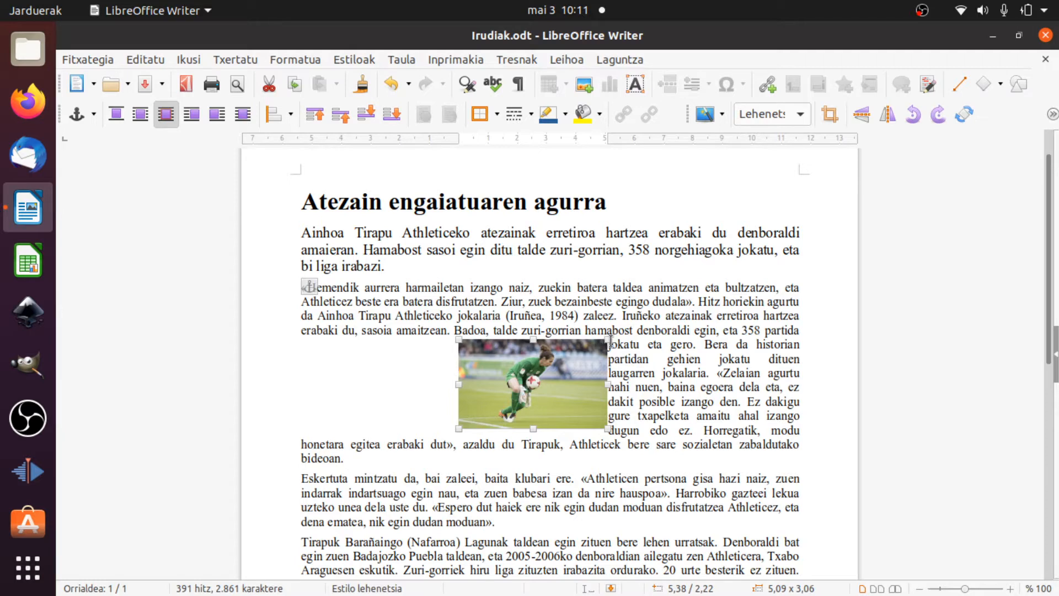
drag(608, 340, 670, 302)
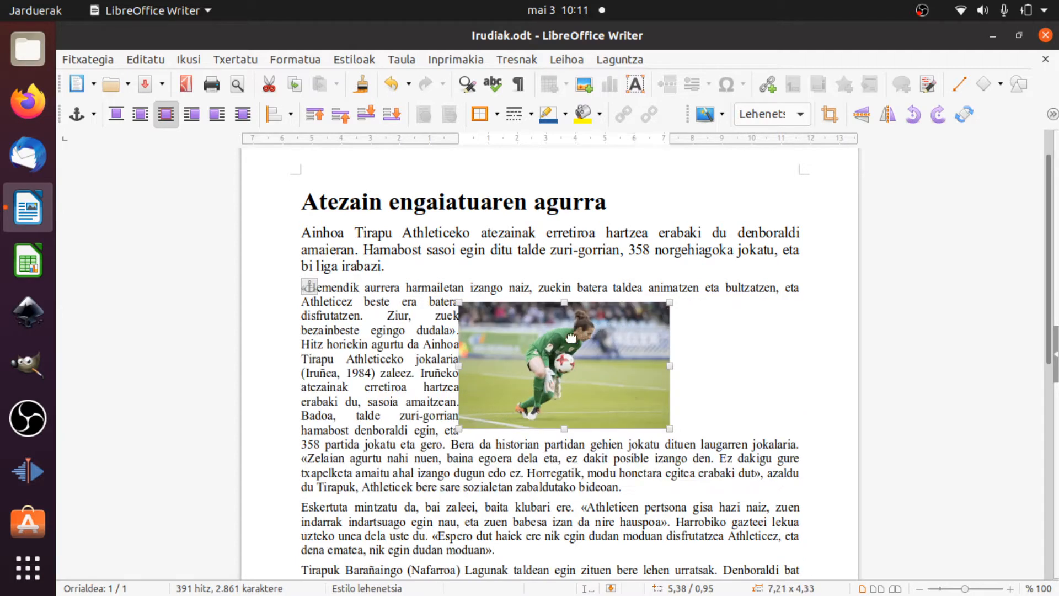
drag(563, 342, 650, 343)
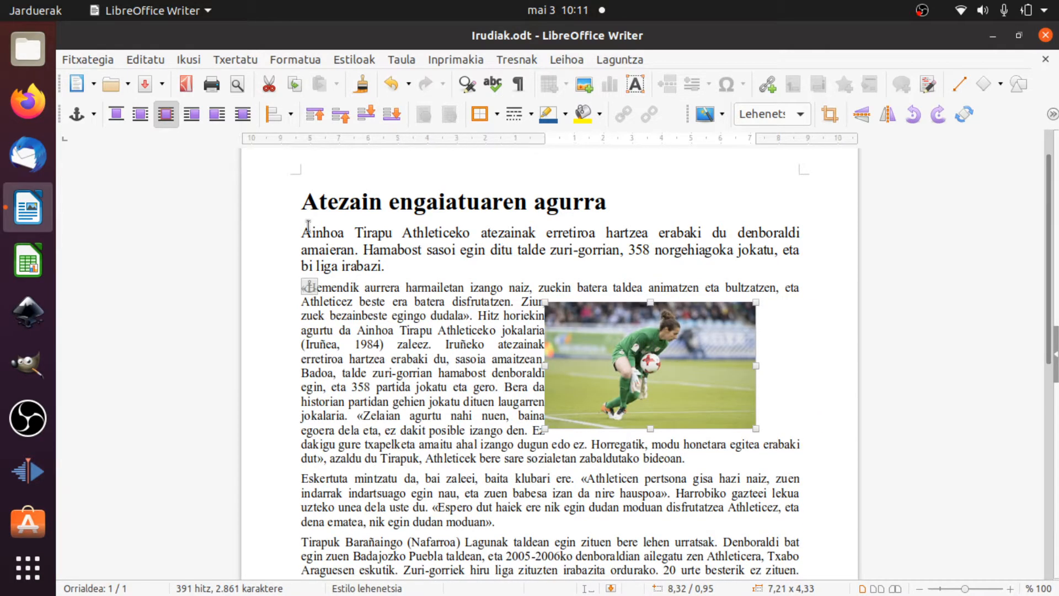
Set the wrap so text runs only before the picture, and move the picture near the paragraph's left margin
click(193, 116)
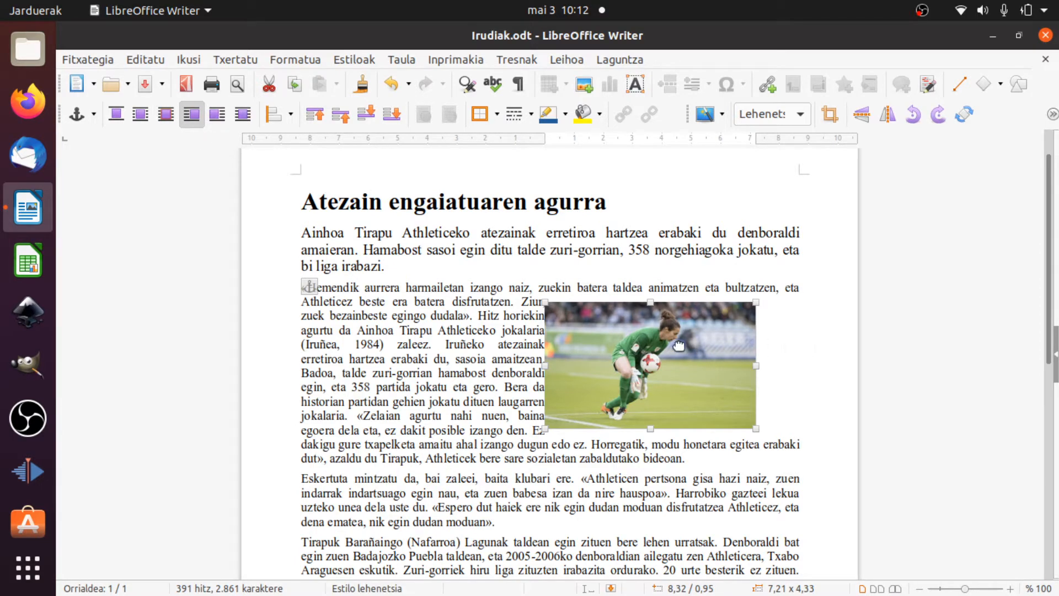
drag(679, 346, 653, 355)
drag(547, 356, 431, 372)
Set the wrap so text runs only after the picture, moving the picture near the right margin and then back to the middle
click(217, 114)
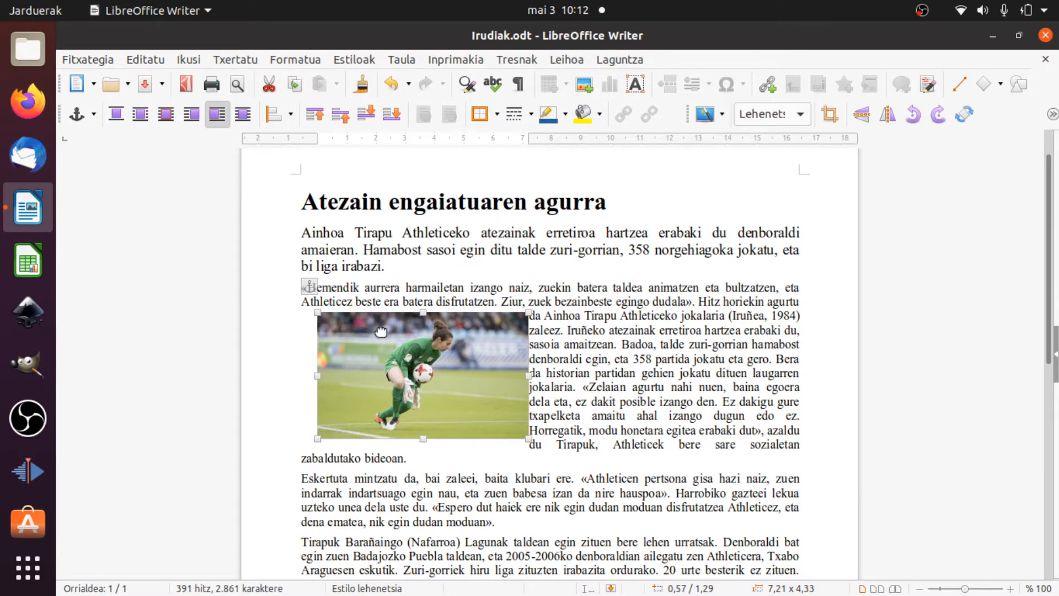
drag(380, 331, 649, 345)
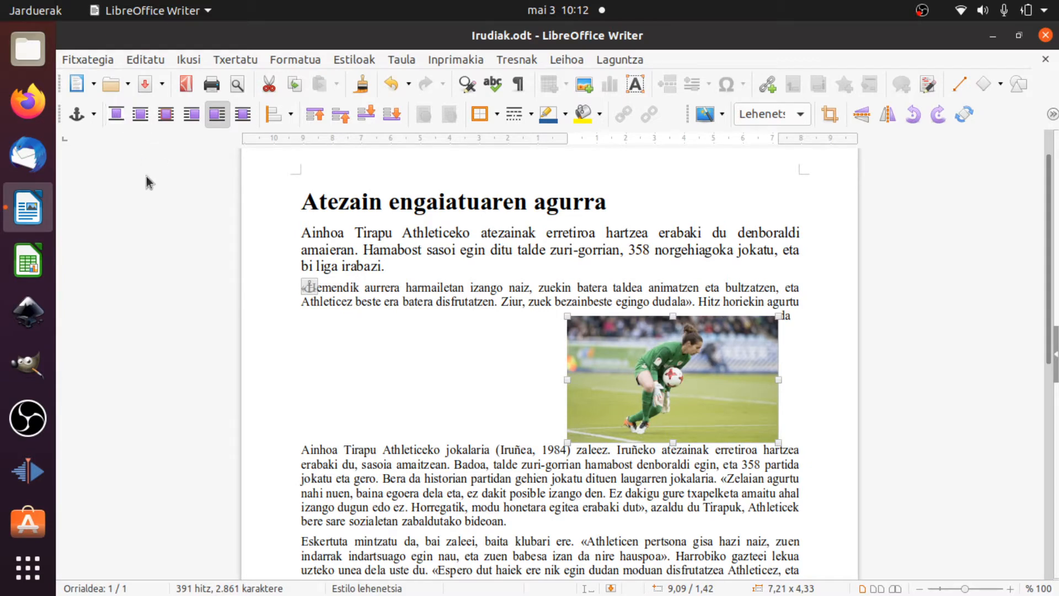
drag(624, 334, 493, 337)
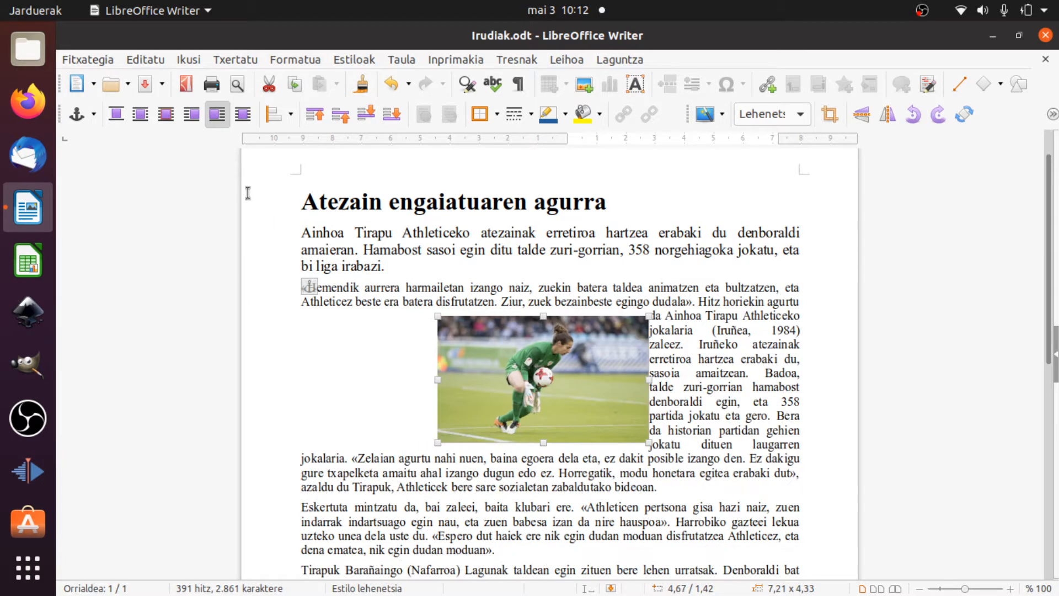
Set the picture's wrap so the text runs through behind it, move it slightly up, then apply parallel wrap
click(241, 121)
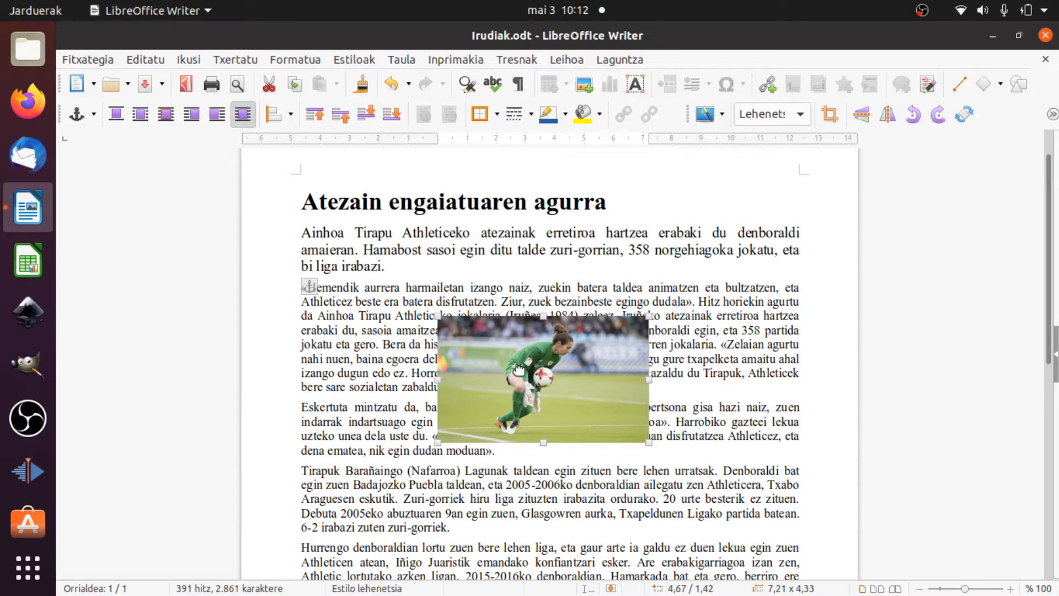
drag(522, 373, 535, 357)
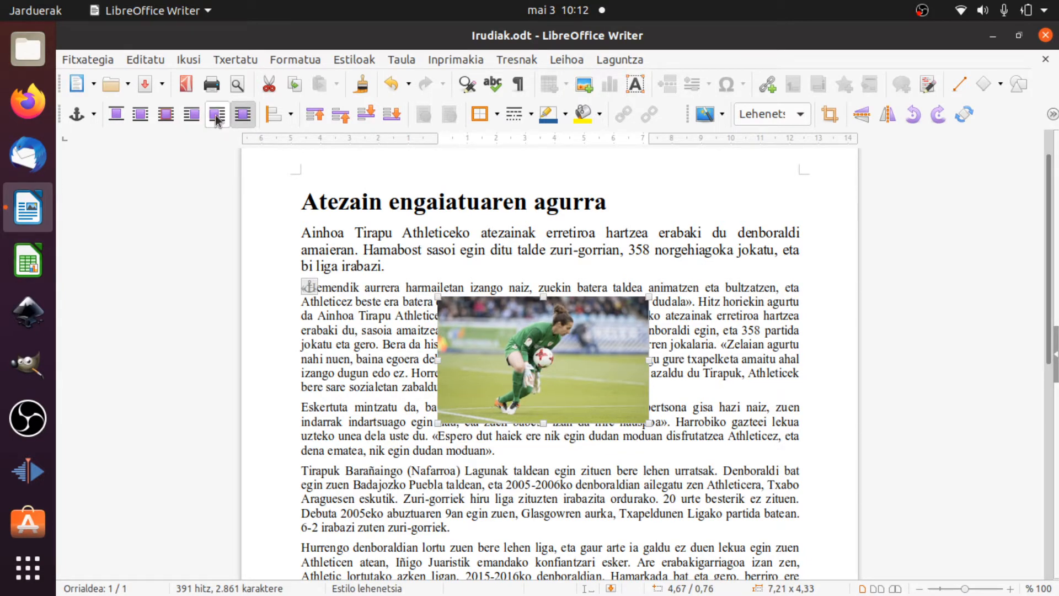
click(140, 115)
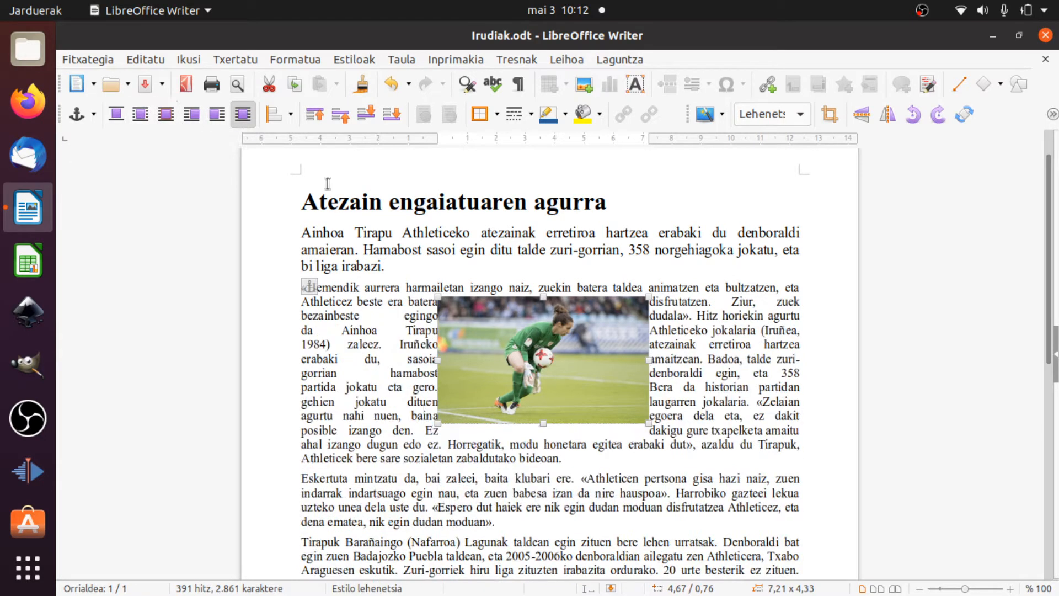
Align the picture left, then centre it vertically and horizontally
click(289, 117)
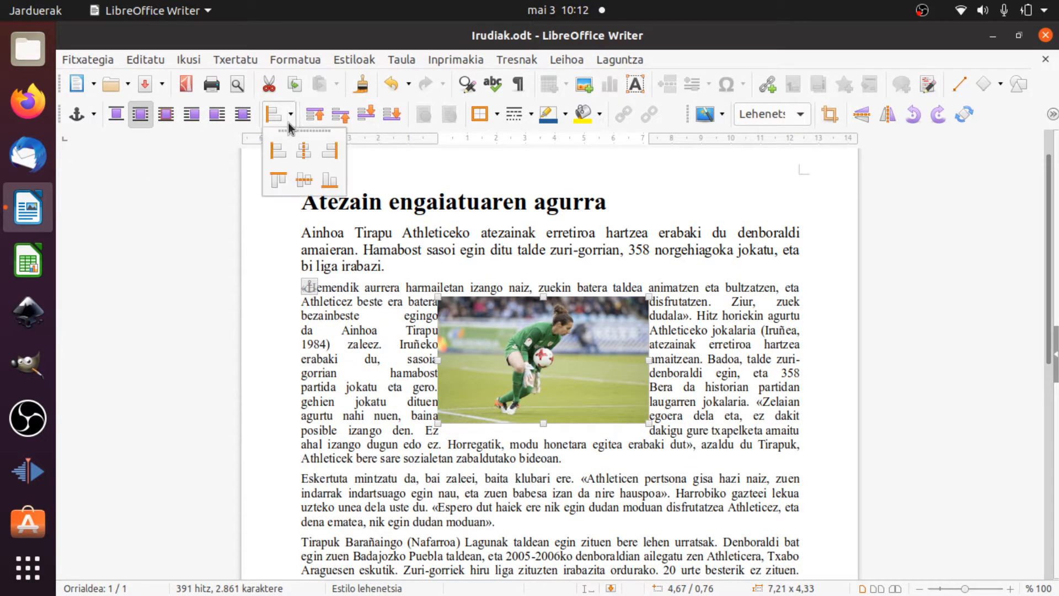
click(280, 155)
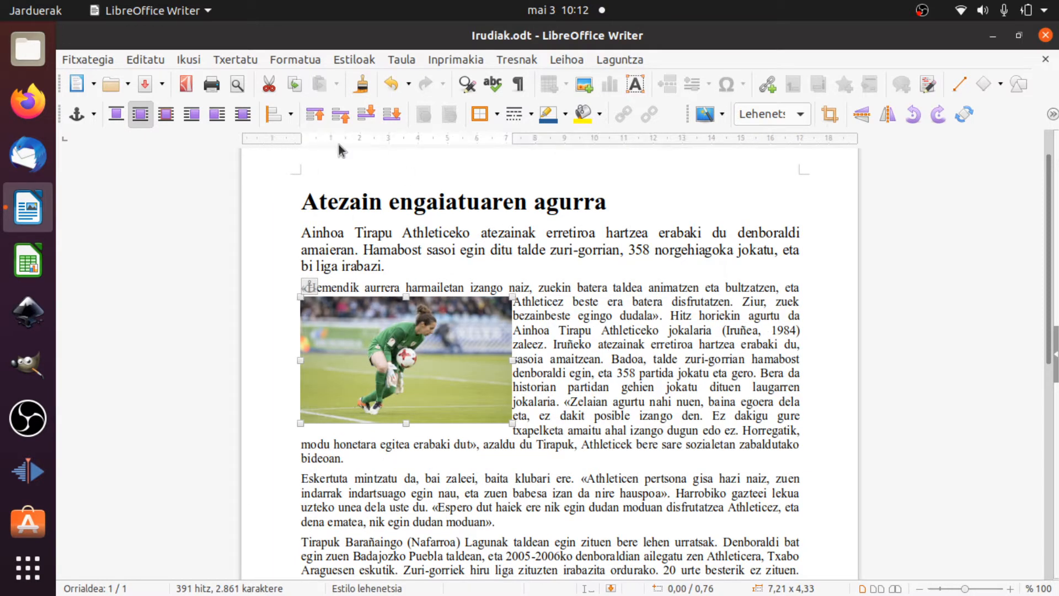
click(291, 117)
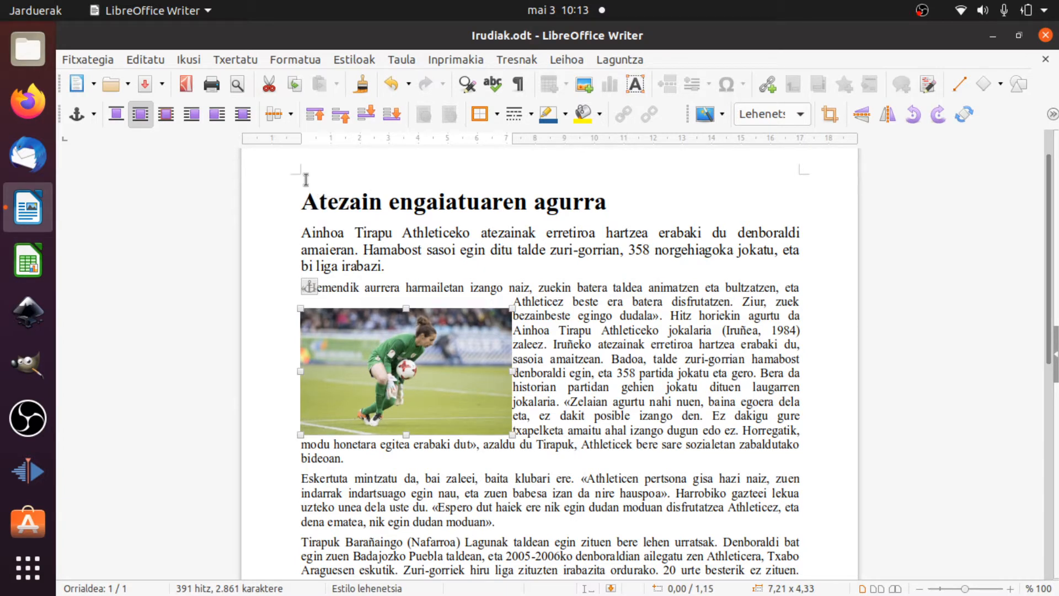
click(291, 114)
click(306, 154)
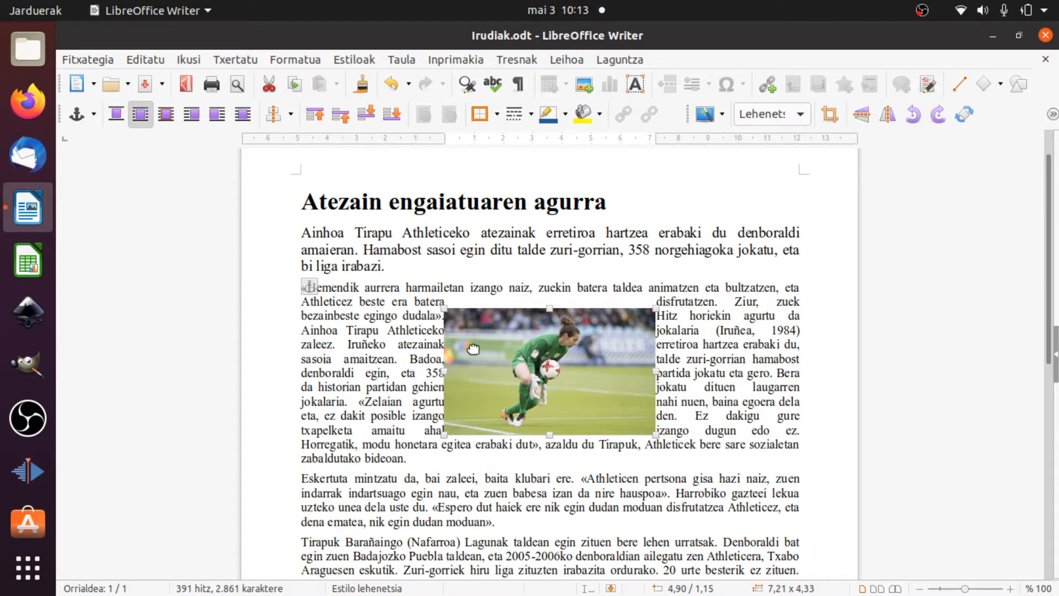
Shift the picture slightly towards the left margin and shrink it to about 4.87 × 2.92 cm
mouse_move(477, 349)
mouse_down()
mouse_move(608, 348)
mouse_move(482, 351)
mouse_up()
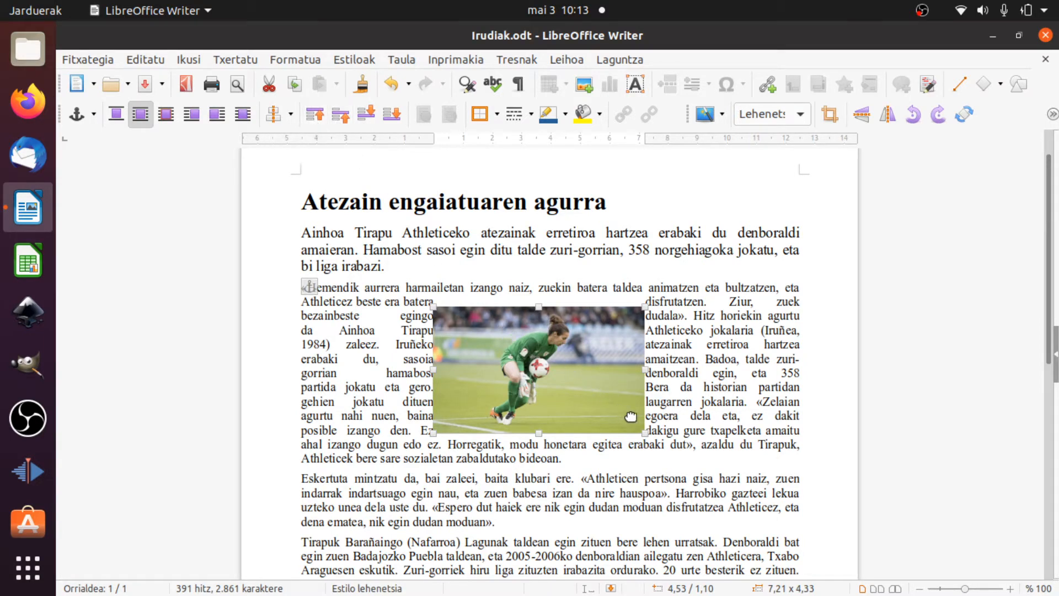
drag(642, 428, 575, 392)
Insert the goalkeeper picture from the Irudiak folder again, anchored in the paragraph starting with "Eskertuta"
click(744, 428)
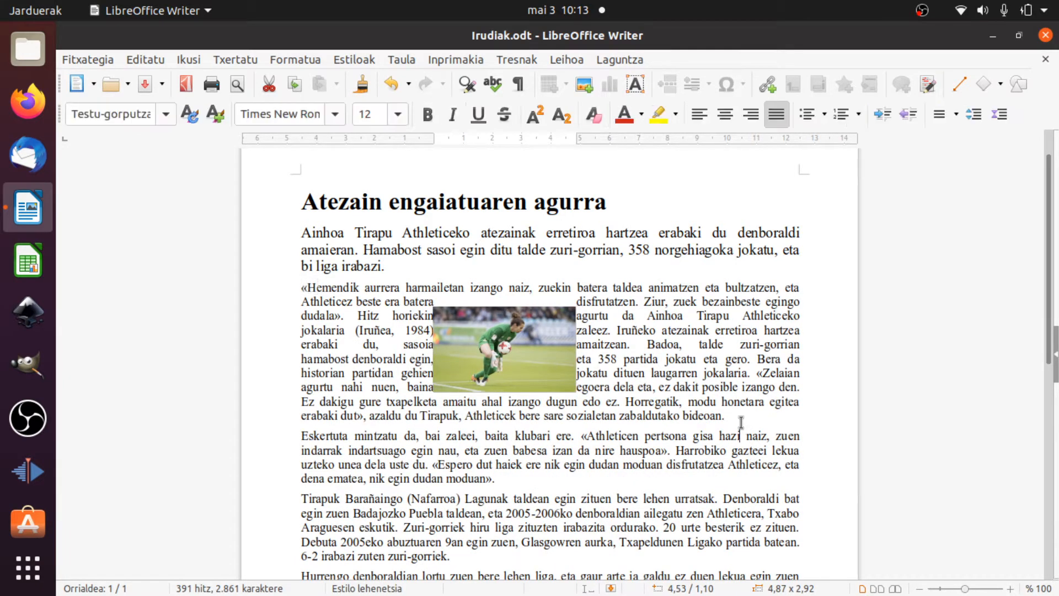
click(247, 60)
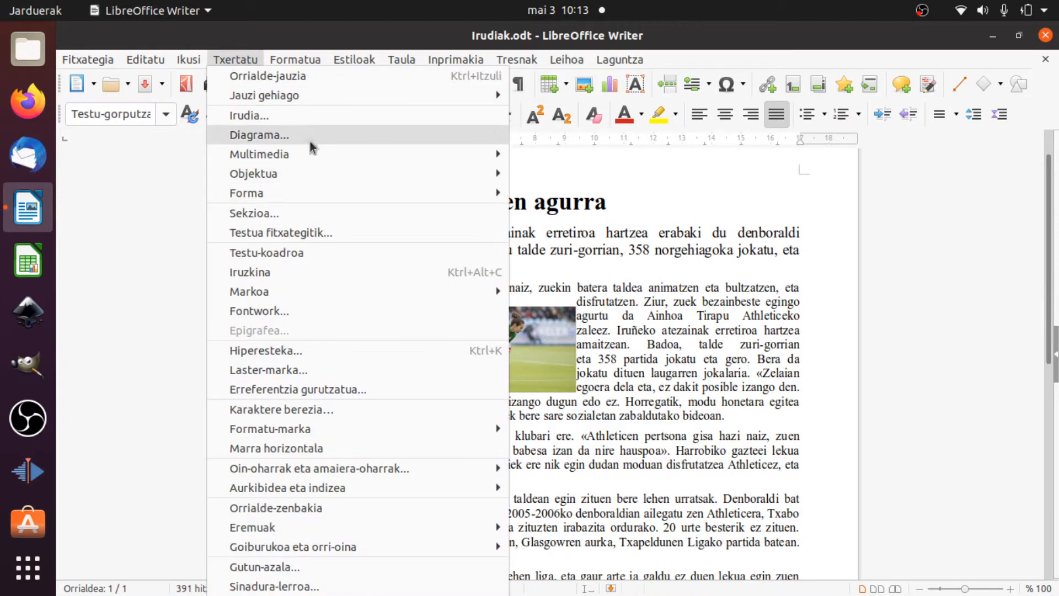
click(311, 116)
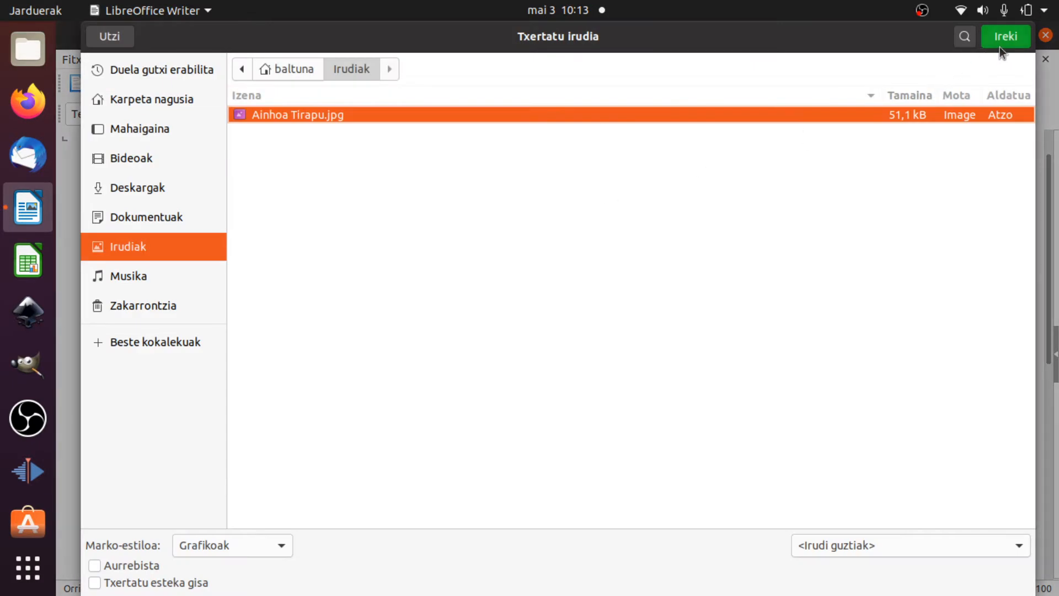
click(1000, 47)
Shrink the second picture to about 4.89 × 2.94 cm and place it in the middle of the "Eskertuta" paragraph
drag(300, 152, 402, 213)
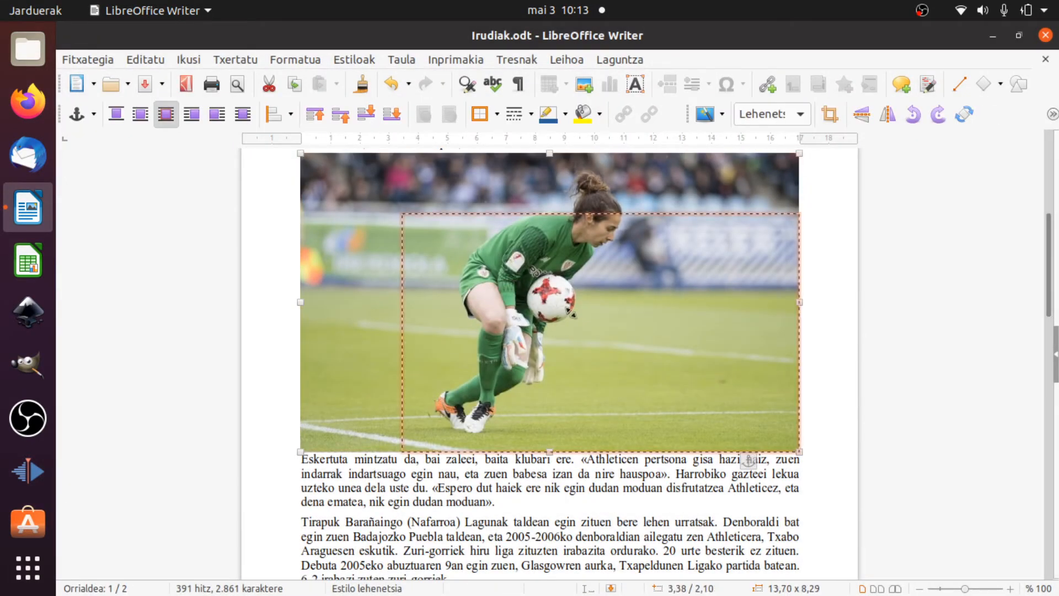
drag(572, 315, 655, 369)
scroll(633, 304, up, 3)
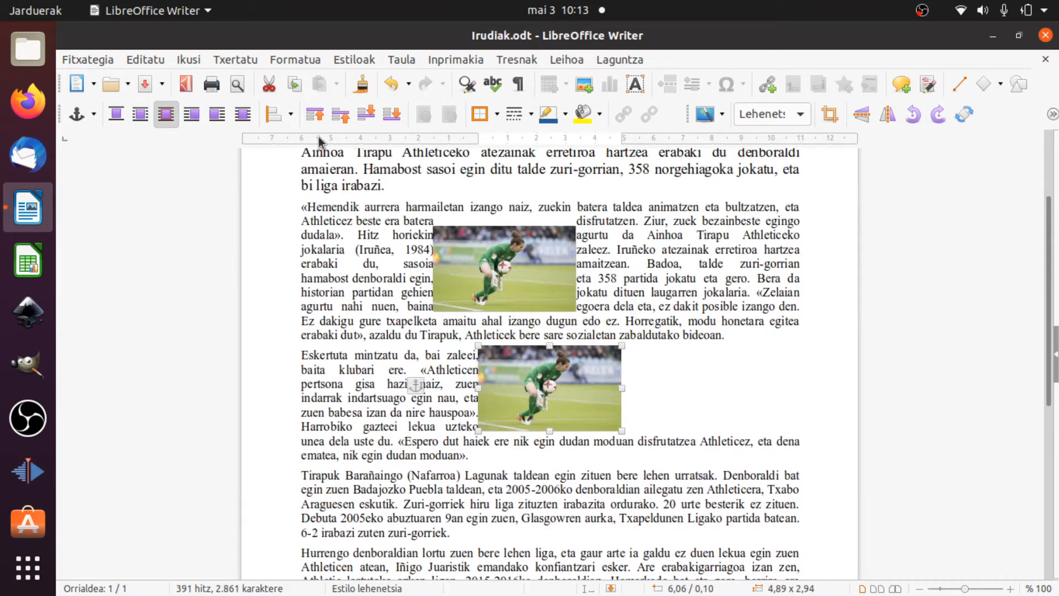
click(248, 63)
click(247, 61)
click(247, 61)
click(249, 114)
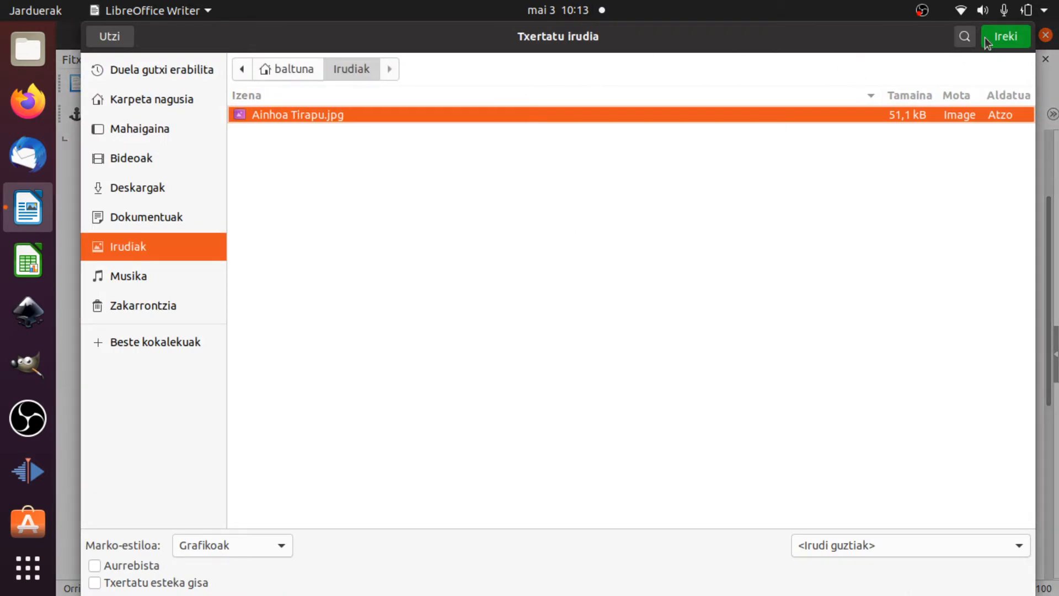
click(1006, 35)
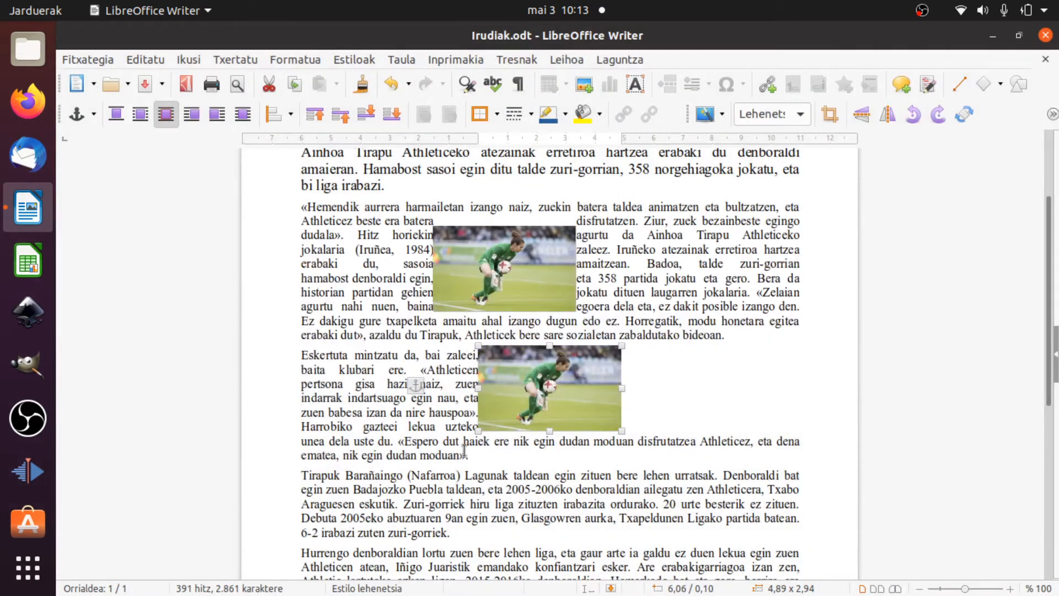
Insert a third copy of the goalkeeper picture at the end of the "Eskertuta" paragraph
click(470, 455)
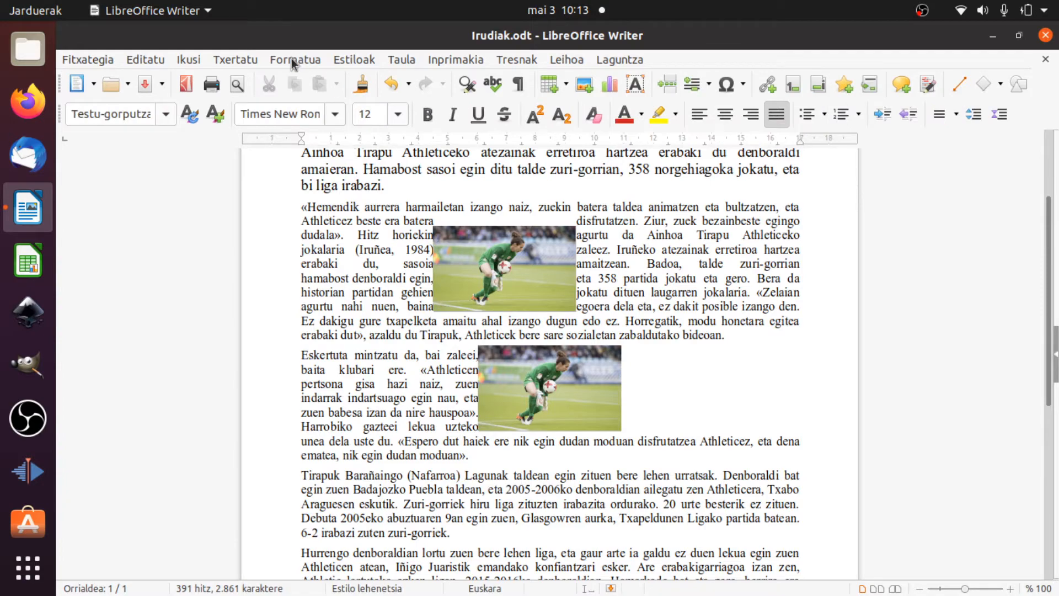
click(254, 62)
click(396, 114)
click(1006, 35)
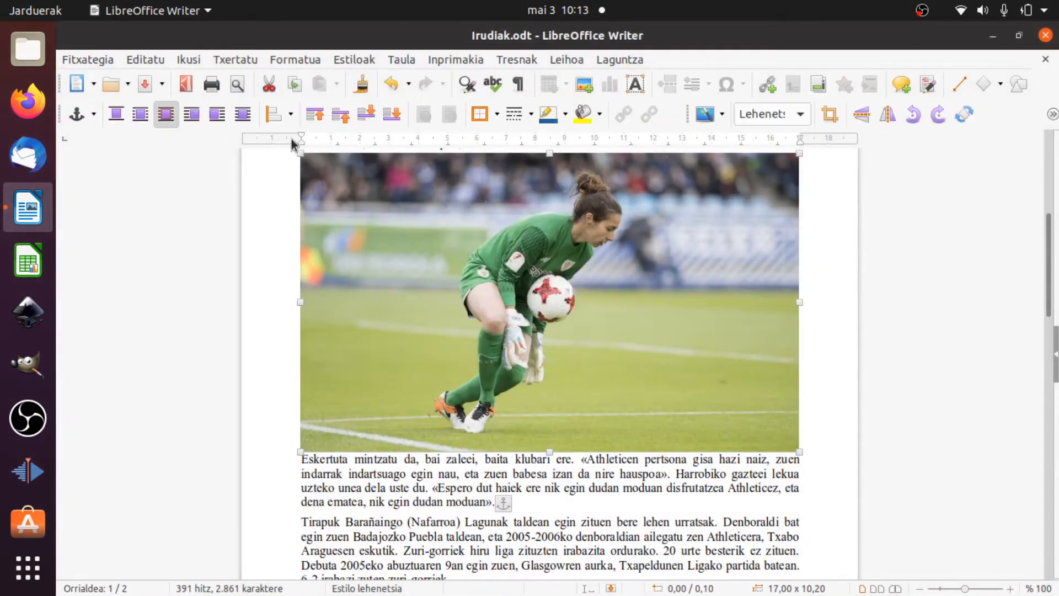
Move the third picture below the "Tirapuk Barañaingo" text and resize it to about 14.68 × 8.81 cm
drag(303, 153, 436, 248)
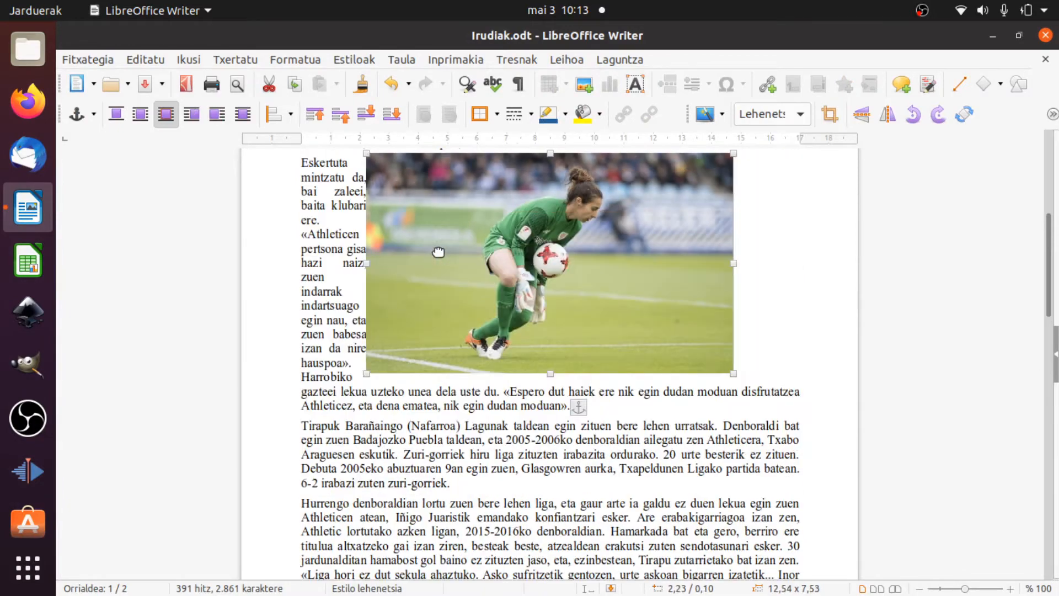
drag(492, 213, 503, 413)
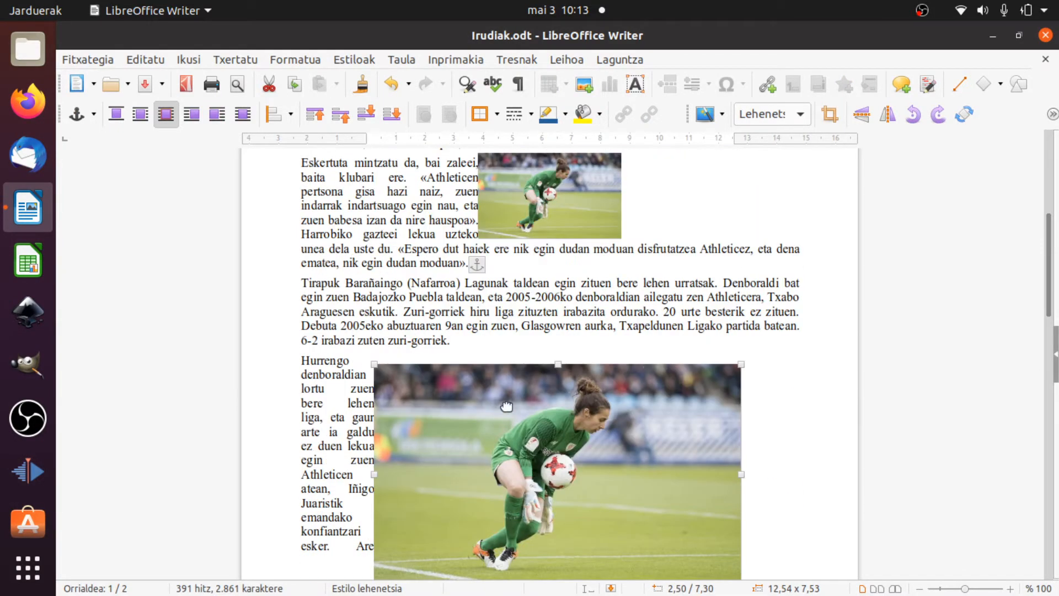
scroll(515, 288, up, 1)
scroll(513, 279, down, 1)
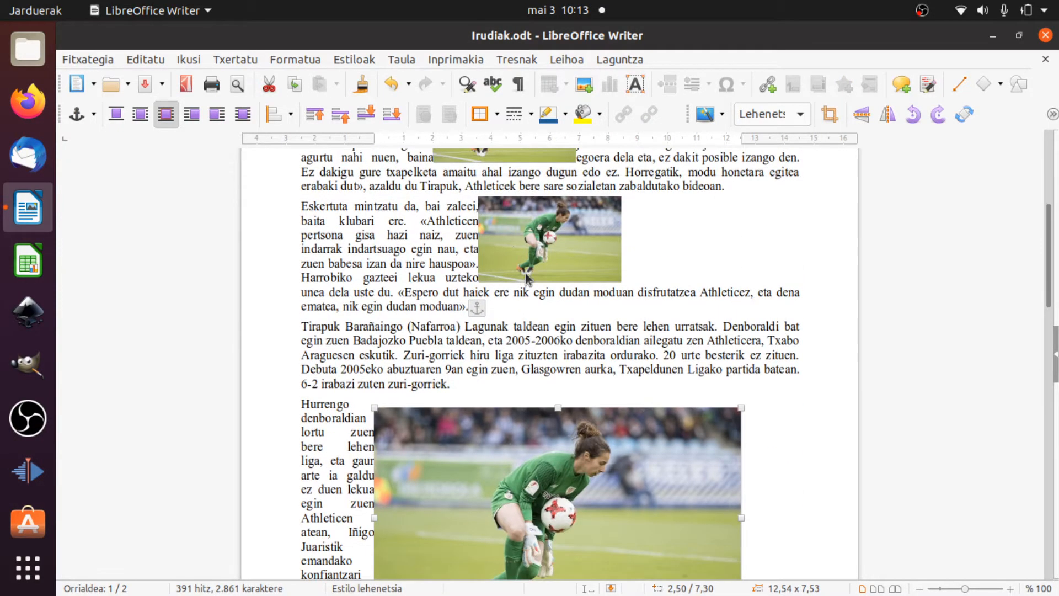
scroll(530, 278, down, 3)
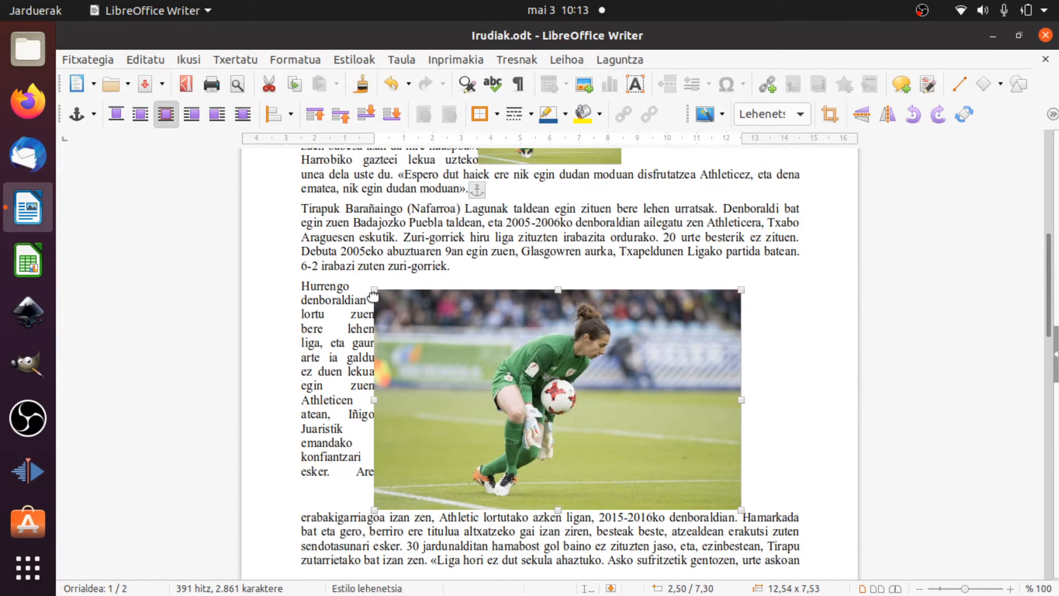
drag(377, 292, 311, 252)
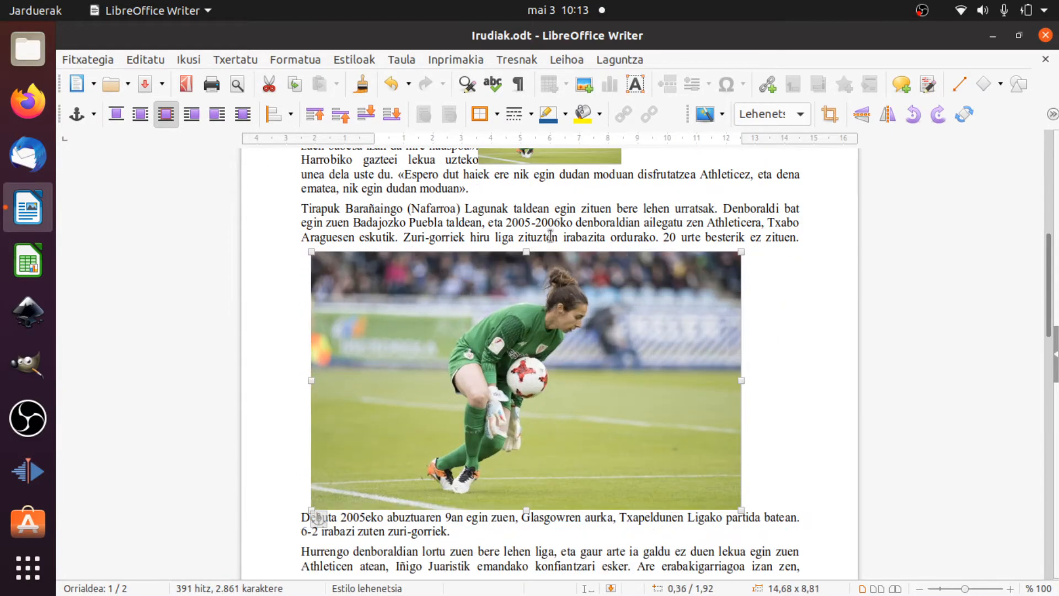
Move the small second picture onto the large picture's lower-right corner and bring it forward one level
scroll(546, 253, down, 1)
scroll(546, 252, up, 4)
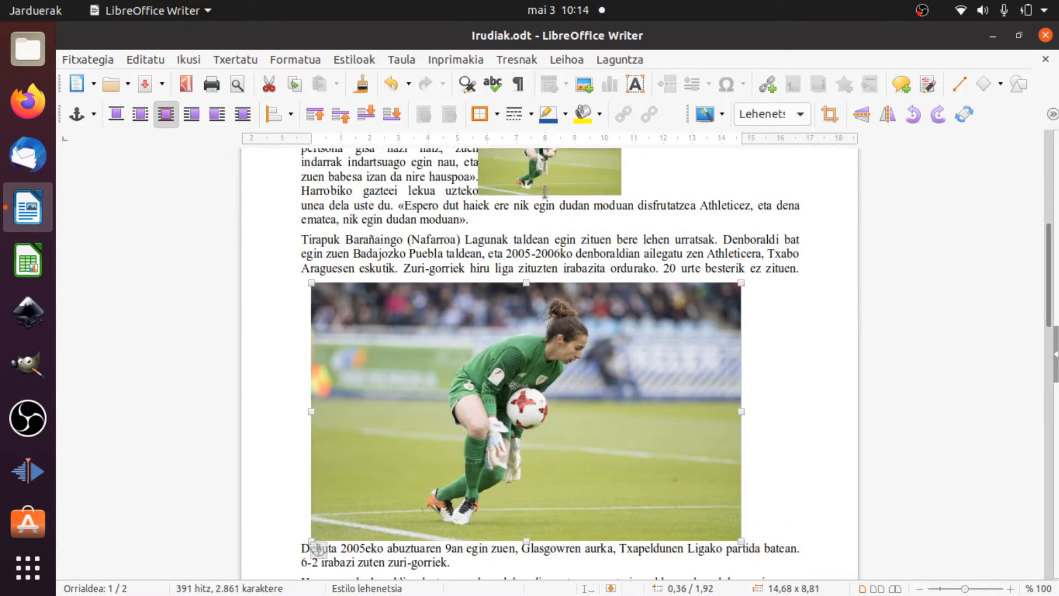
drag(563, 181, 688, 519)
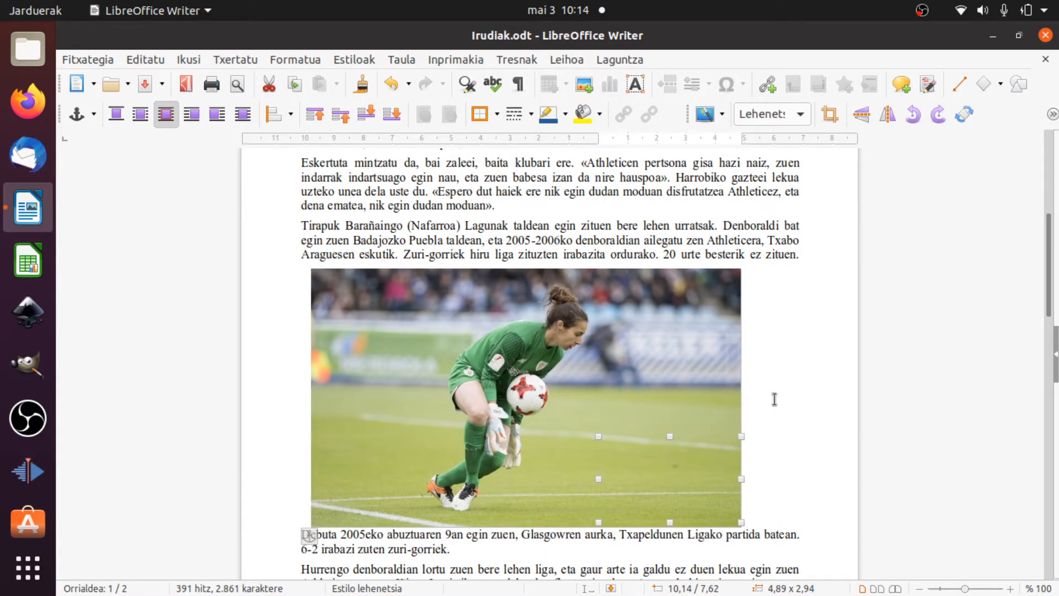
click(342, 114)
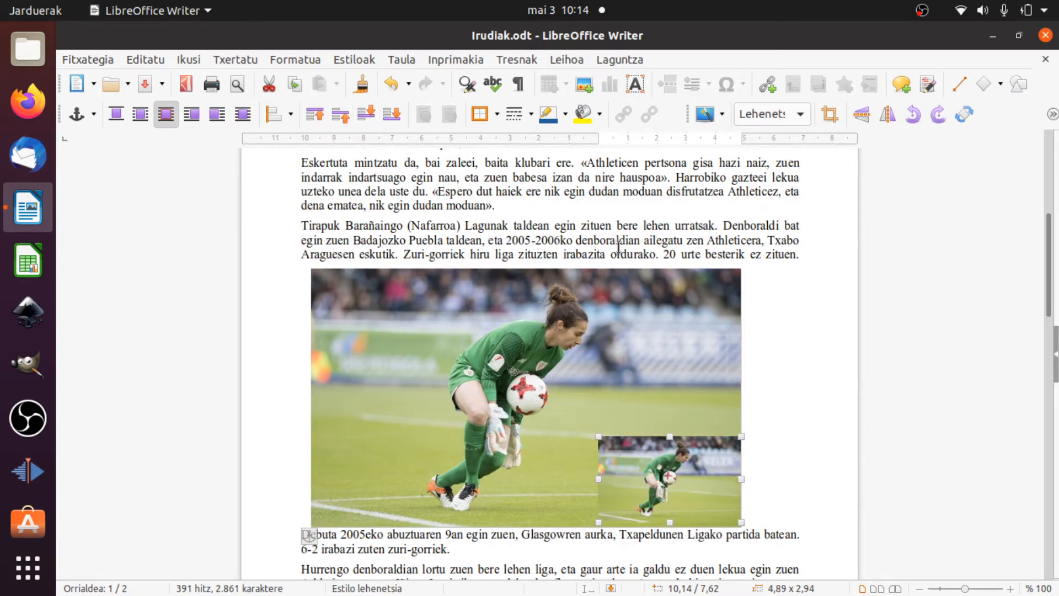
Enlarge the picture in the "Hemendik aurrera" paragraph to about 8.94 × 5.36 cm
scroll(626, 247, up, 3)
scroll(509, 191, up, 3)
click(571, 357)
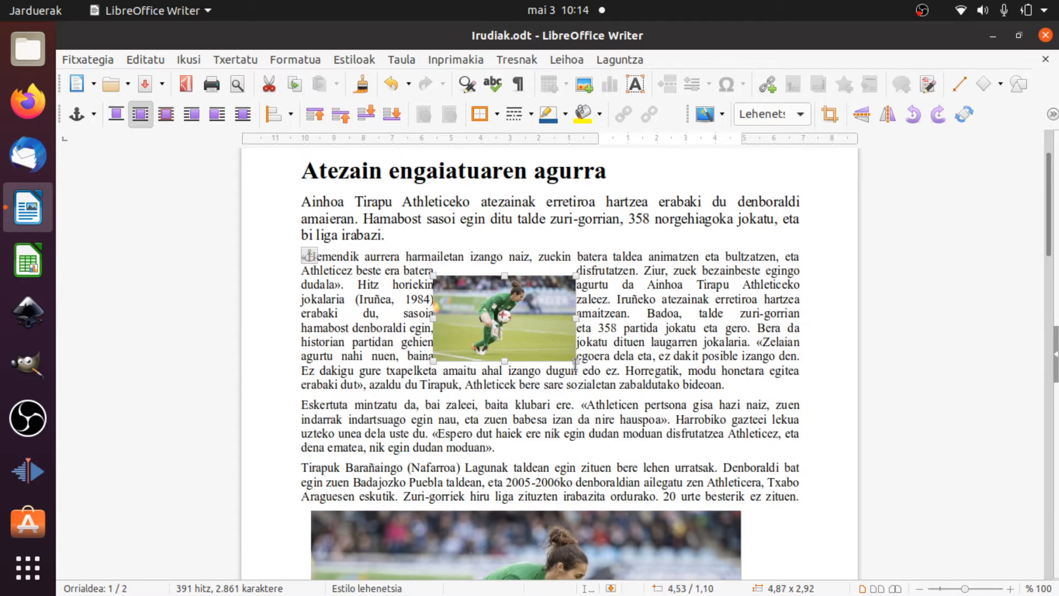
drag(575, 362, 695, 437)
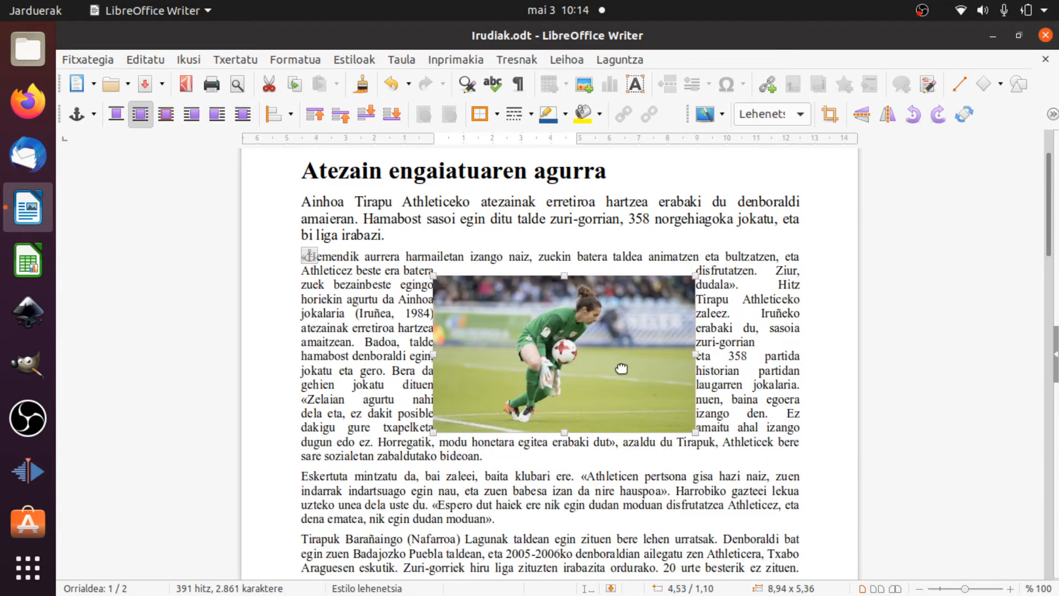
Move the medium-sized picture from the "Hemendik aurrera" paragraph onto the lower-right part of the large picture
scroll(603, 346, up, 2)
scroll(558, 230, down, 5)
scroll(558, 231, down, 2)
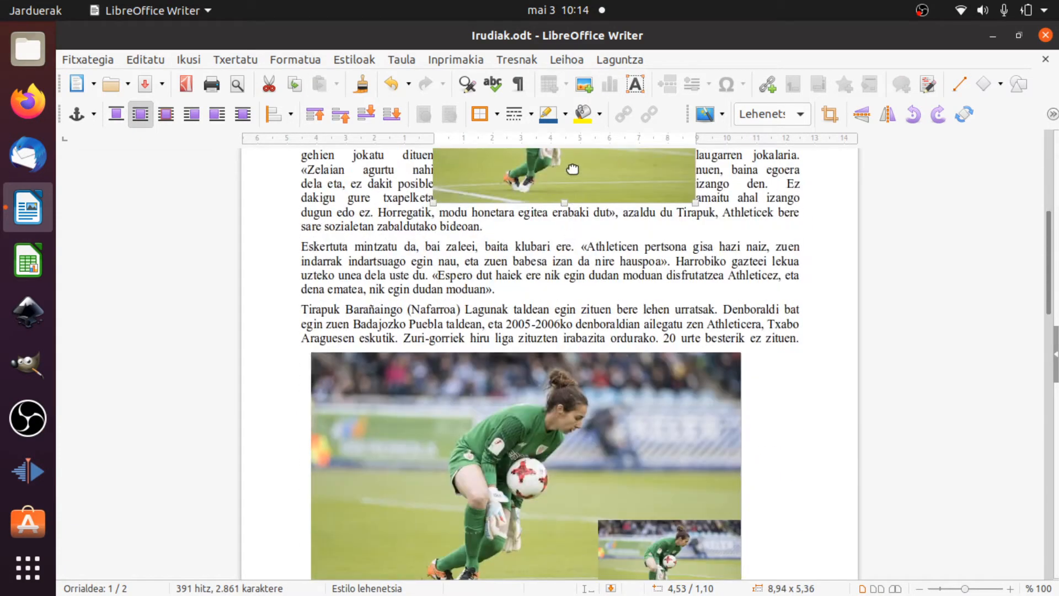
drag(571, 166, 617, 555)
scroll(756, 408, down, 2)
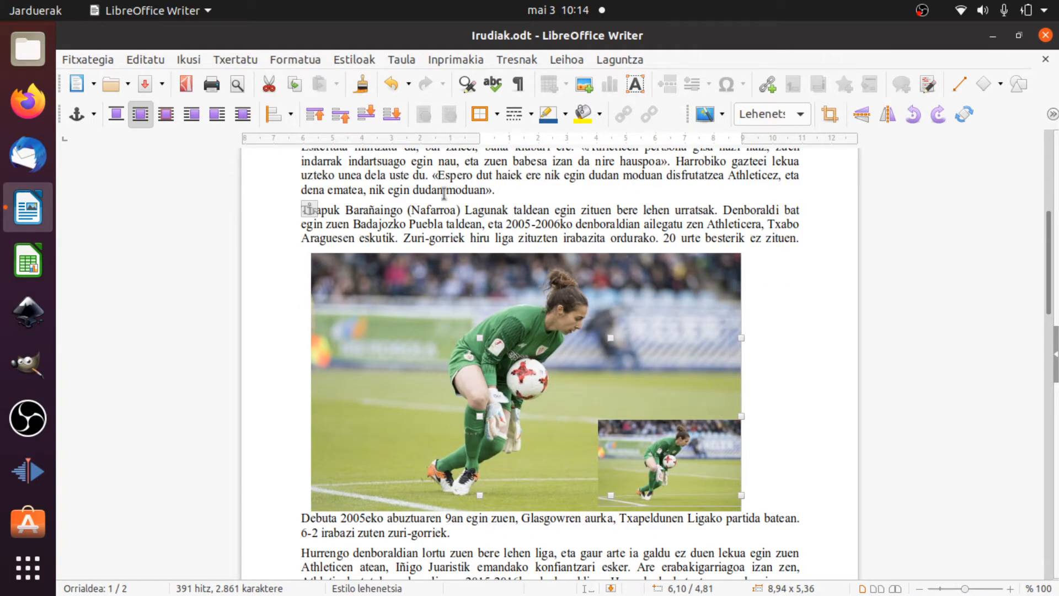
Bring the medium picture forward one level, then to the front and back behind the small one, shifting it down to the large picture's bottom edge
click(340, 114)
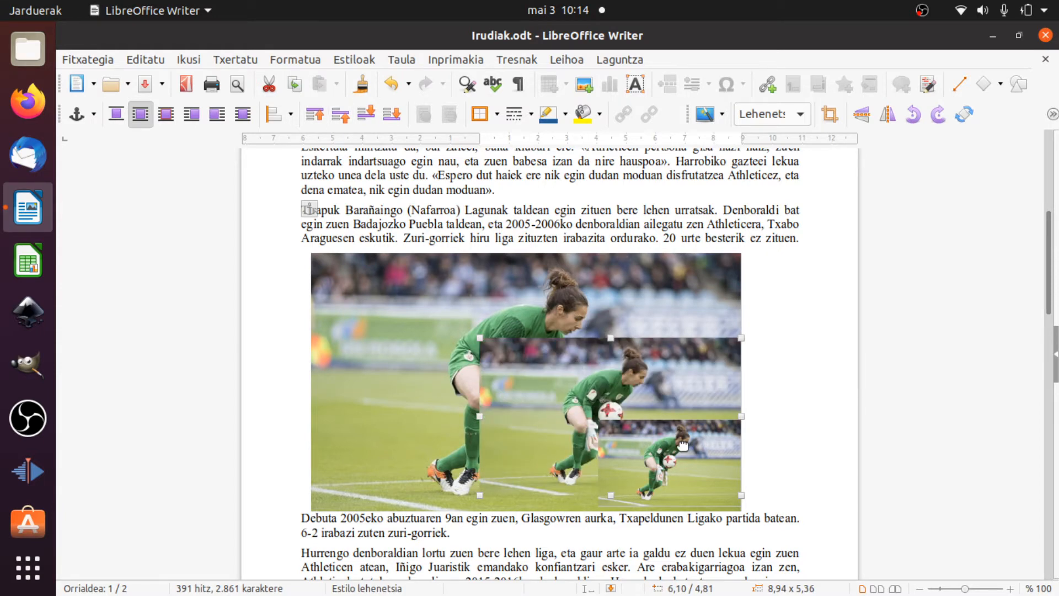
click(313, 117)
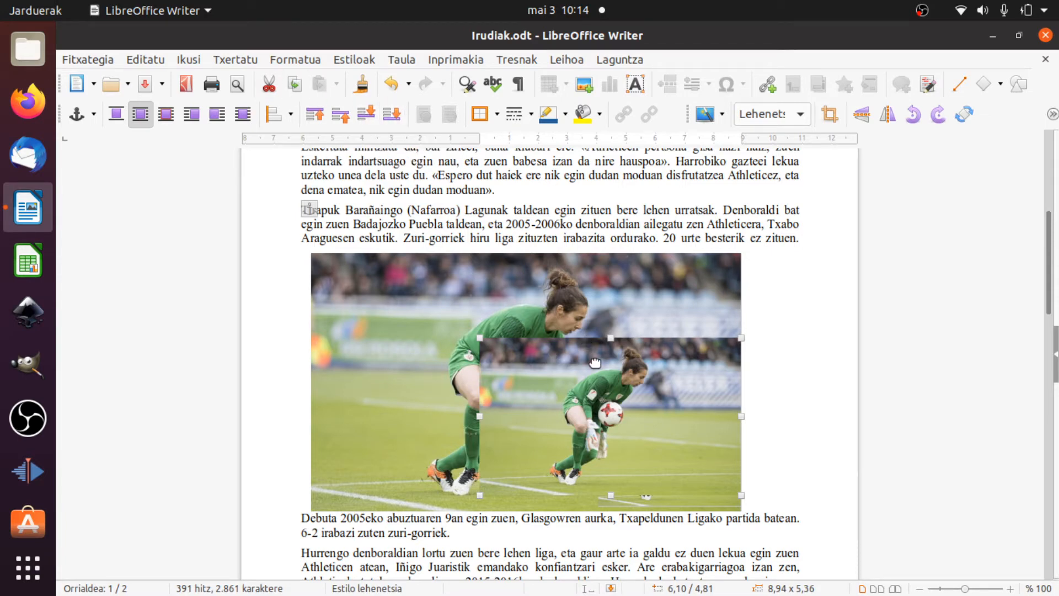
drag(594, 363, 664, 377)
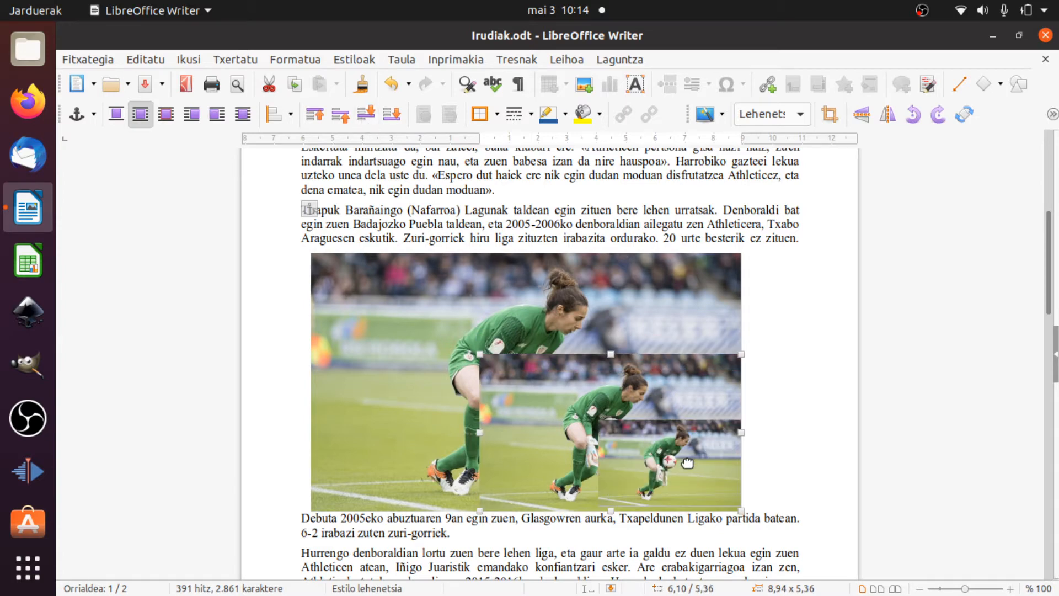
Bring the large picture to the front of the overlapping pictures, then undo that reordering
click(487, 304)
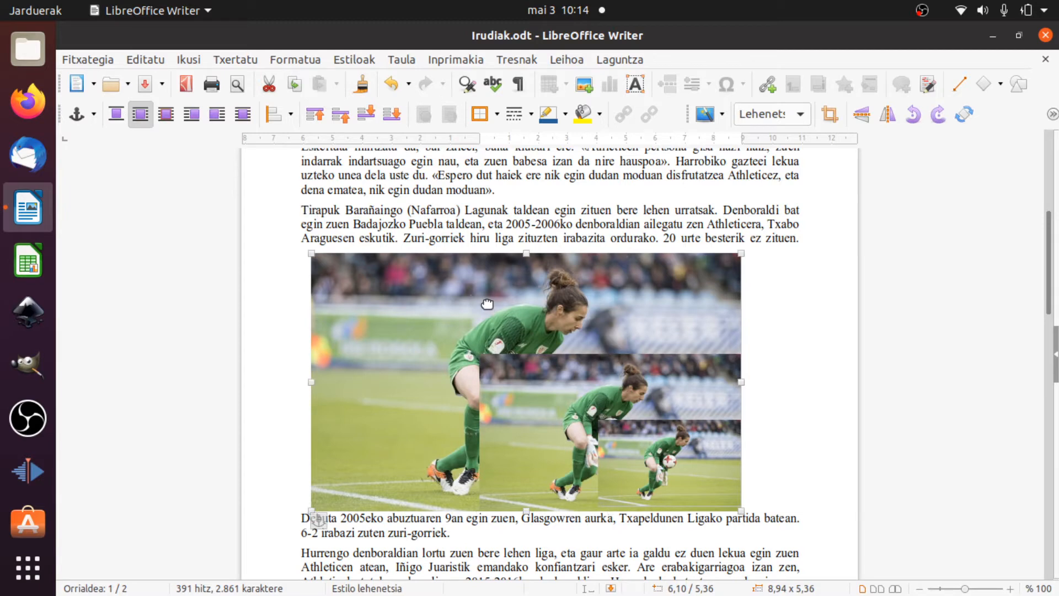
click(319, 117)
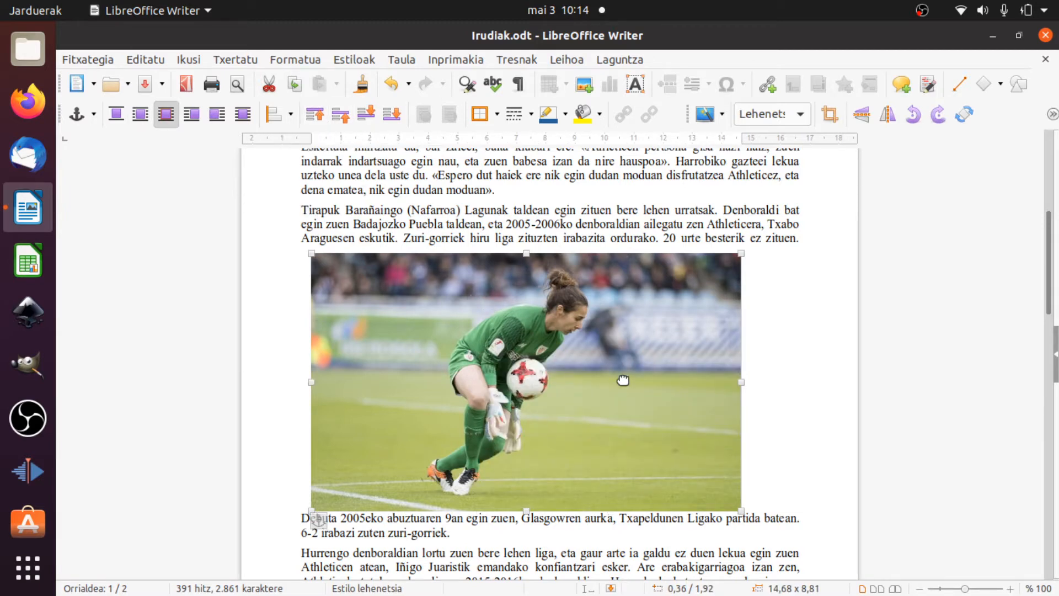
click(390, 87)
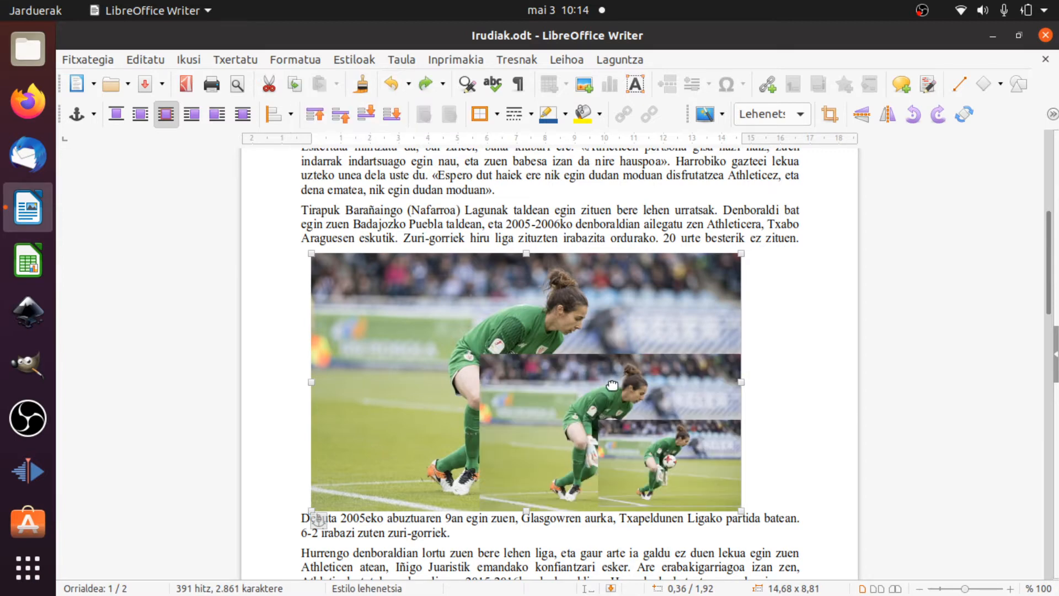
Delete the large picture and the small picture from the overlapping stack, keeping only the medium one
key(Delete)
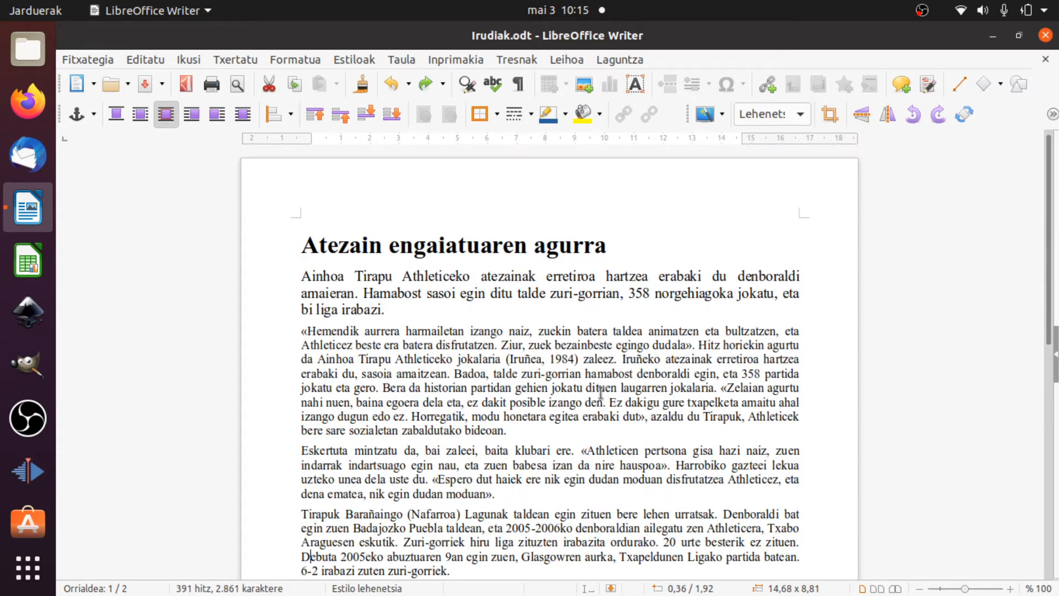
scroll(552, 359, down, 10)
click(637, 394)
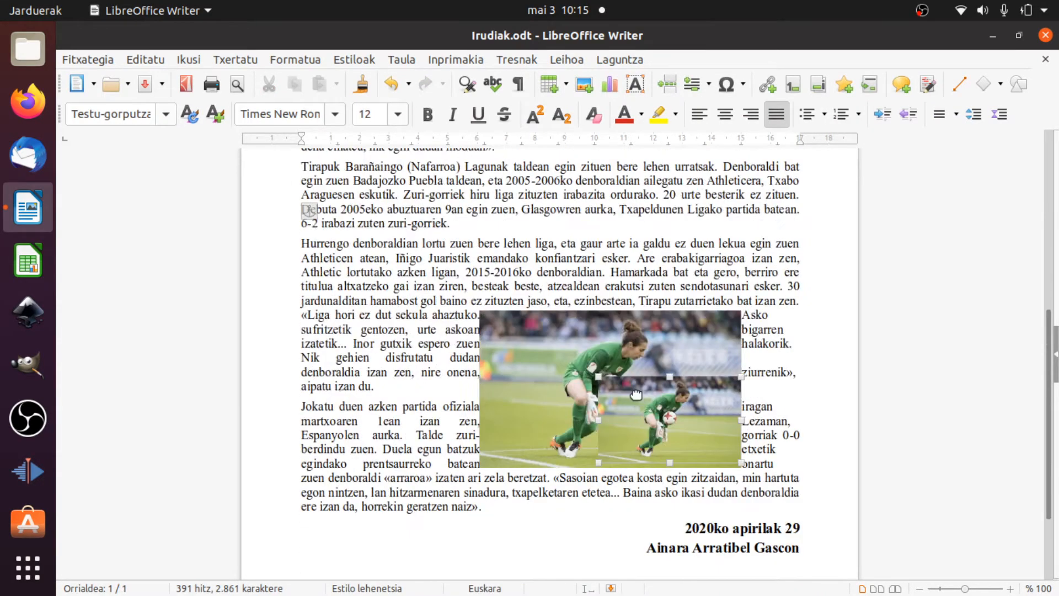
key(Delete)
Move the remaining medium picture up into the middle of the "Hemendik aurrera" paragraph
scroll(630, 392, up, 4)
drag(591, 467, 564, 201)
drag(560, 326, 538, 301)
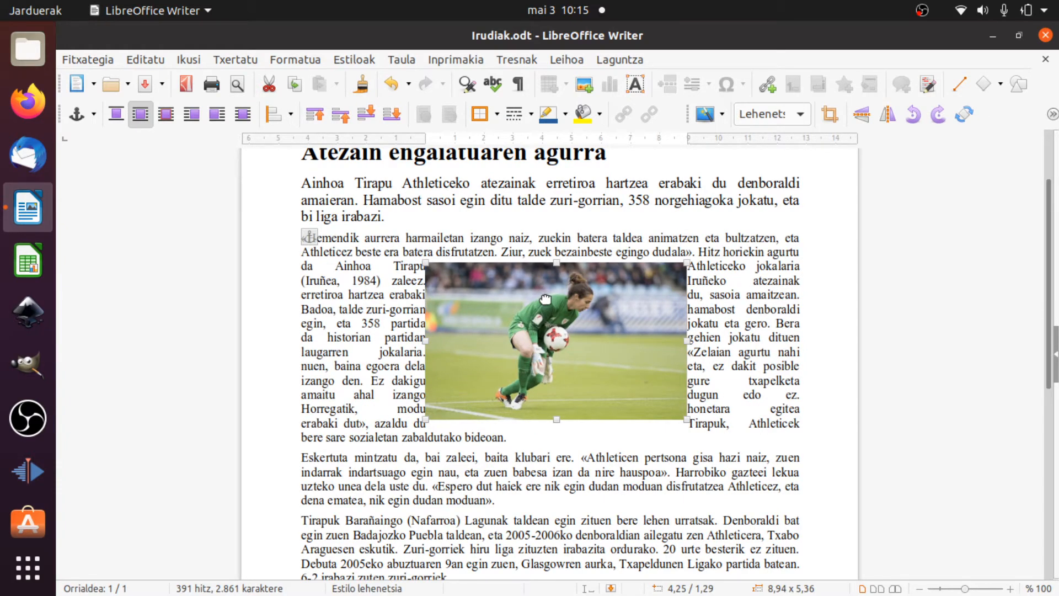
Give the picture a border on all four sides with a thick double-line style and a green colour
click(498, 114)
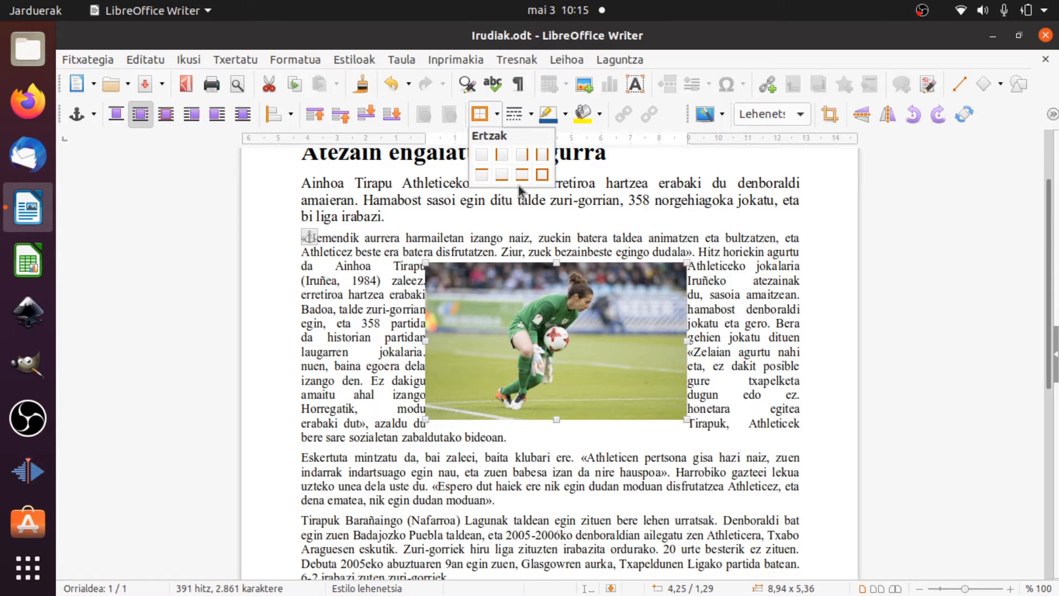
click(544, 181)
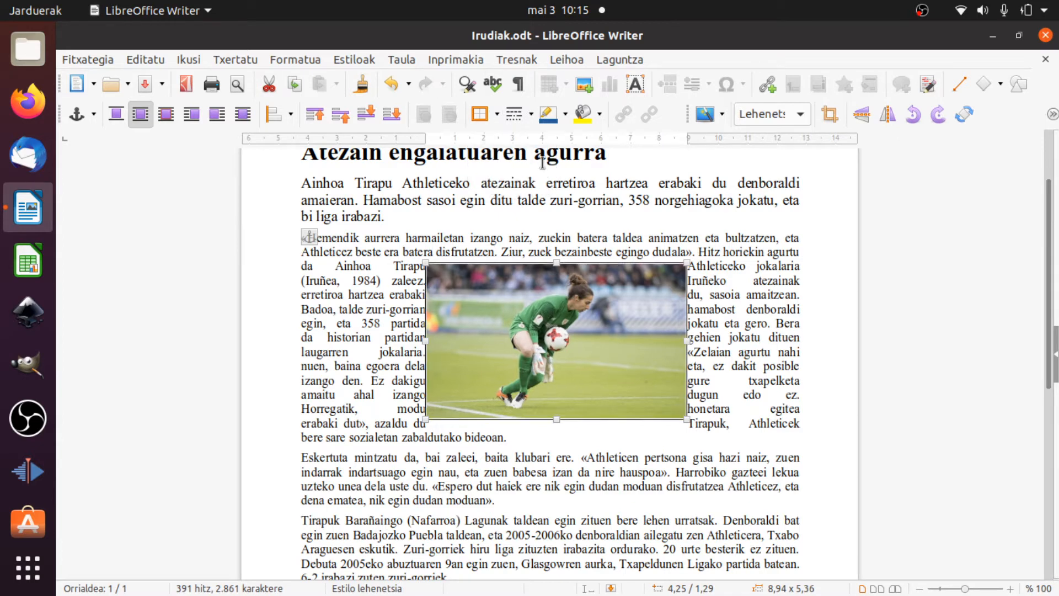
click(532, 115)
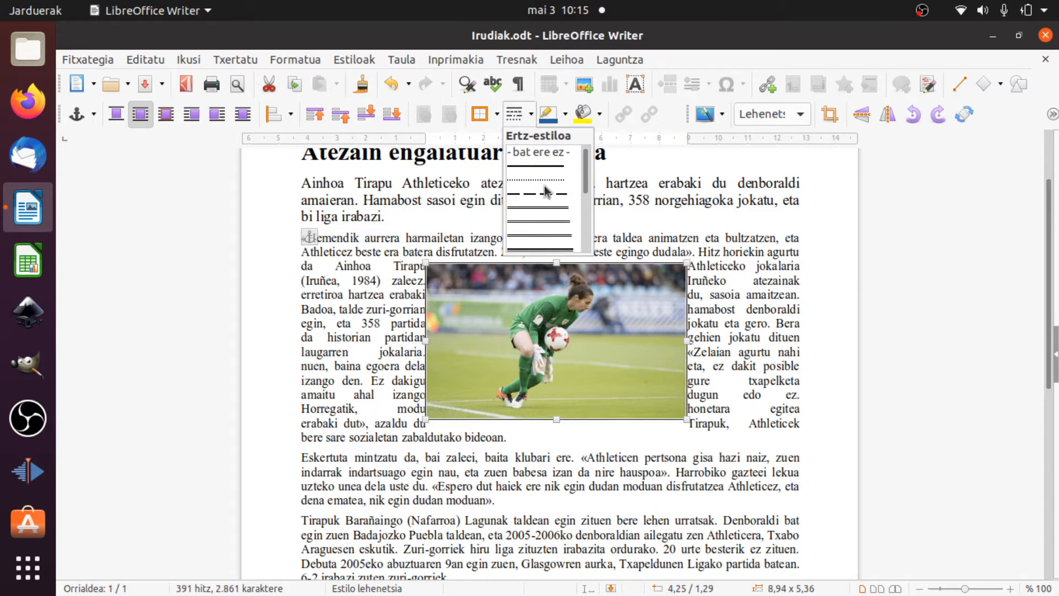
click(554, 244)
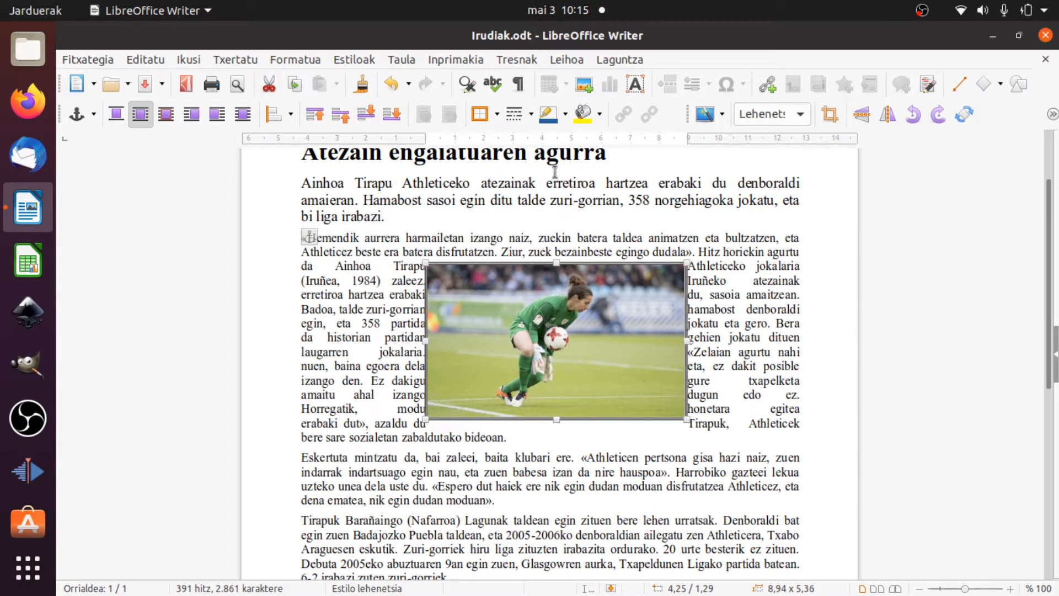
click(565, 122)
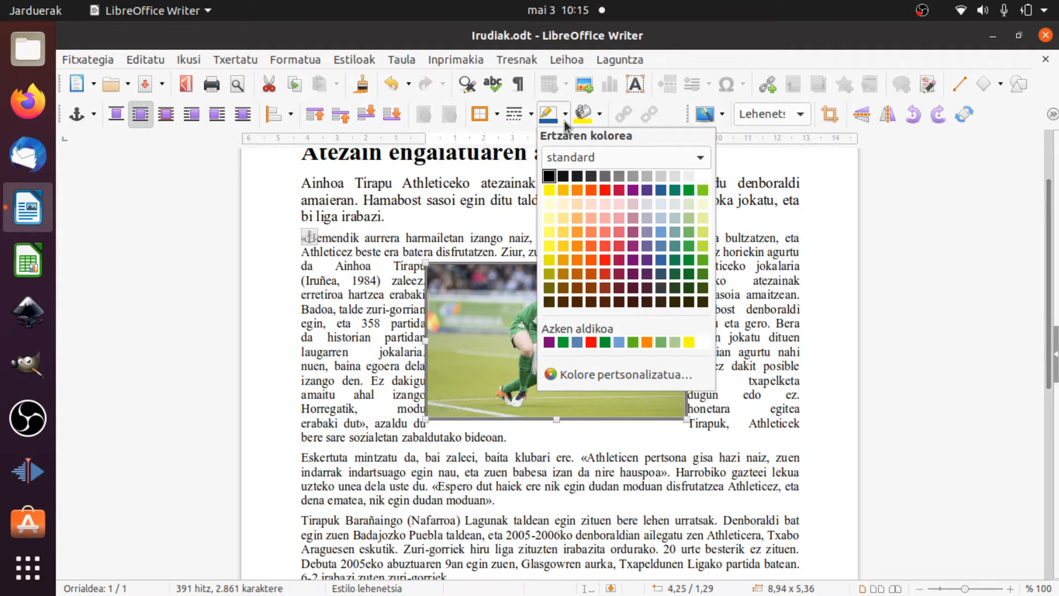
click(688, 190)
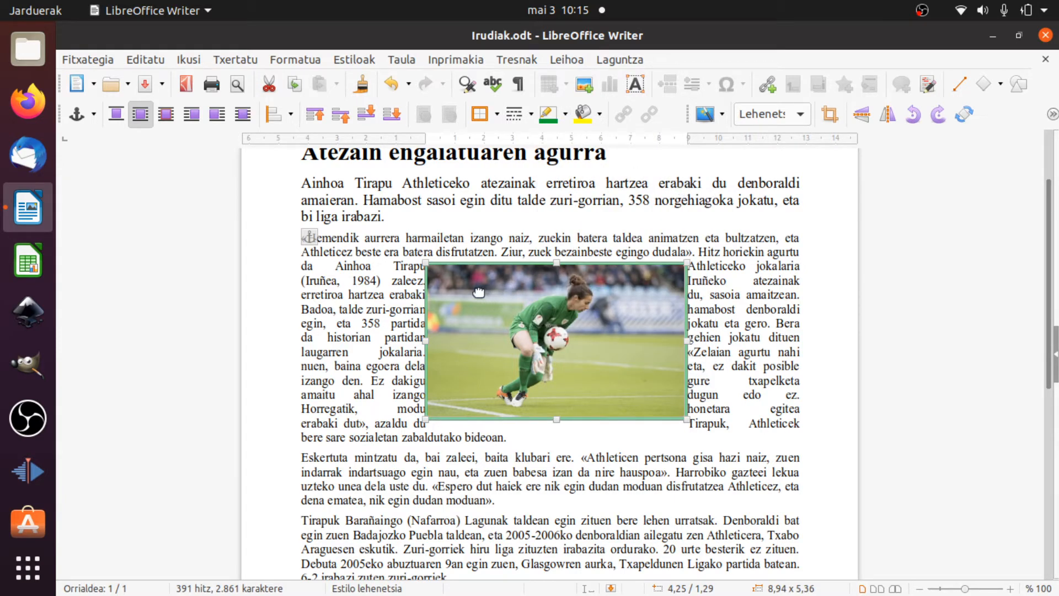
Set the picture's background colour to purple, then deselect and reselect the picture
click(600, 116)
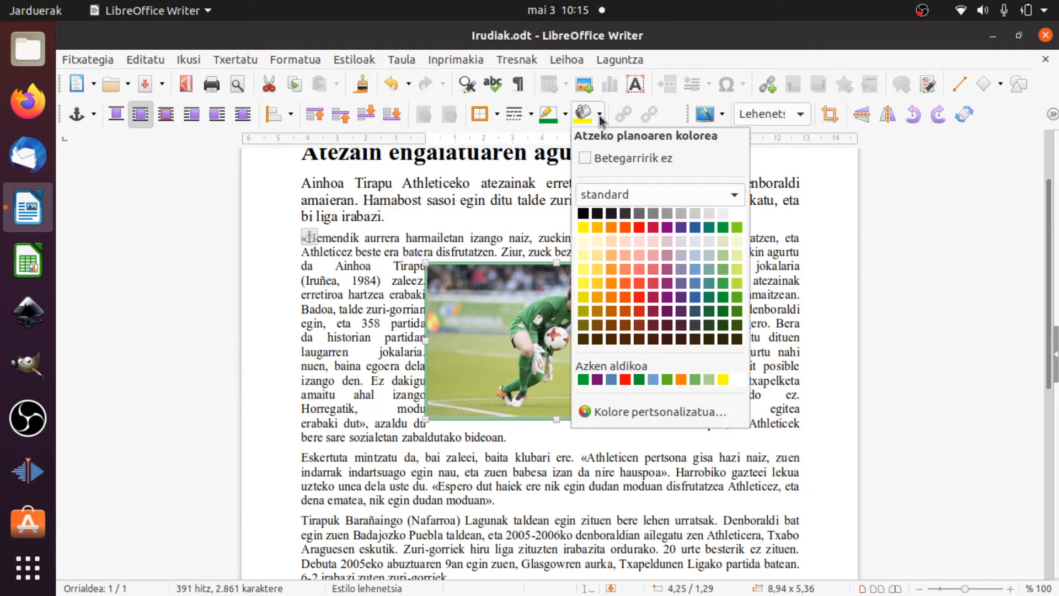
click(670, 296)
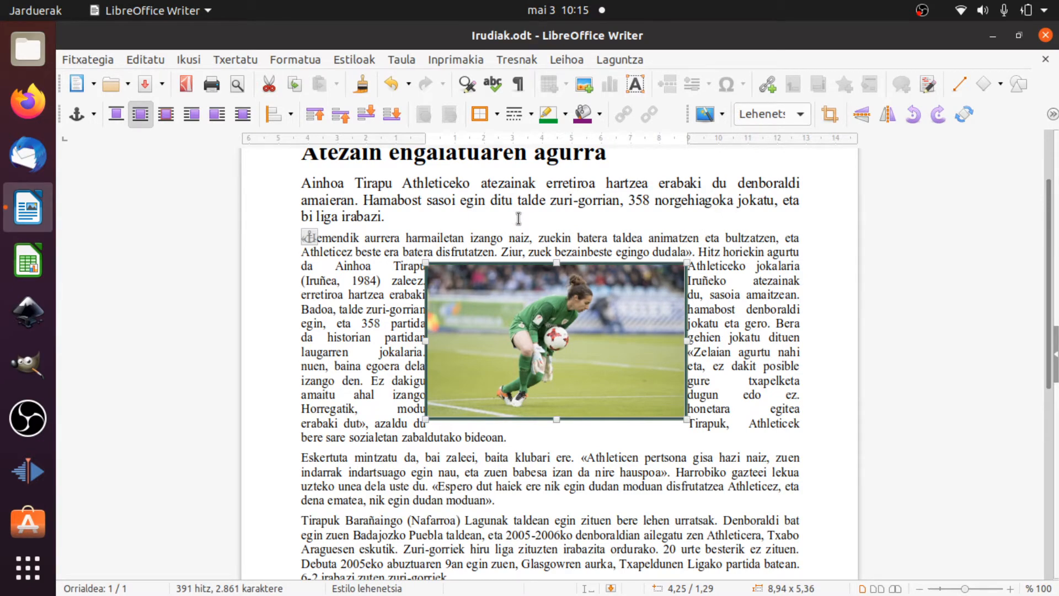
click(505, 239)
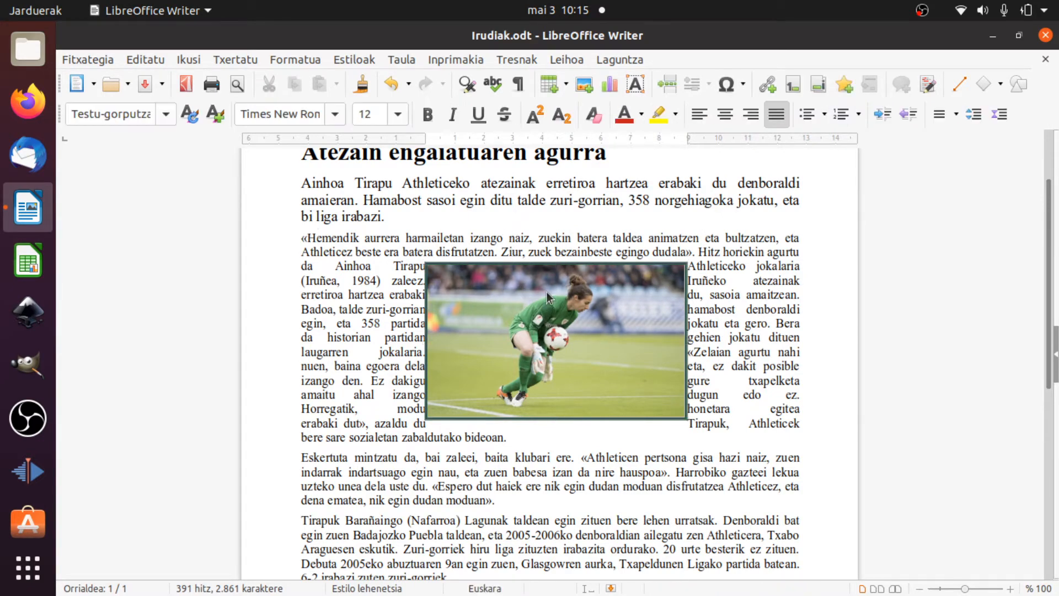
click(568, 289)
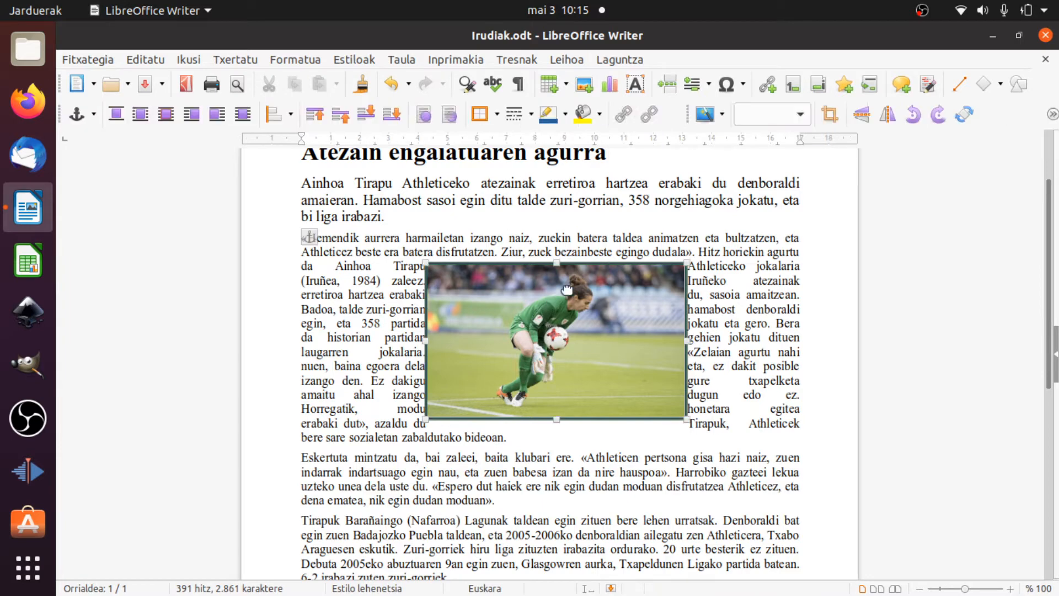
Apply the Invert filter to the picture, then undo it
click(721, 114)
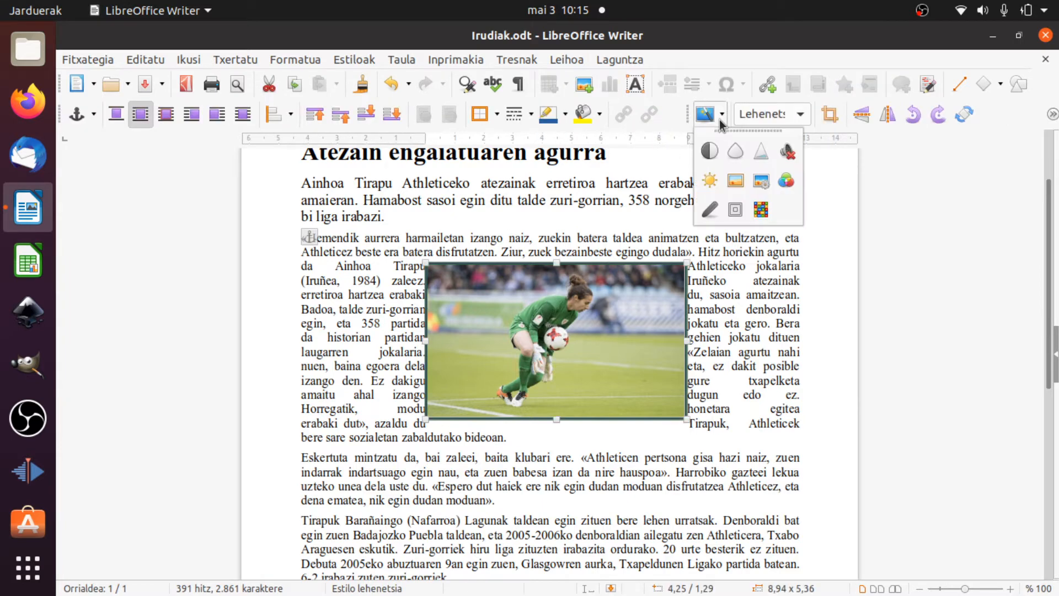
click(711, 150)
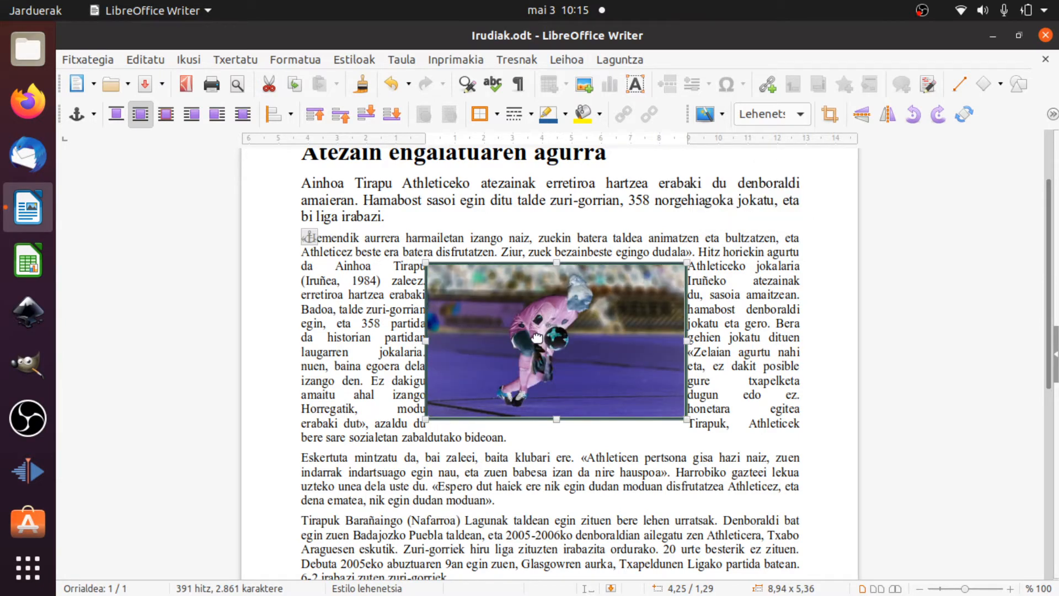
key(ctrl+z)
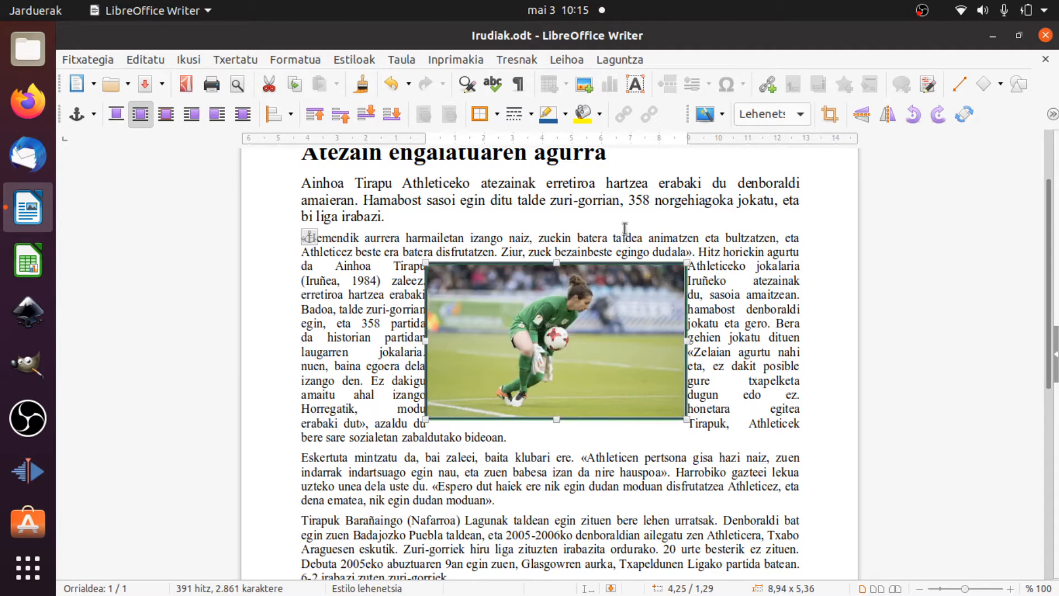
Apply the Erliebea (Relief) filter with a central light source to the picture, then undo it
click(720, 115)
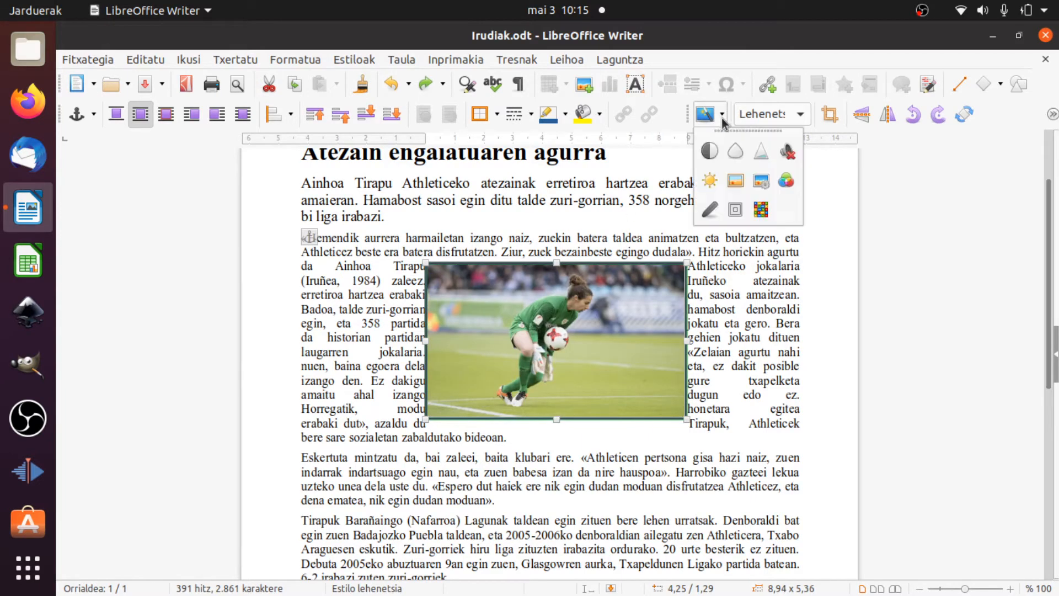
click(739, 211)
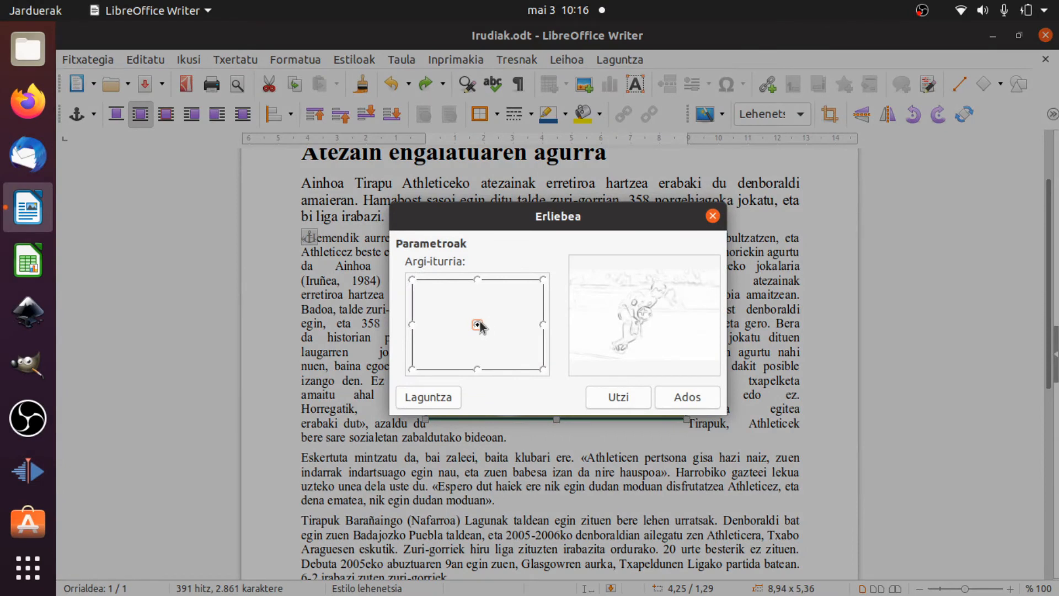
click(688, 397)
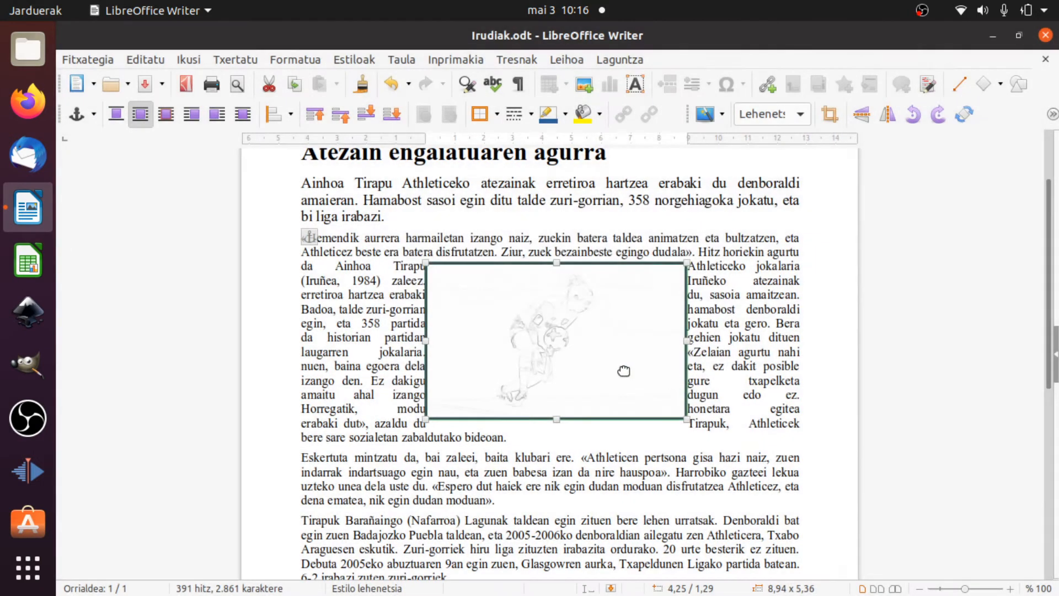
key(ctrl+z)
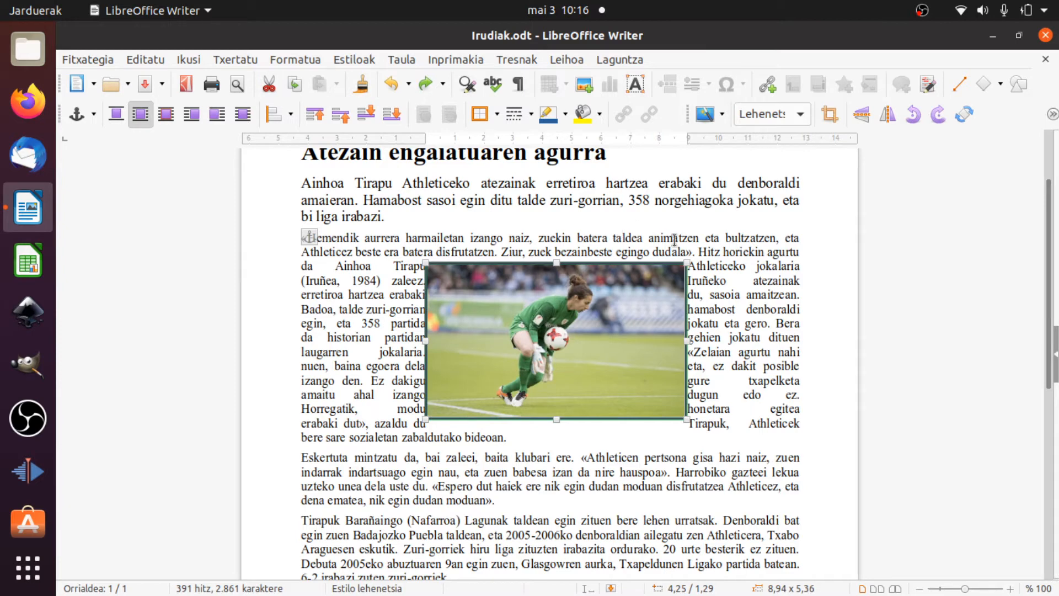
Try the Gris-eskala, Zuri-beltza and Ur-marka image modes on the picture, then undo all three changes
click(800, 114)
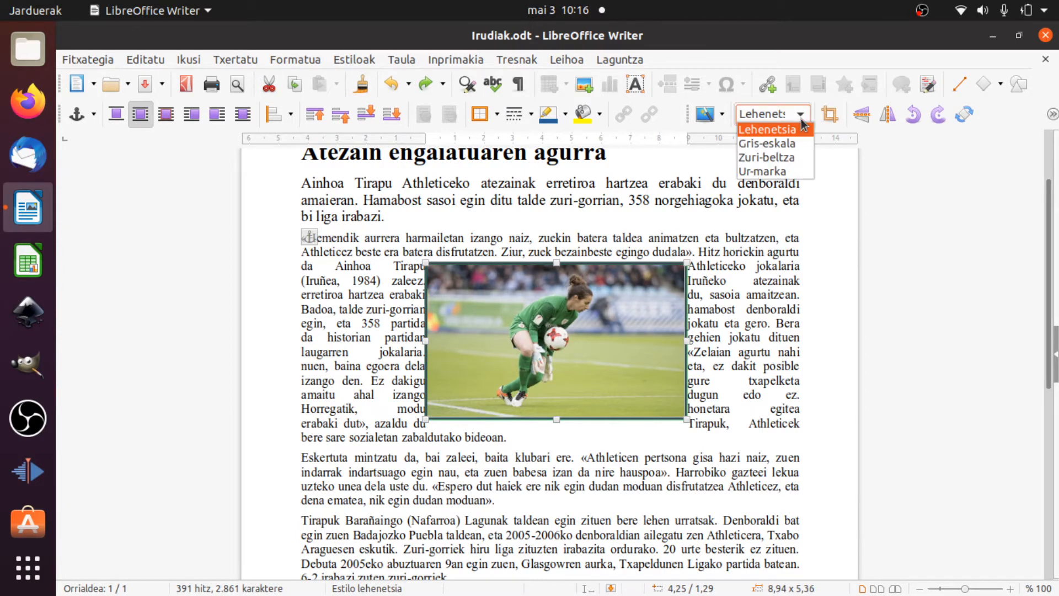
click(789, 144)
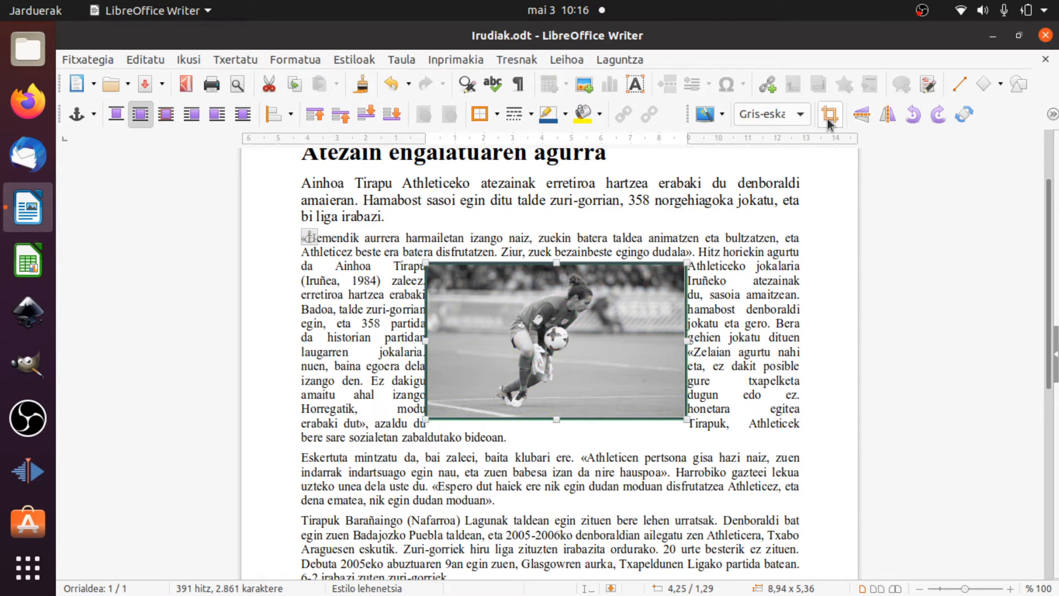
click(800, 116)
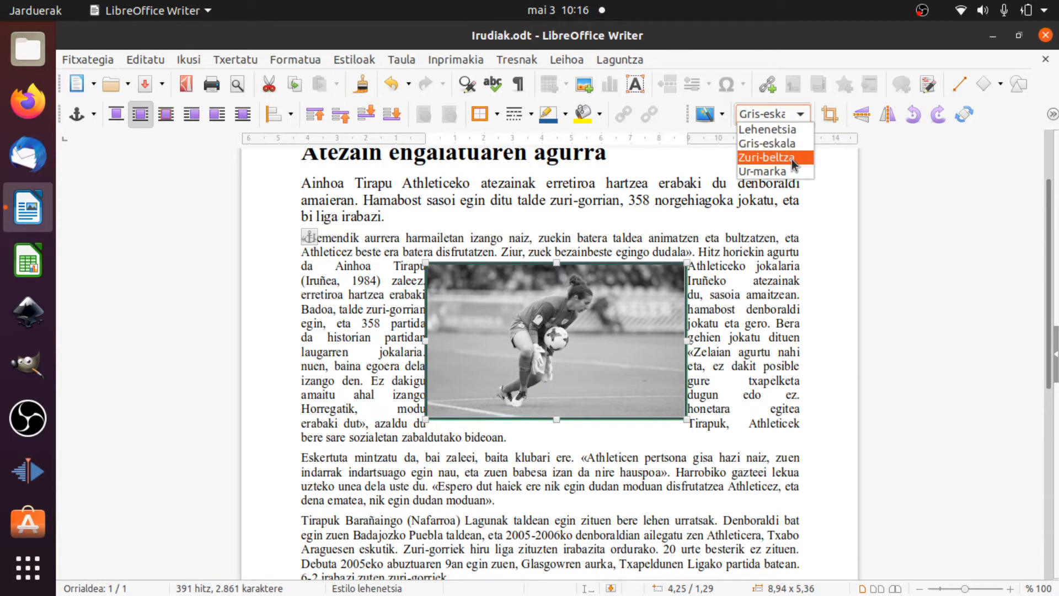
click(792, 158)
click(797, 113)
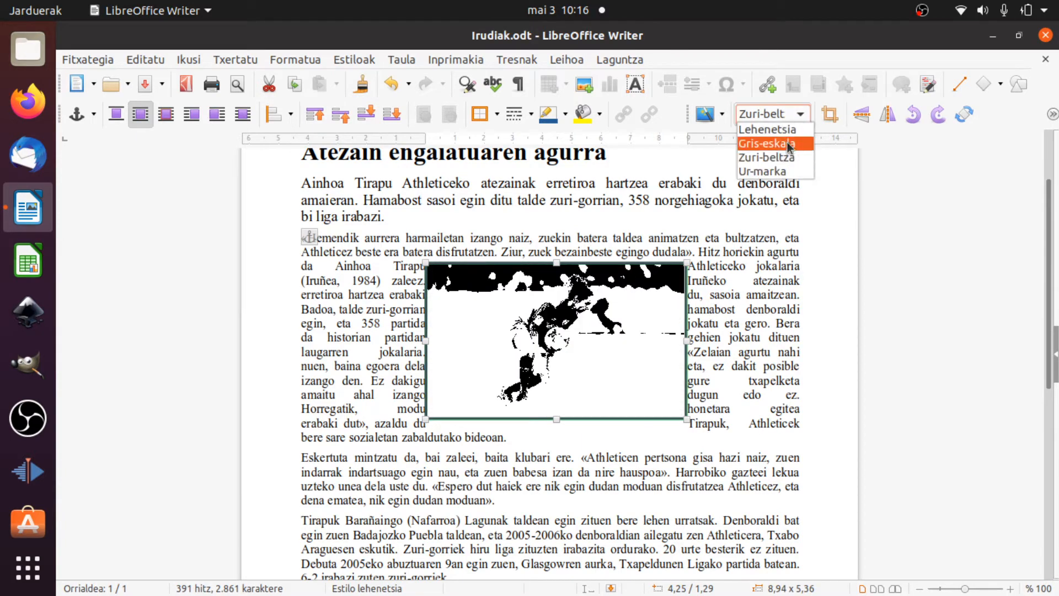
click(772, 171)
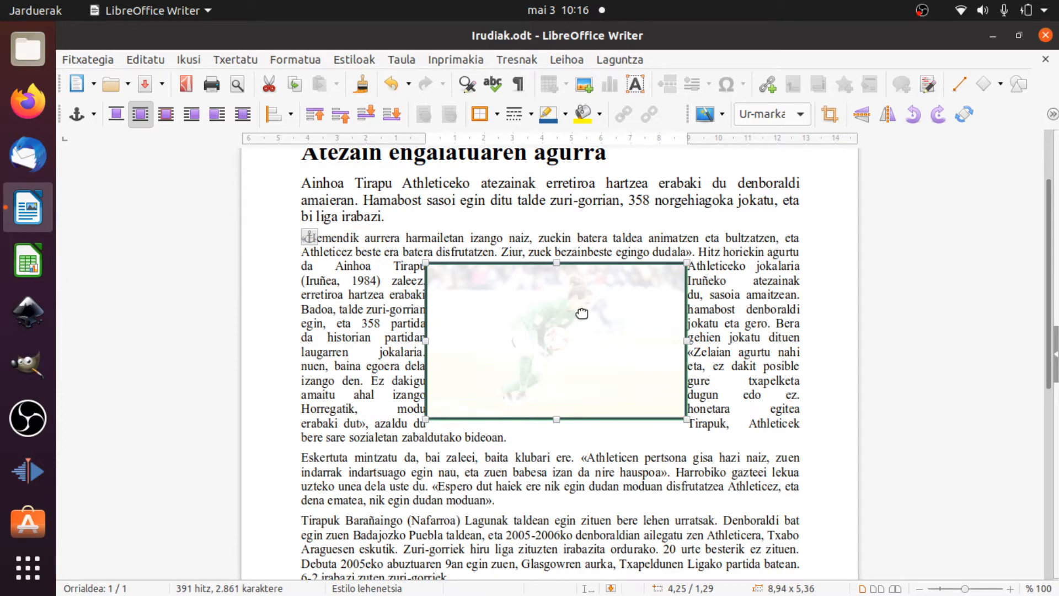
key(ctrl+z)
key(ctrl+z)
key(ctrl+z)
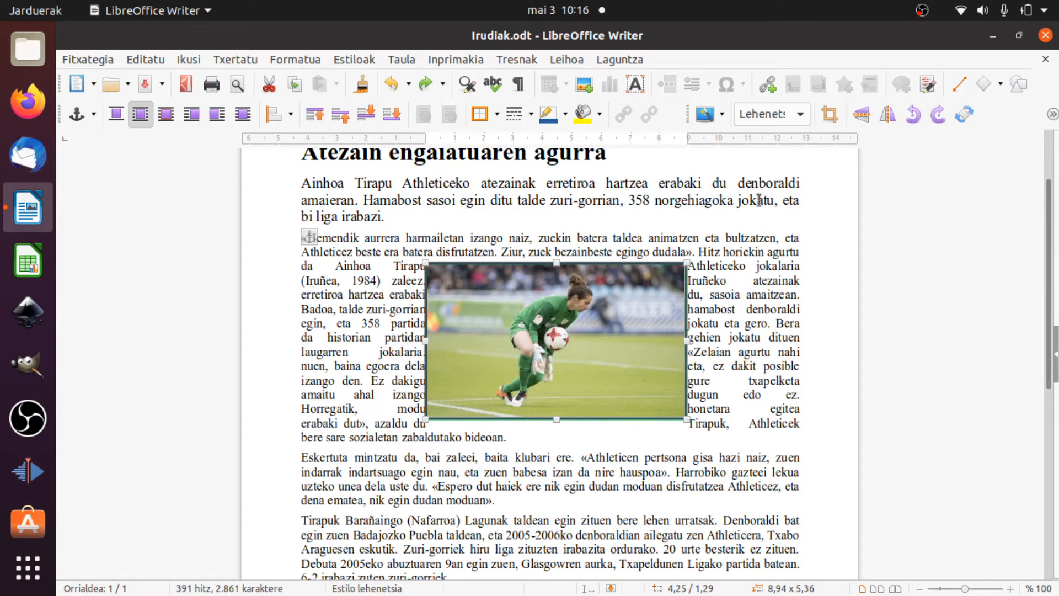
Crop the picture's left and right sides around the goalkeeper to about 4.24 × 5.36 cm
click(829, 115)
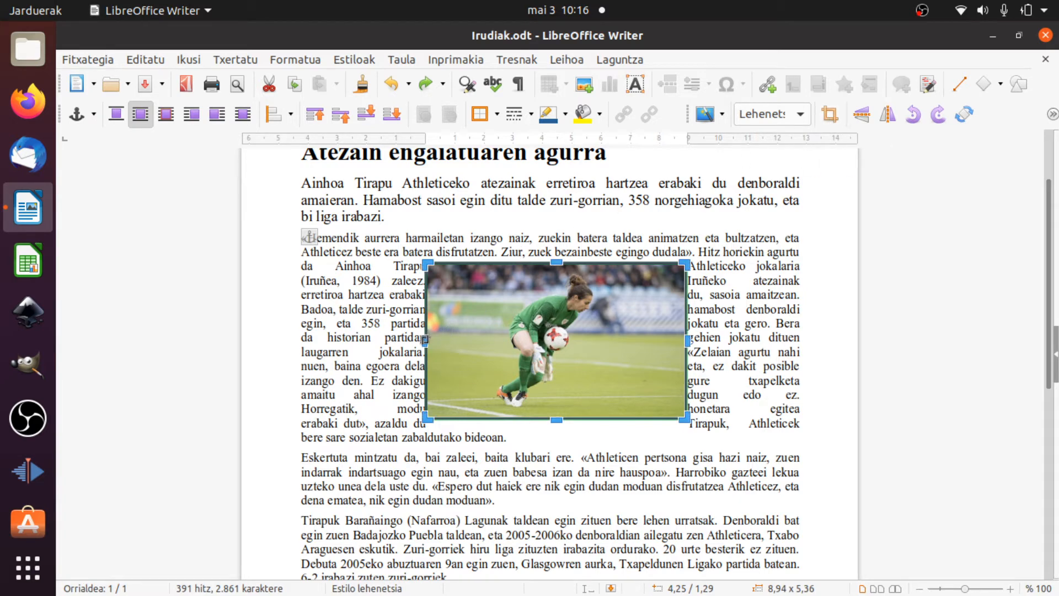
drag(425, 338, 482, 349)
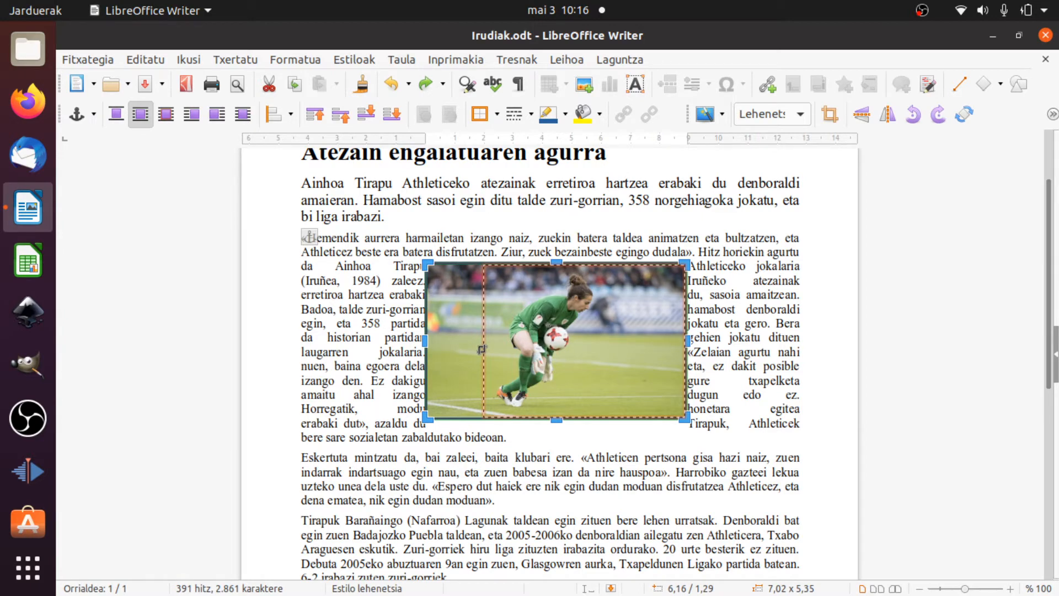
drag(482, 349, 482, 349)
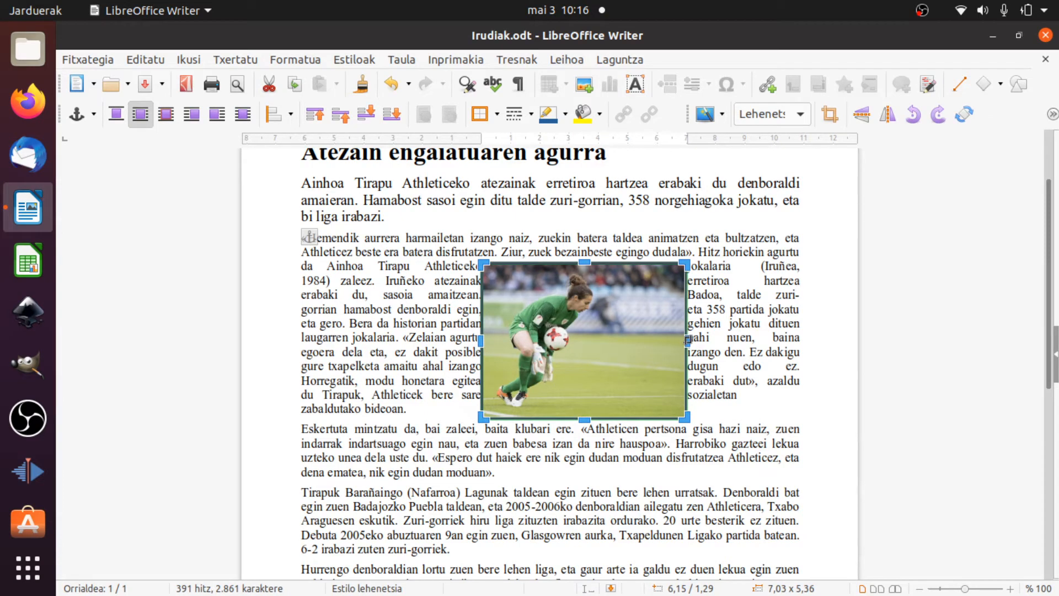
drag(687, 340, 601, 344)
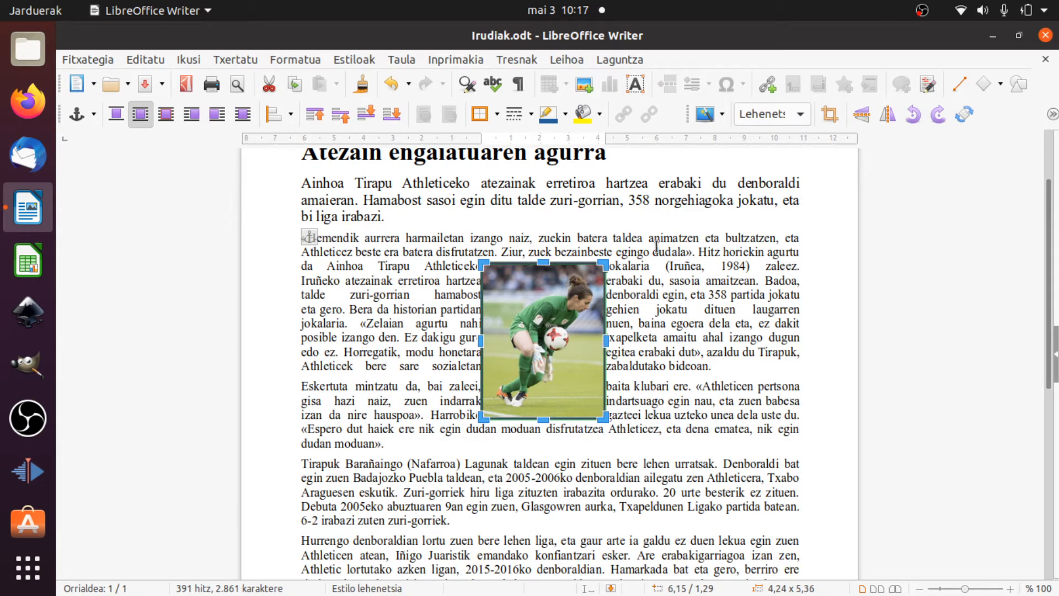
Flip the cropped picture upside down and back, then mirror it left to right and back
click(862, 116)
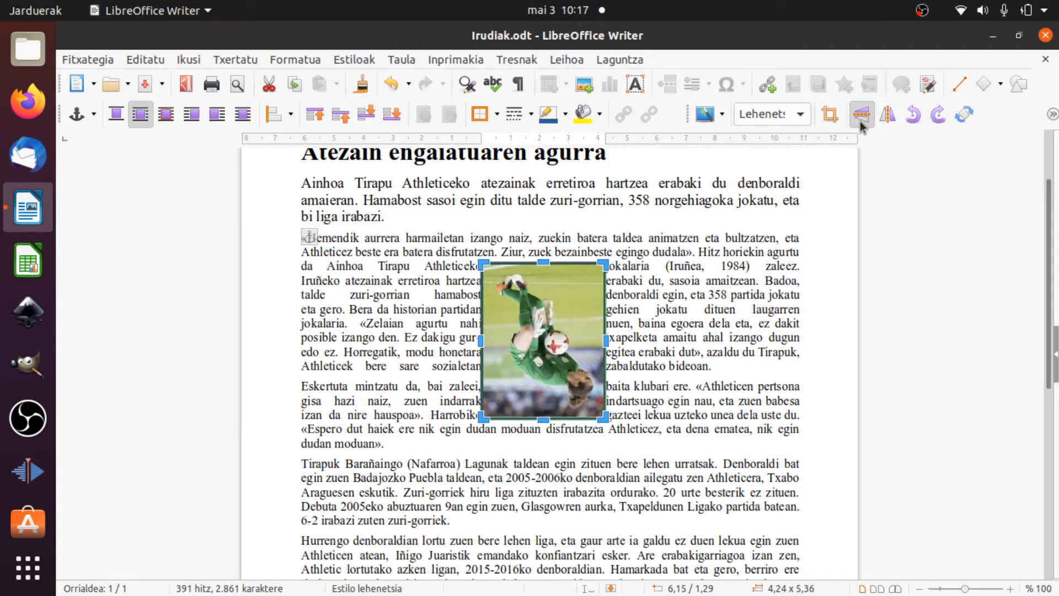
click(860, 121)
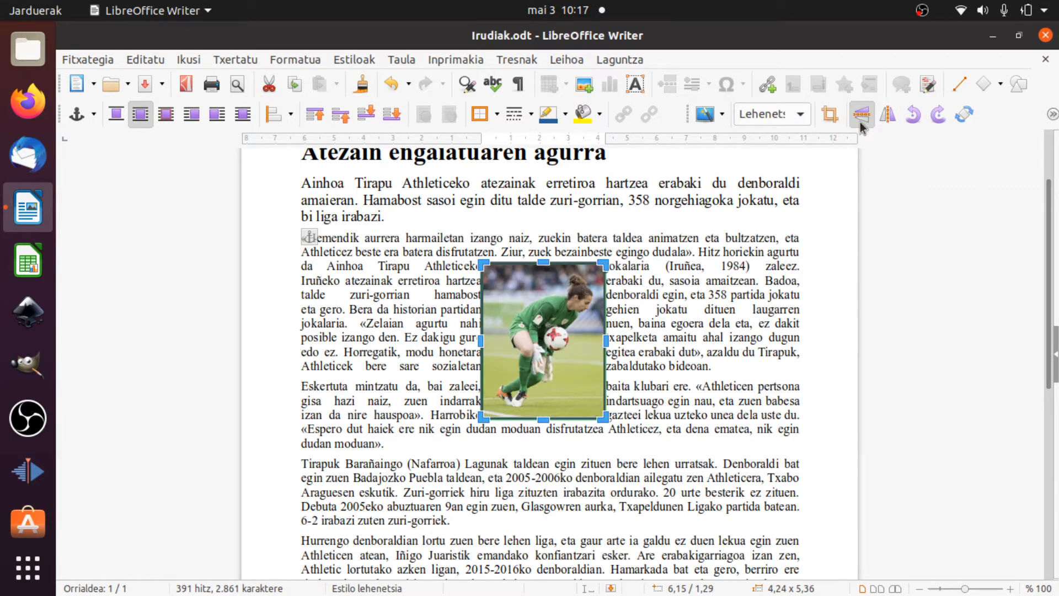
click(888, 115)
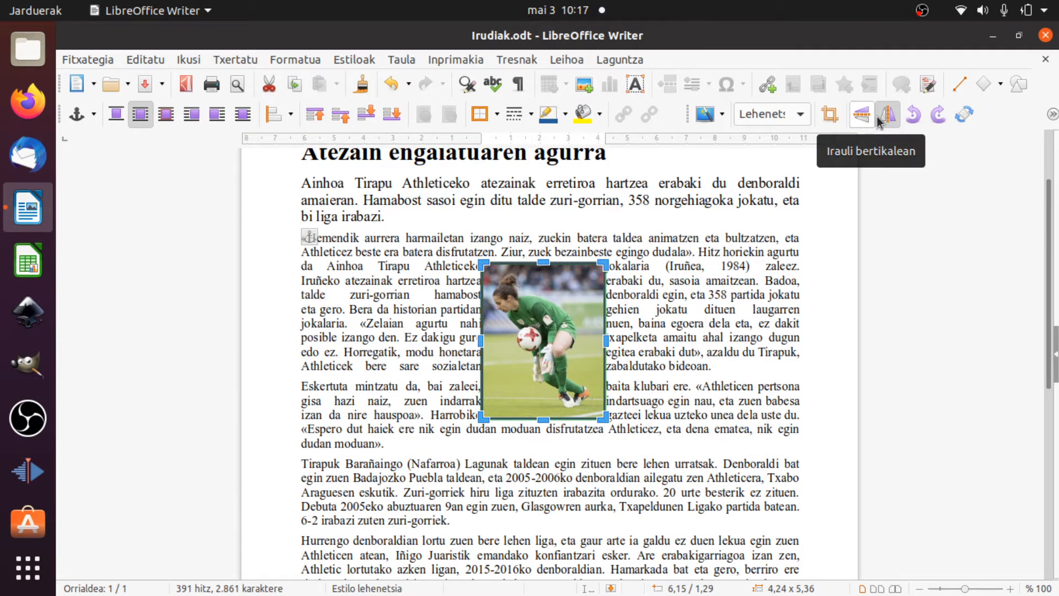
click(887, 117)
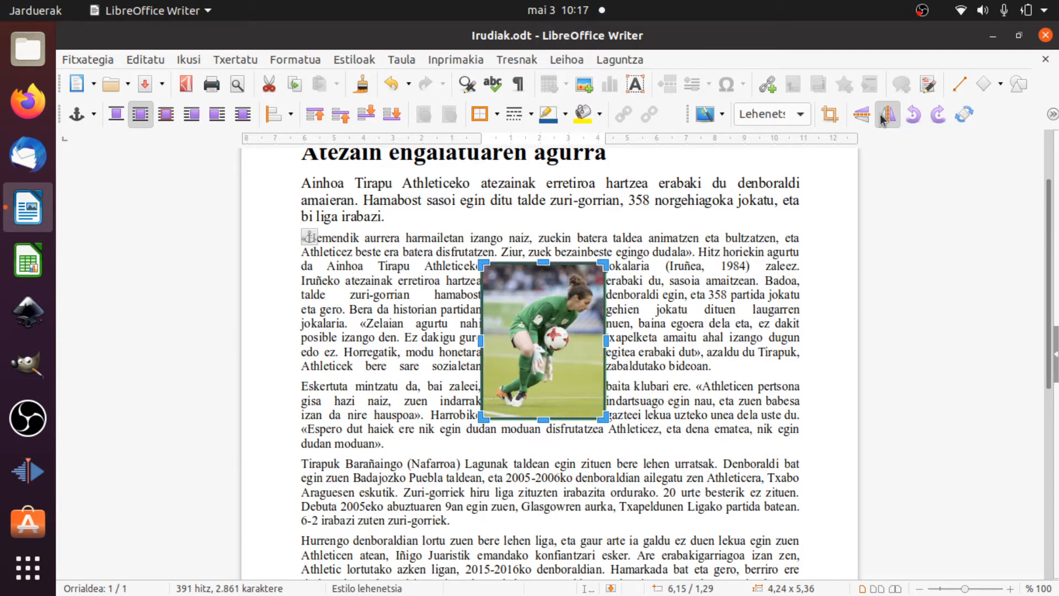
Rotate the cropped picture 90° counterclockwise
click(913, 114)
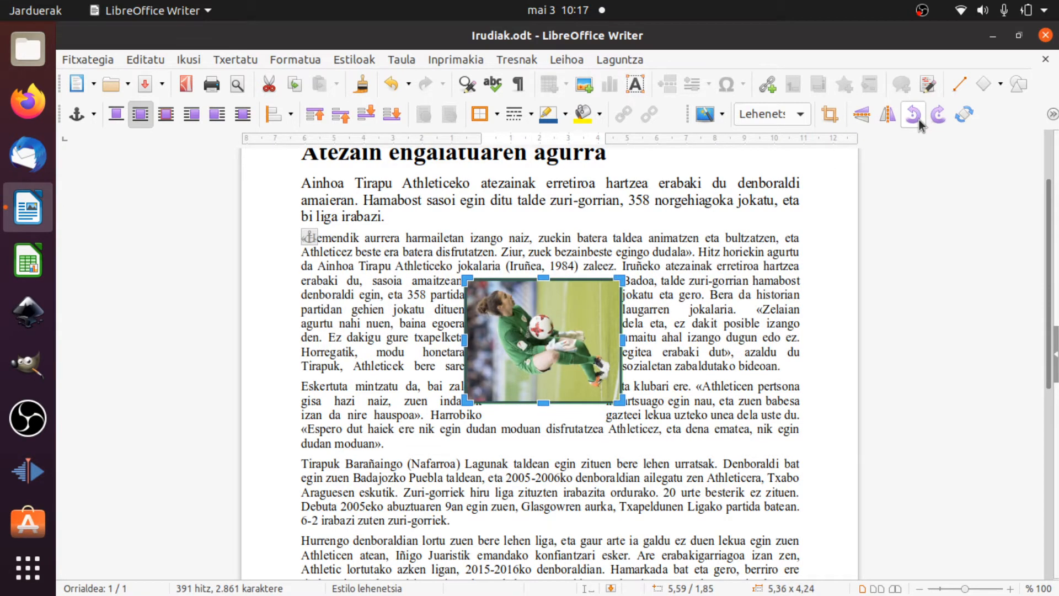
Rotate the cropped picture in further 90° turns counterclockwise and clockwise until the goalkeeper stands upright
click(914, 114)
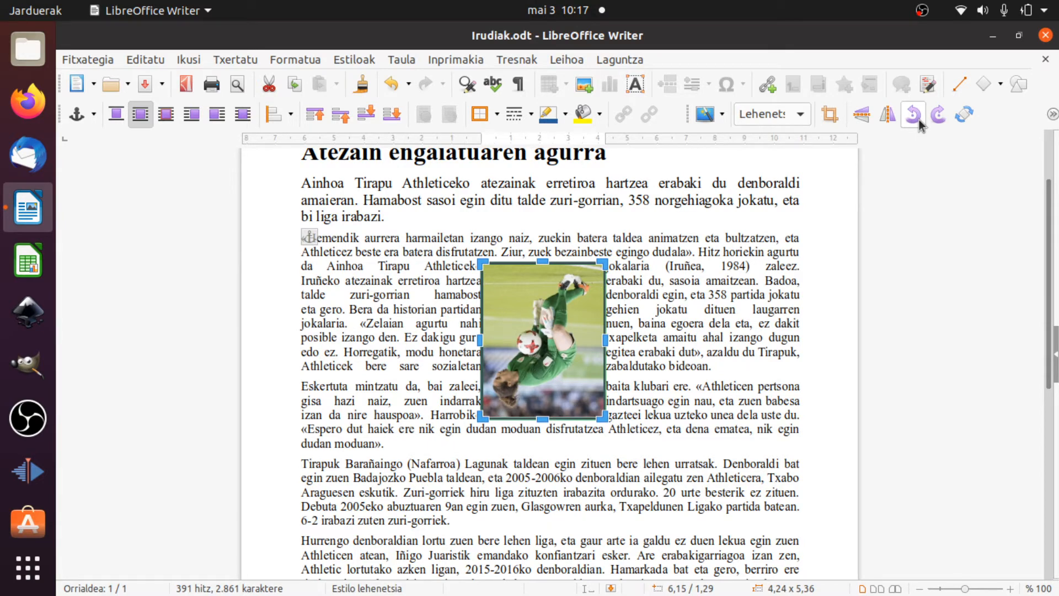
click(916, 116)
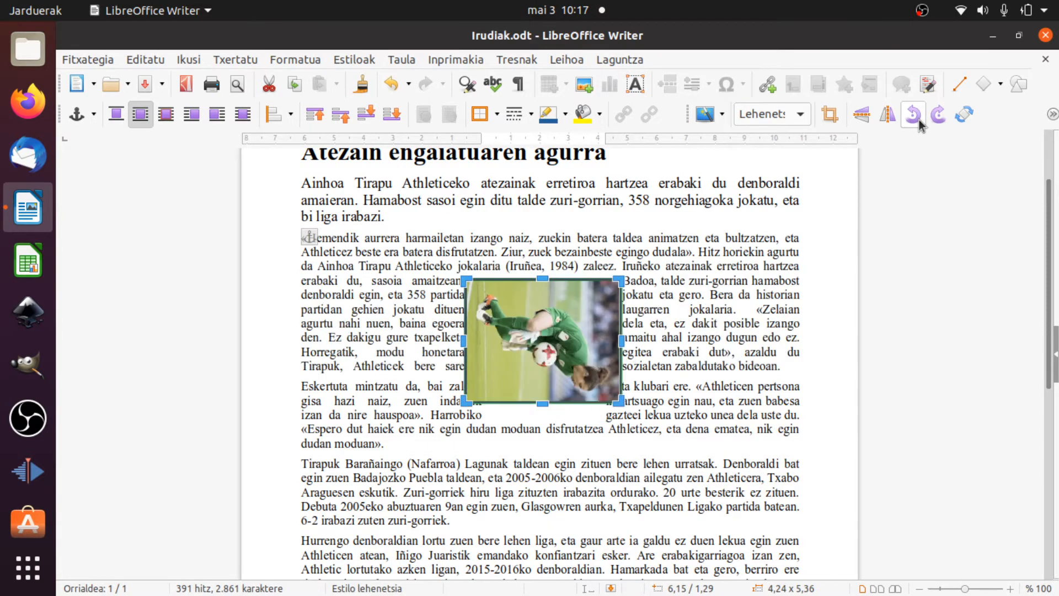
click(932, 119)
click(932, 119)
click(932, 118)
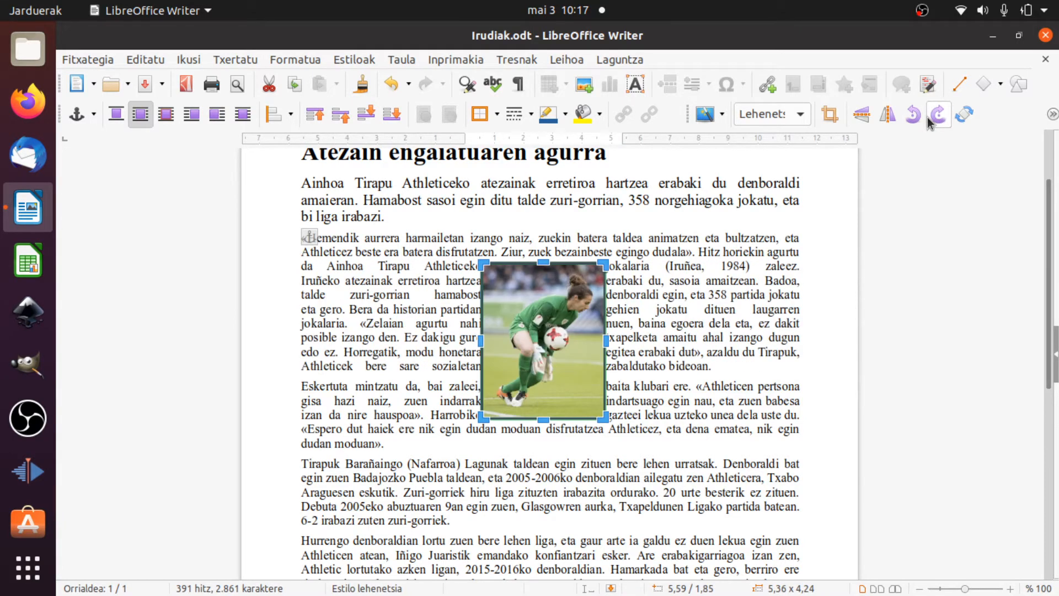
click(933, 118)
click(914, 114)
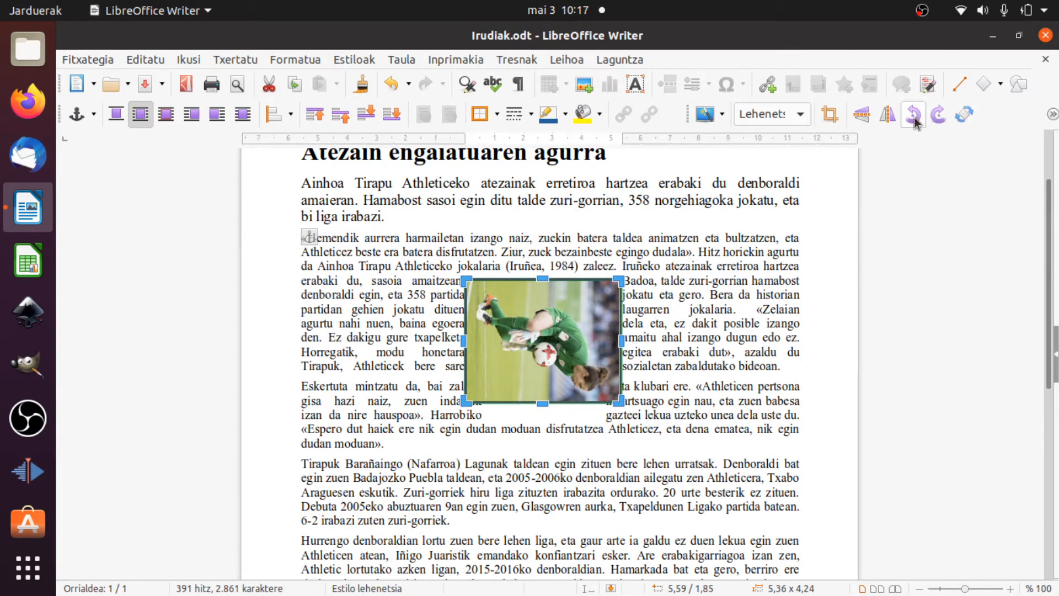
Try tilting the picture slightly clockwise with free rotation, undo the tilt and leave the rotation mode
click(962, 117)
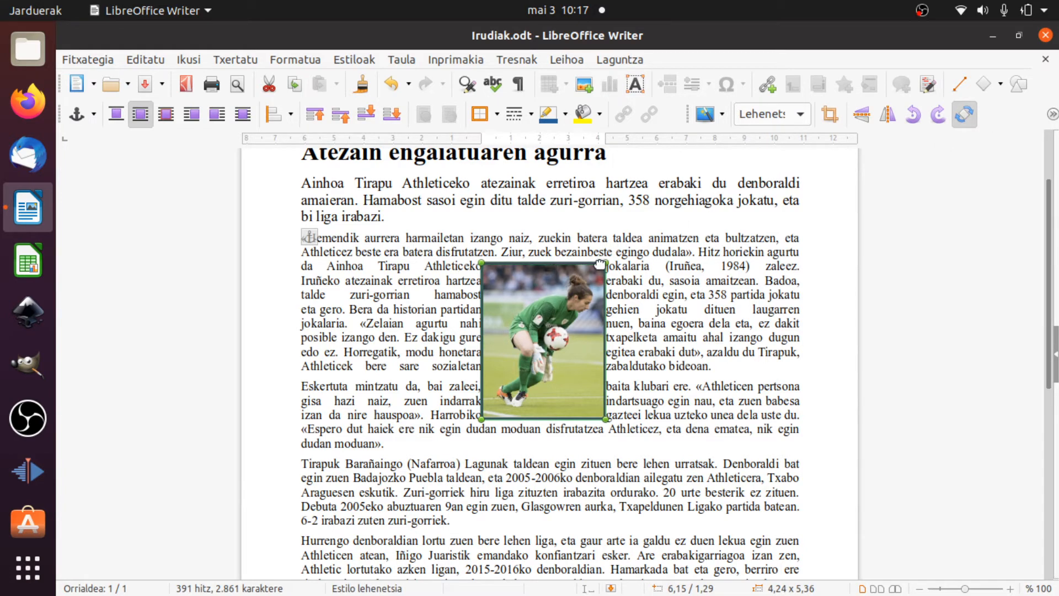
drag(606, 263, 640, 277)
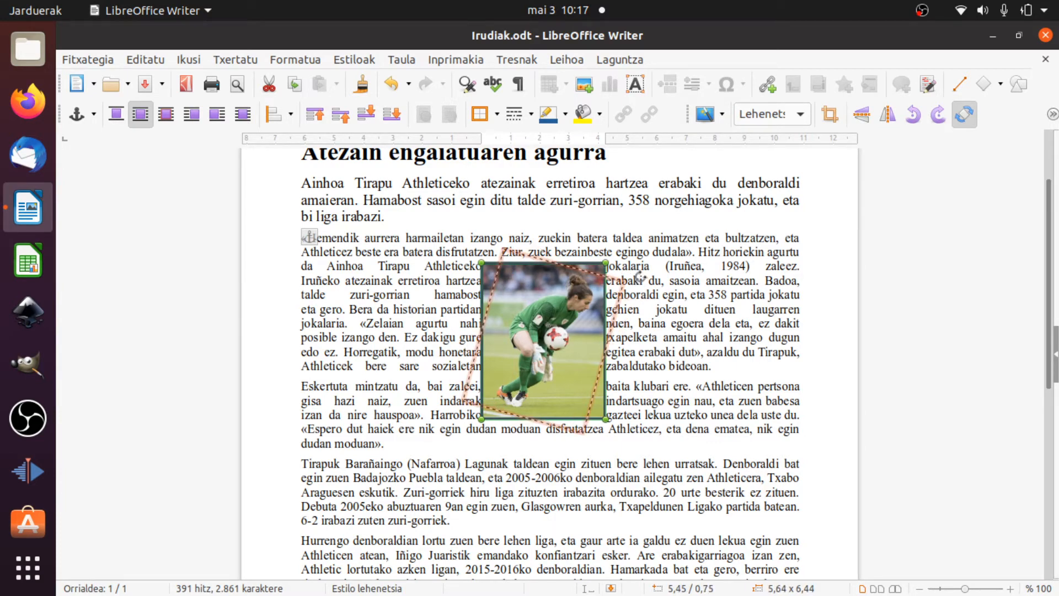
drag(640, 276, 640, 277)
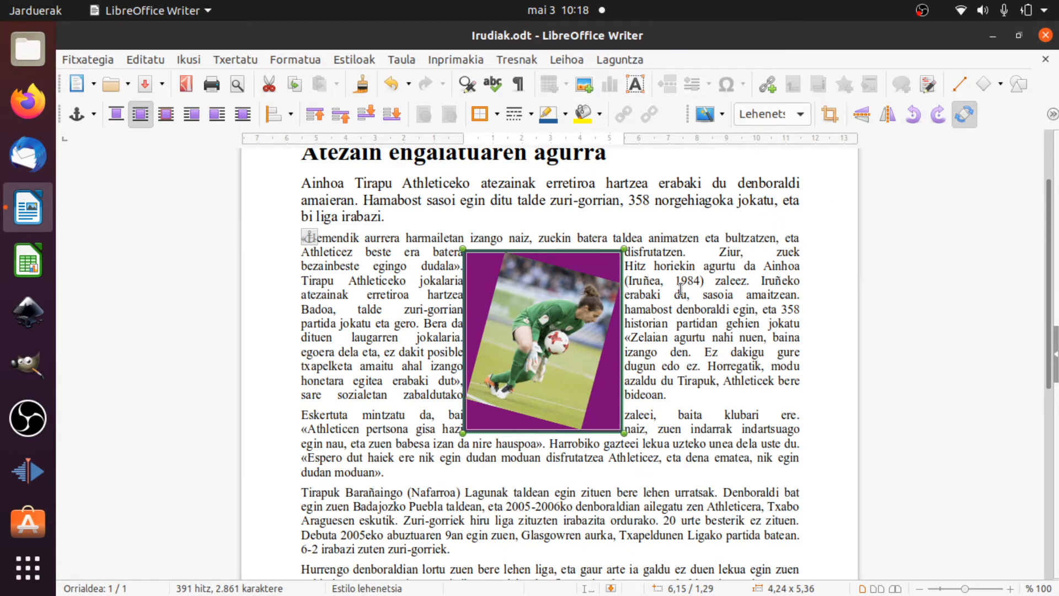
key(ctrl+z)
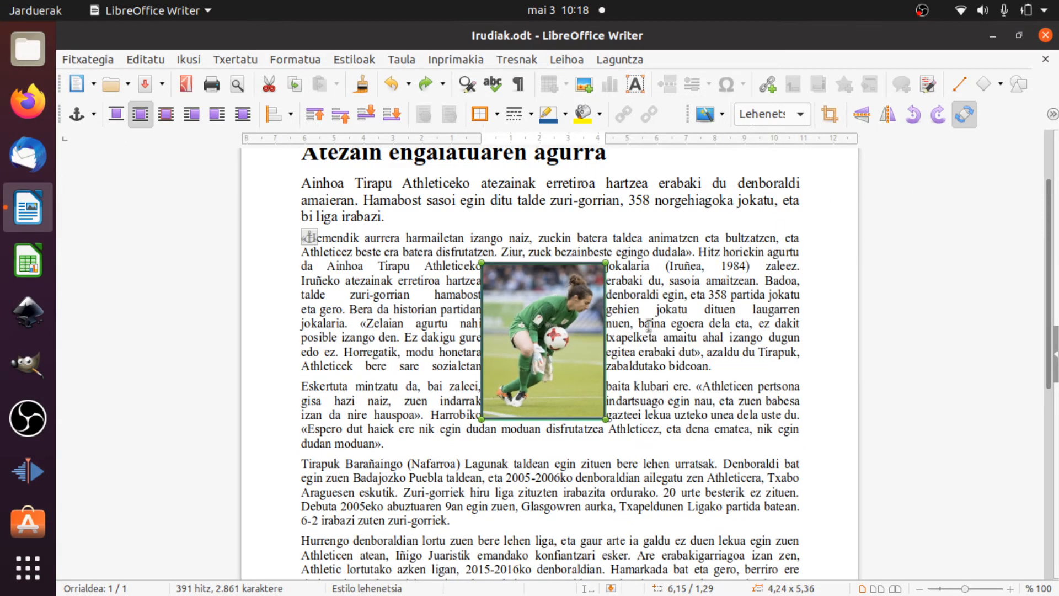
click(649, 325)
Open the goalkeeper picture's properties and examine its flip, link, rotation angle, crop and scale settings
click(569, 300)
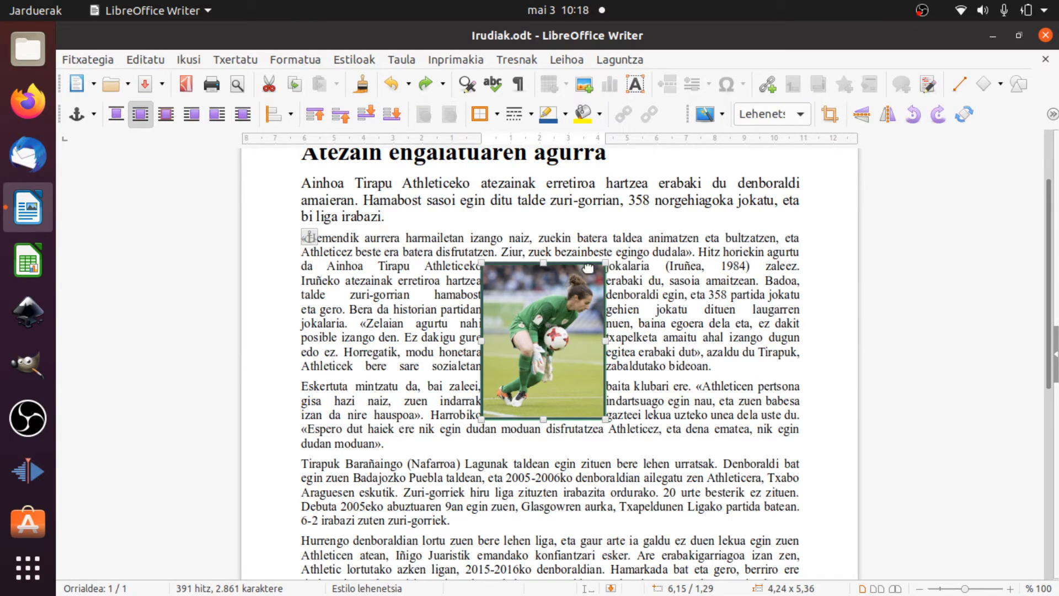
right_click(529, 299)
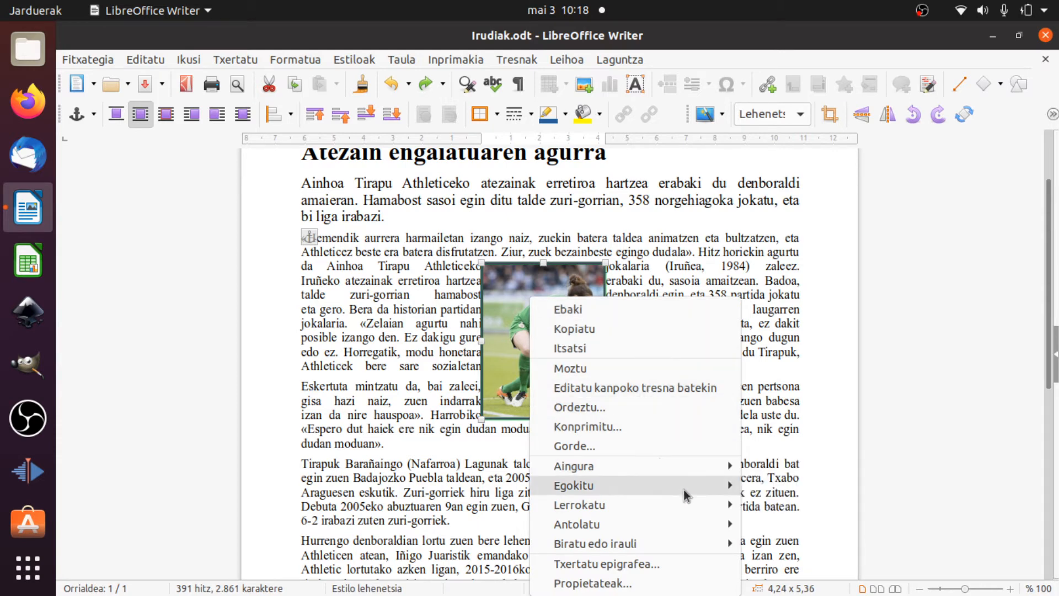
mouse_move(679, 523)
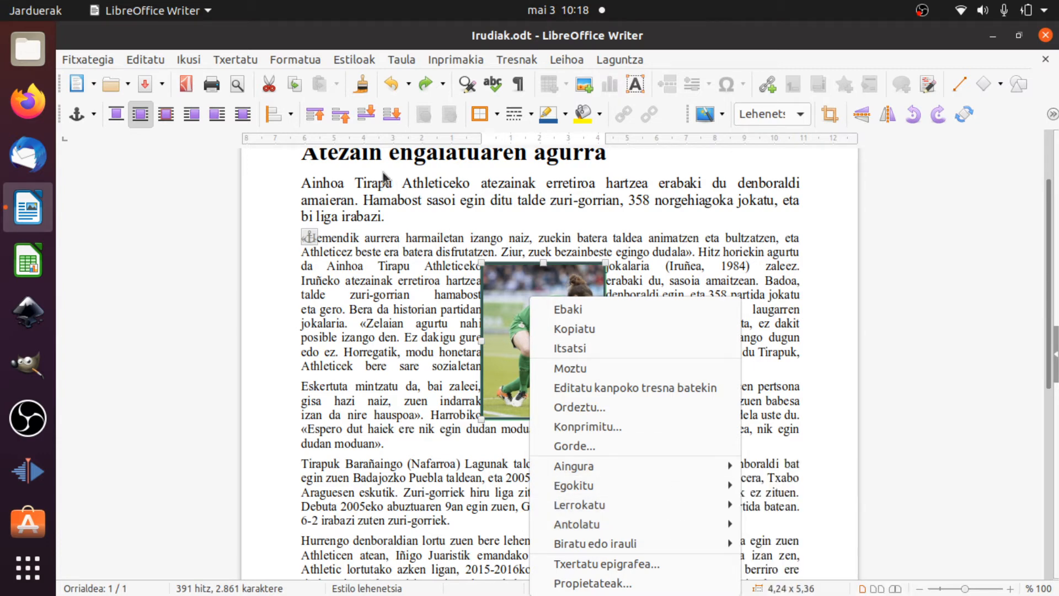
click(622, 583)
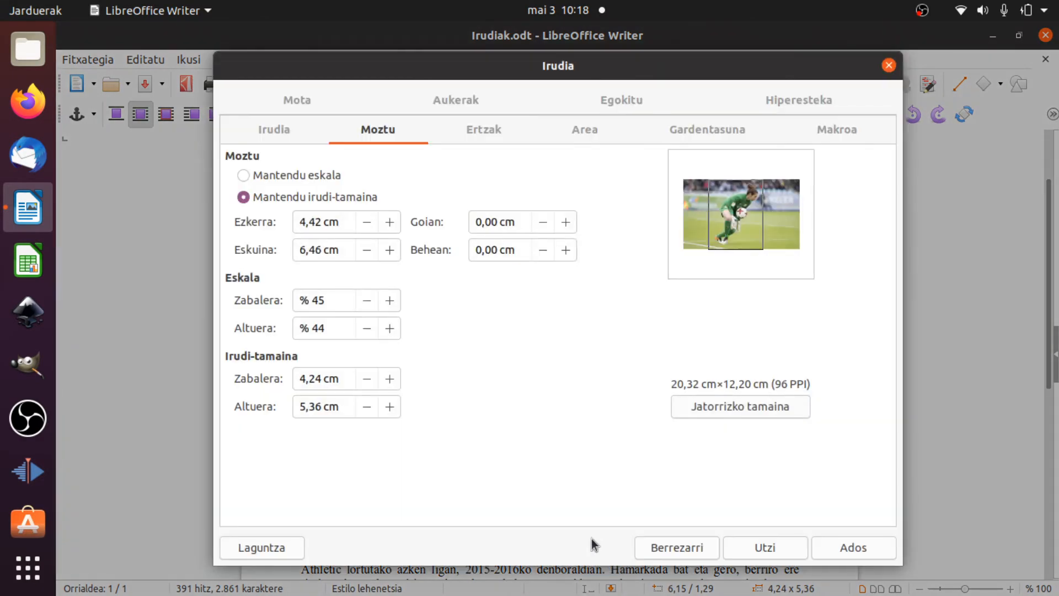
click(262, 133)
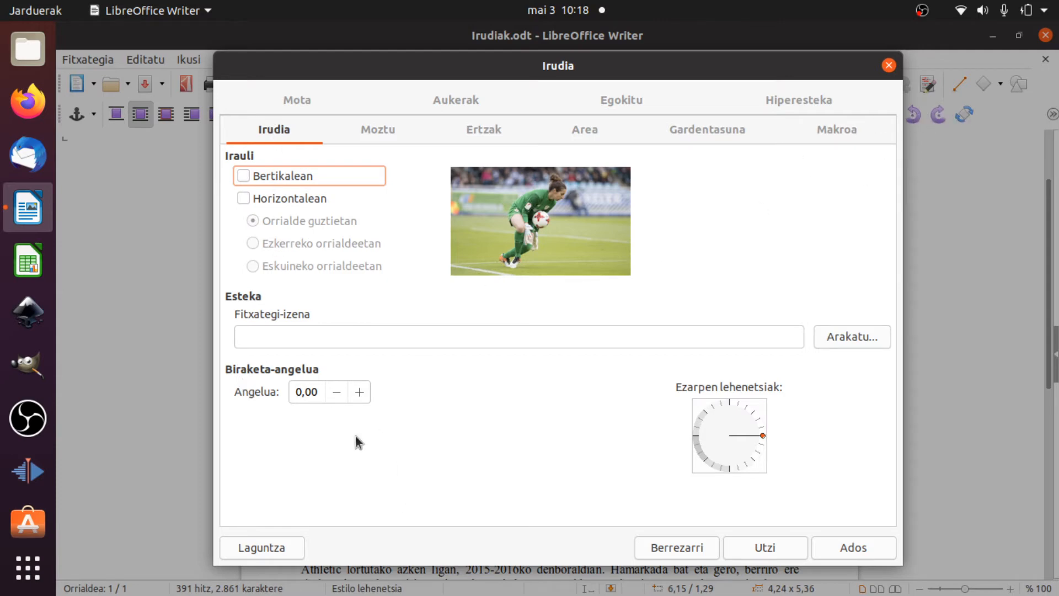
click(389, 136)
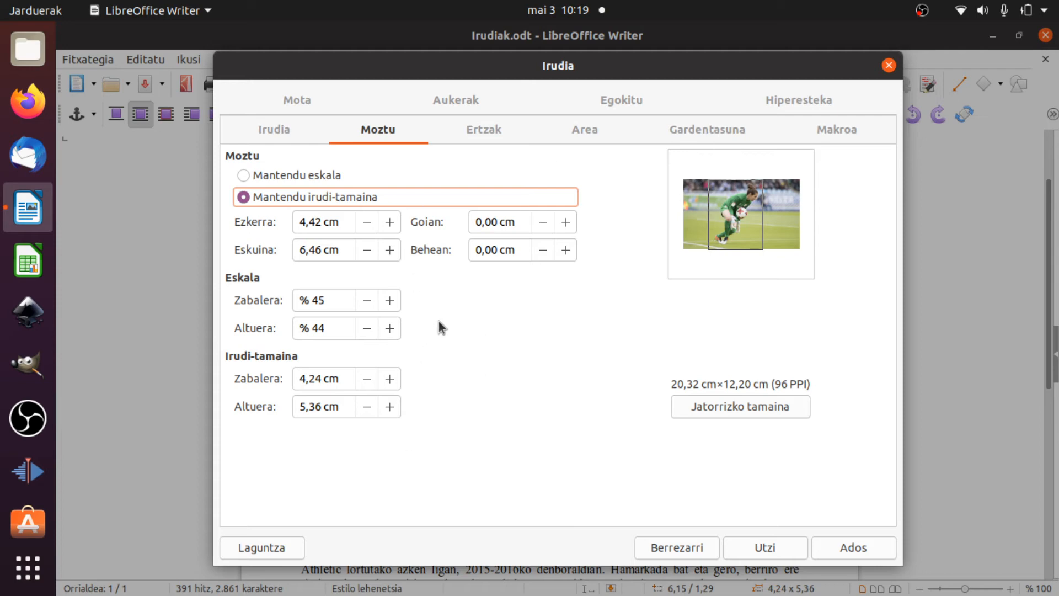
Try a much larger synchronized border padding on all four sides of the picture, then undo it
click(487, 141)
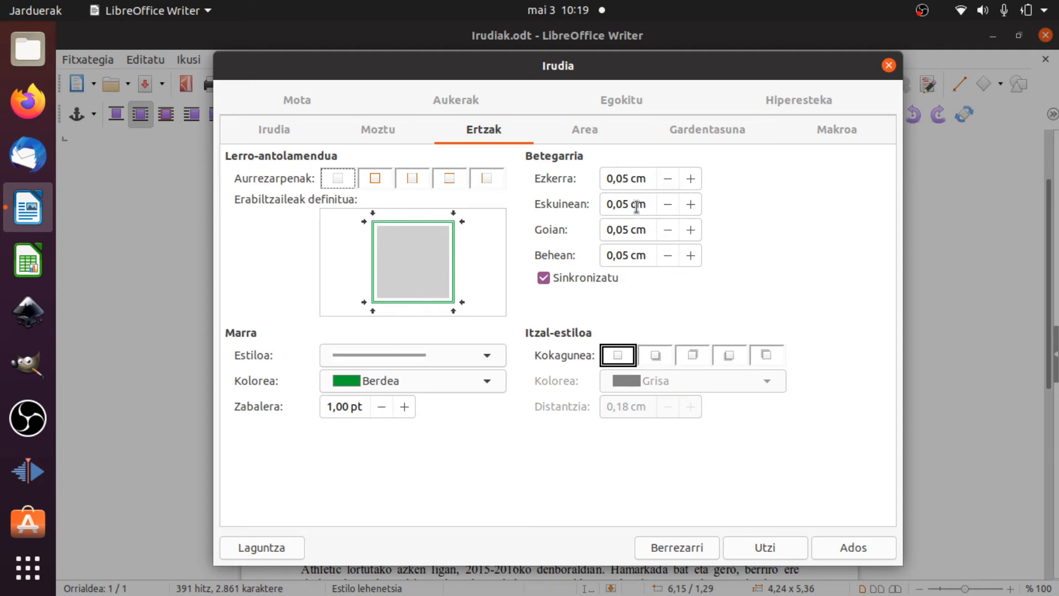
click(691, 178)
click(690, 178)
click(690, 178)
click(690, 178)
click(690, 179)
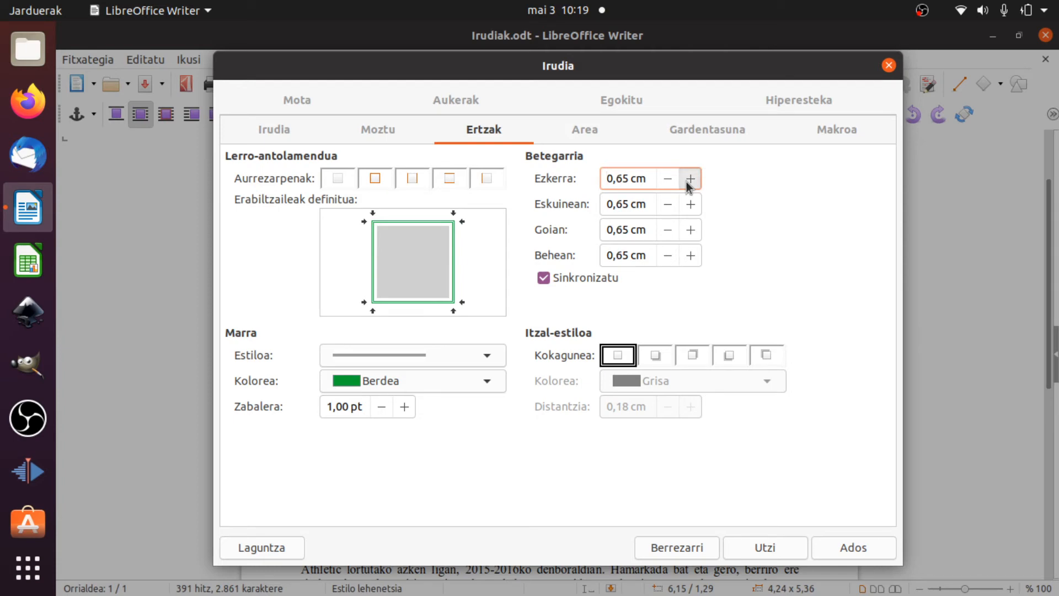
click(690, 178)
click(691, 178)
click(690, 178)
click(691, 178)
click(690, 178)
click(853, 548)
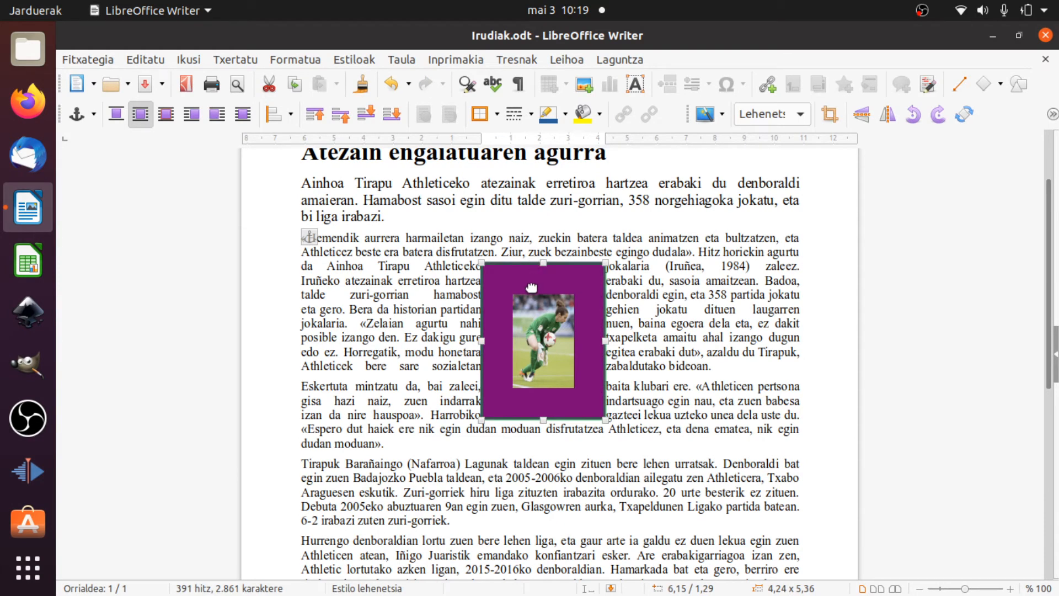
key(ctrl+z)
Reopen the picture's properties and examine its border, area fill and transparency settings
right_click(546, 327)
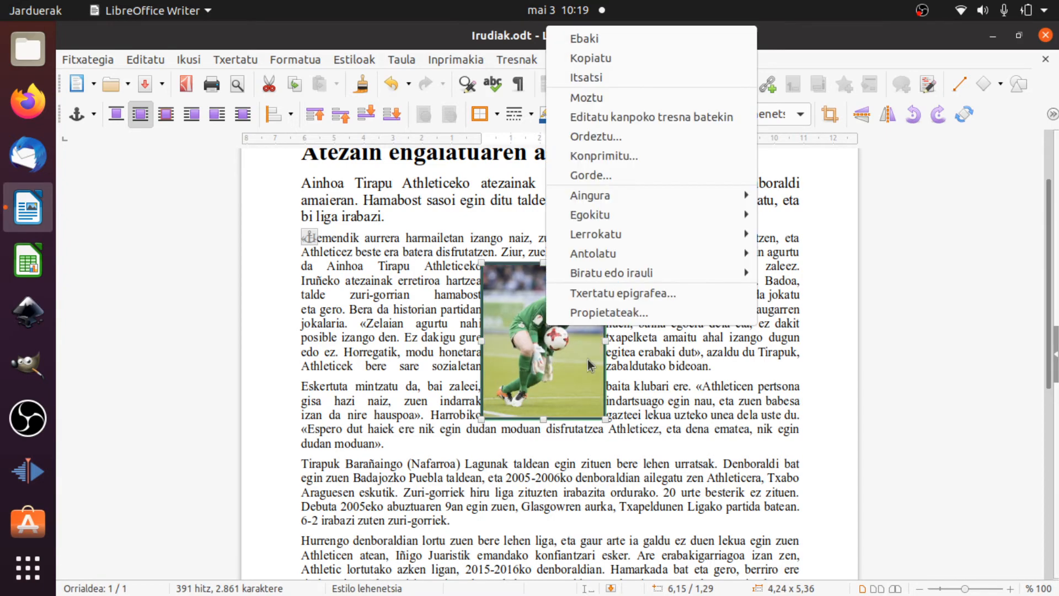
click(614, 320)
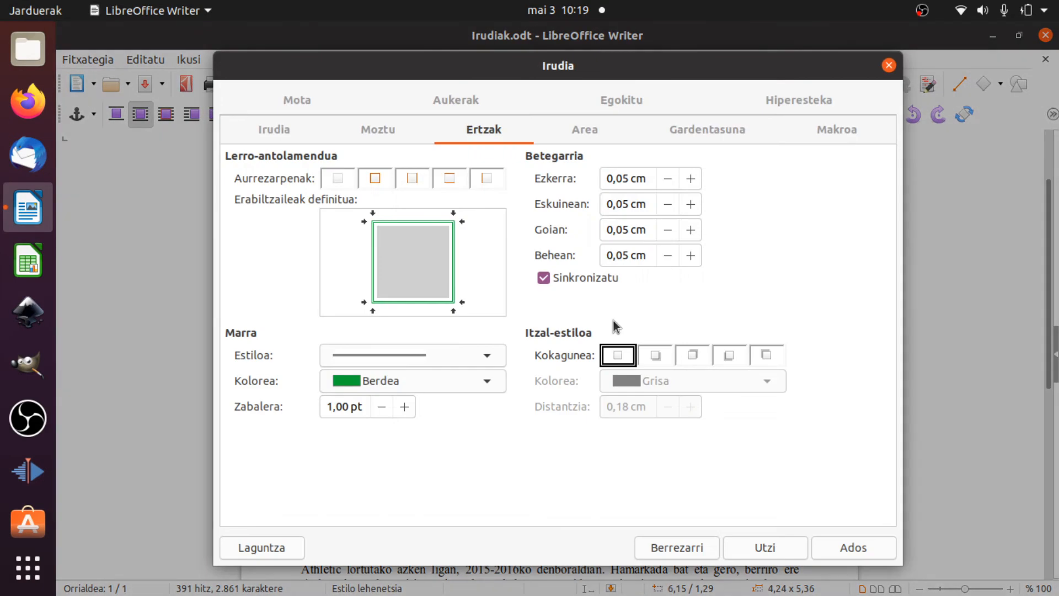
click(584, 133)
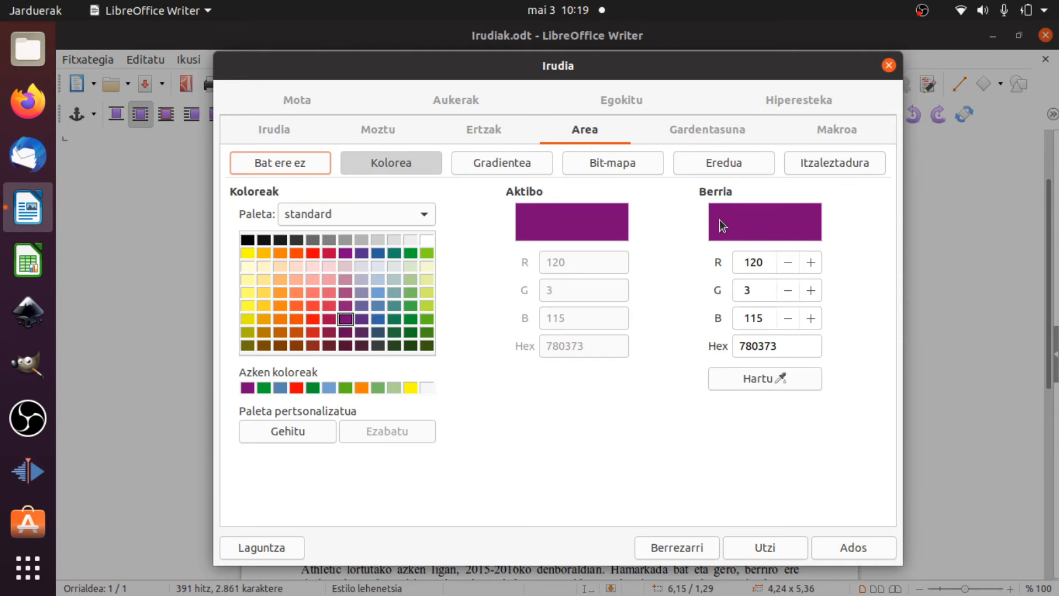
click(704, 134)
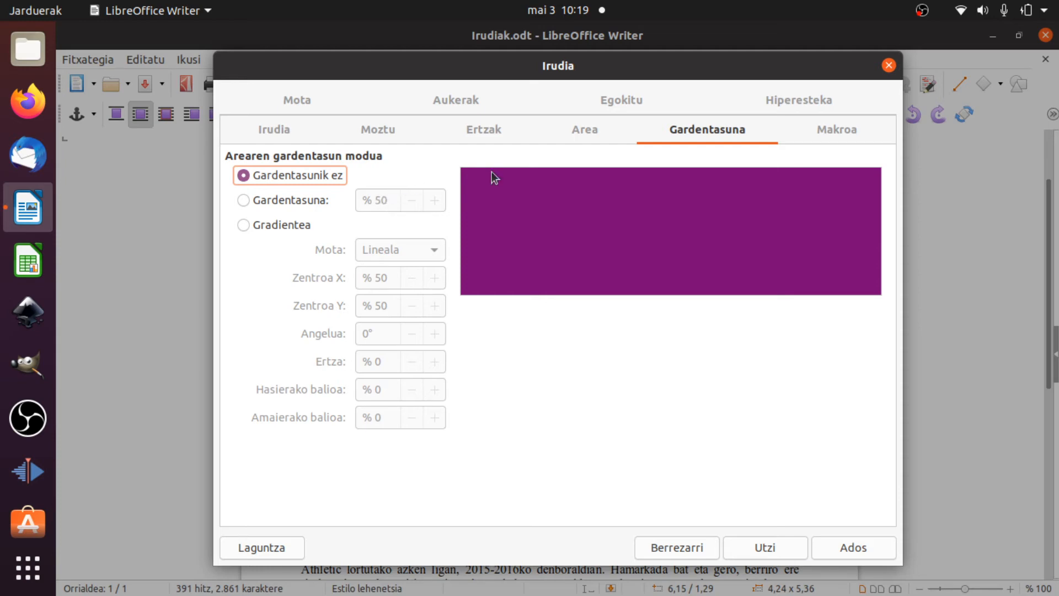
Try a picture height of 7 cm before enabling Mantendu proportzioa, then discard the size changes
click(311, 104)
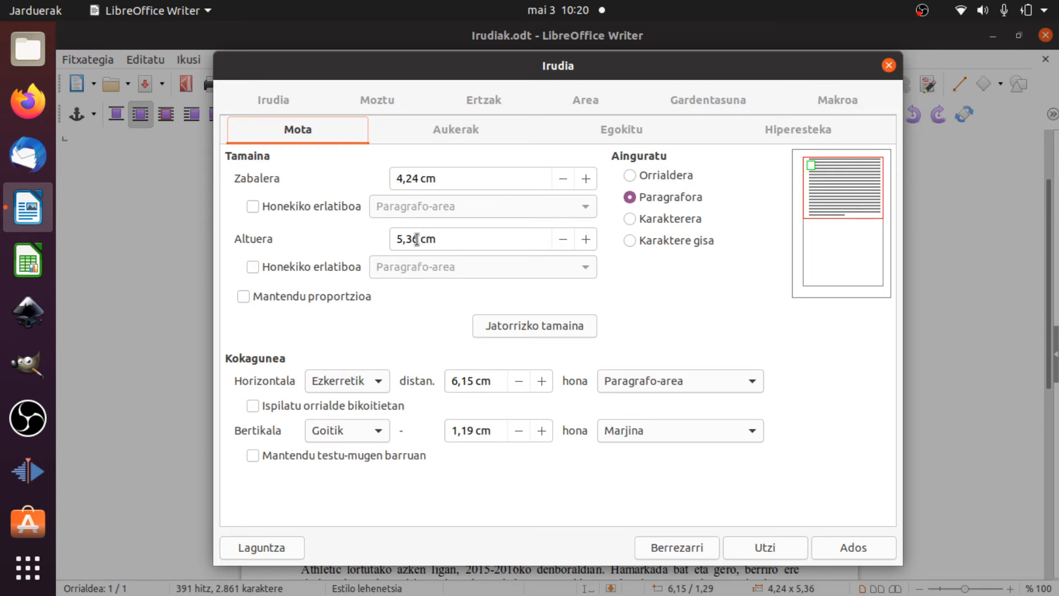
drag(419, 239, 362, 237)
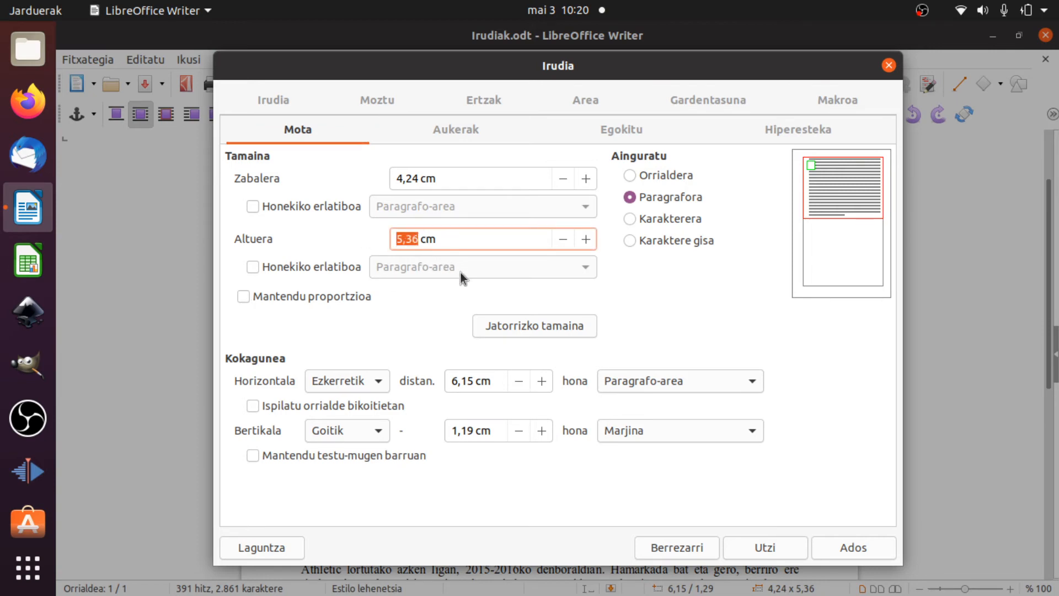
text(7)
click(244, 297)
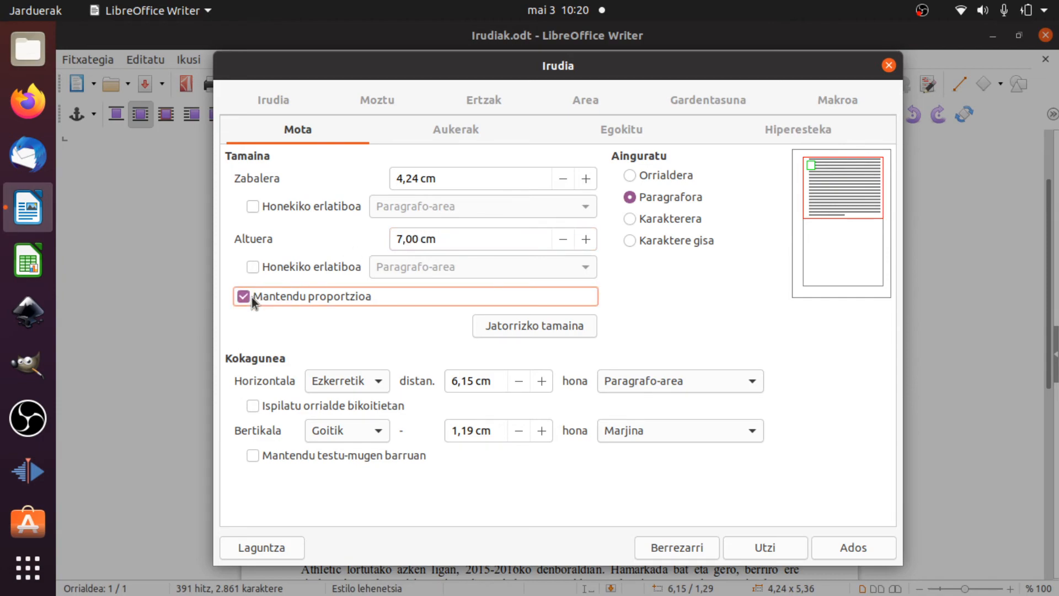
click(760, 546)
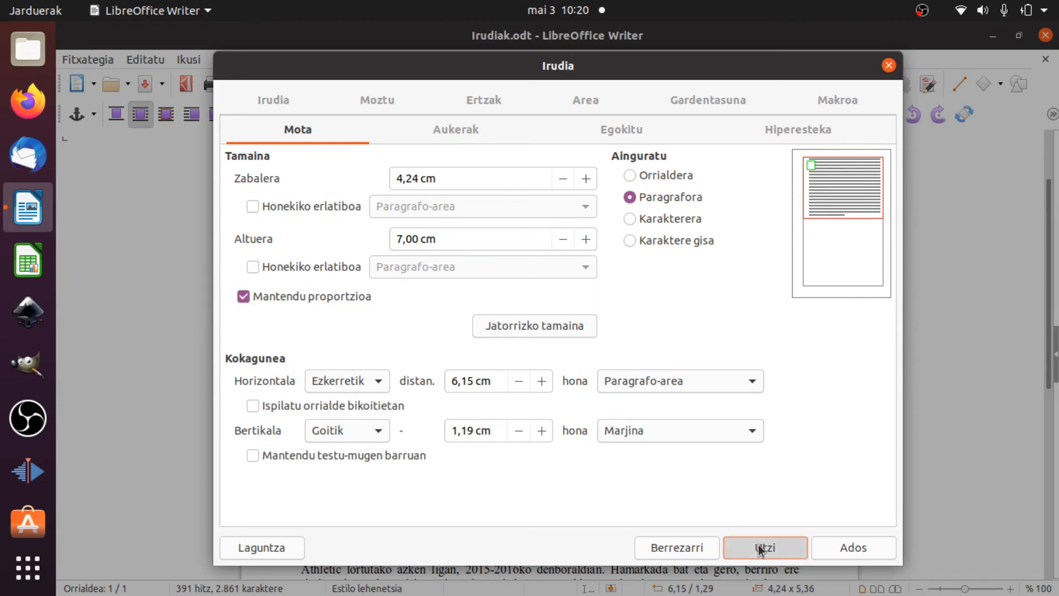
Reopen the picture's properties, enable Mantendu proportzioa and set the height to 7 cm so the width scales along
right_click(488, 298)
click(599, 587)
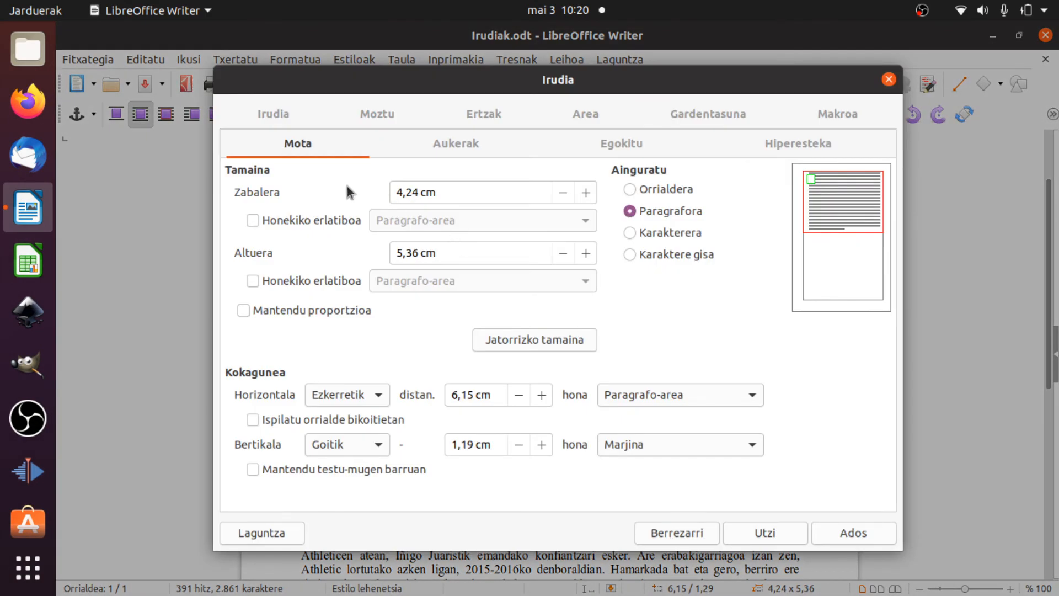
click(244, 310)
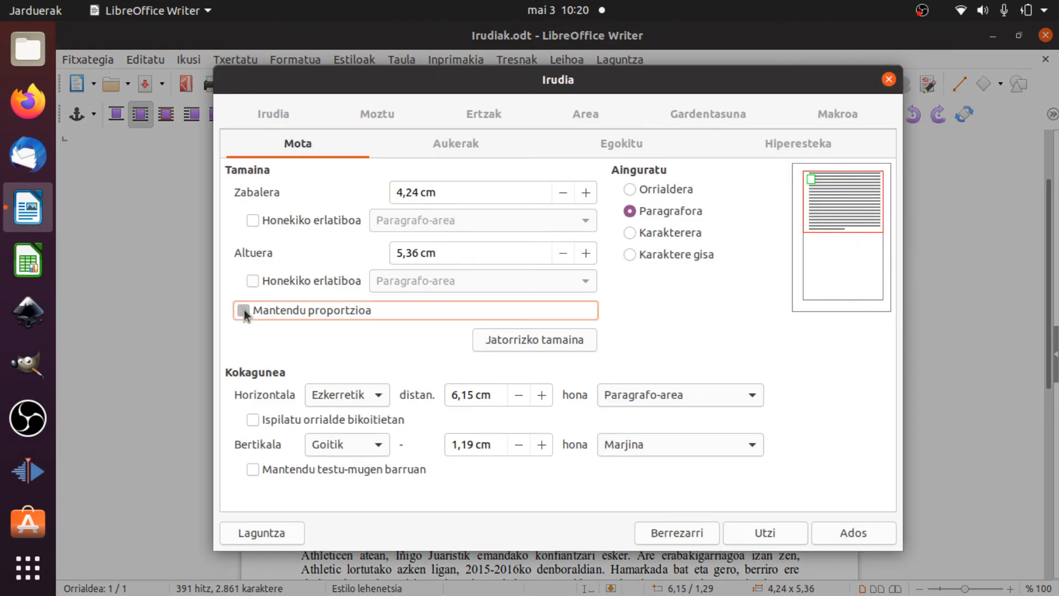
drag(419, 253, 389, 252)
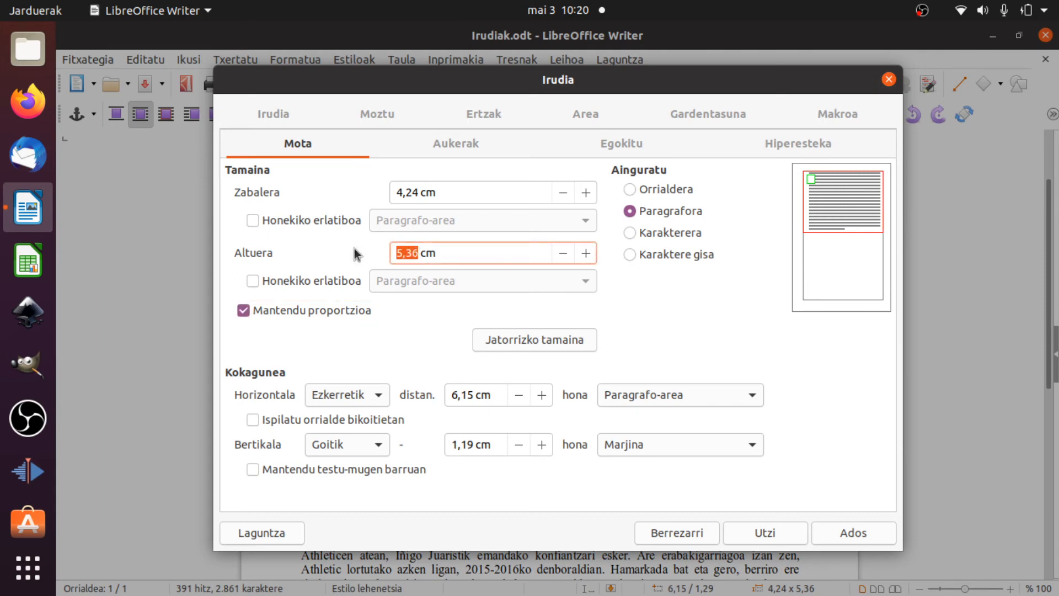
text(7)
click(449, 193)
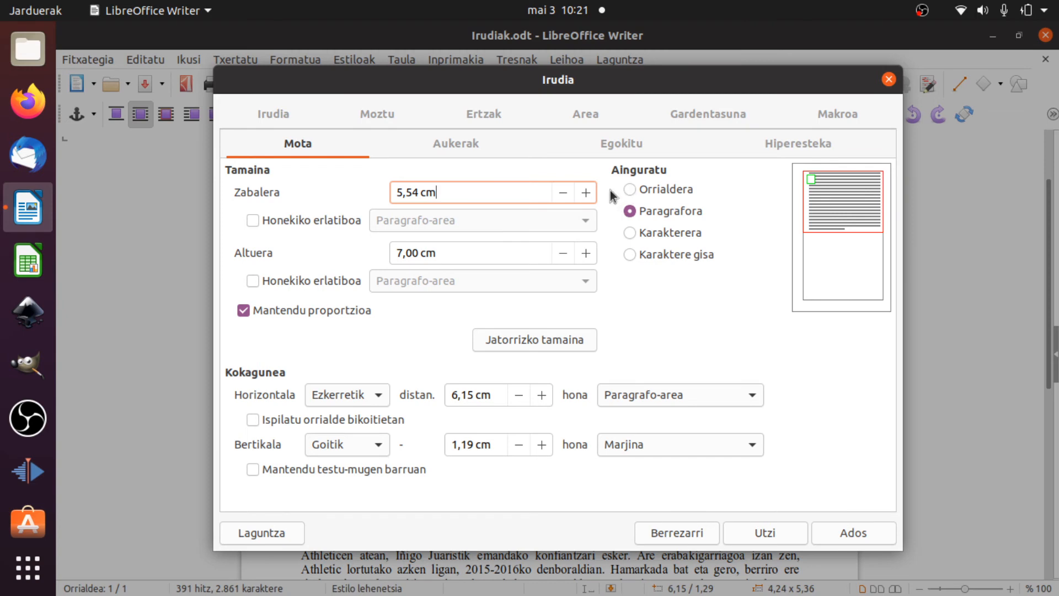
Check the picture's name and alternative text options, and set its left and right wrap spacing to 0,50 cm each
click(458, 146)
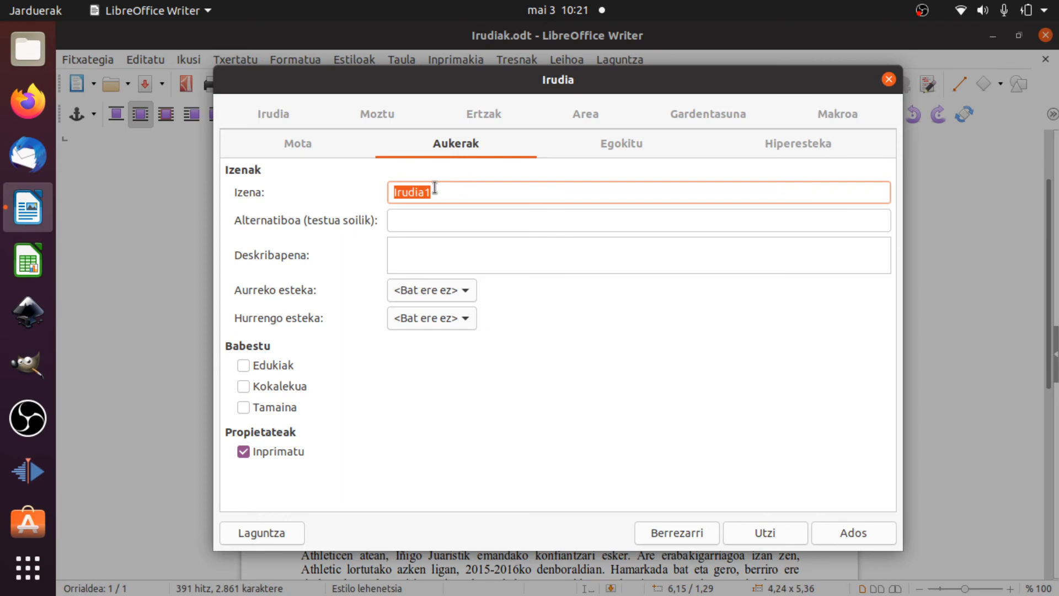
click(431, 218)
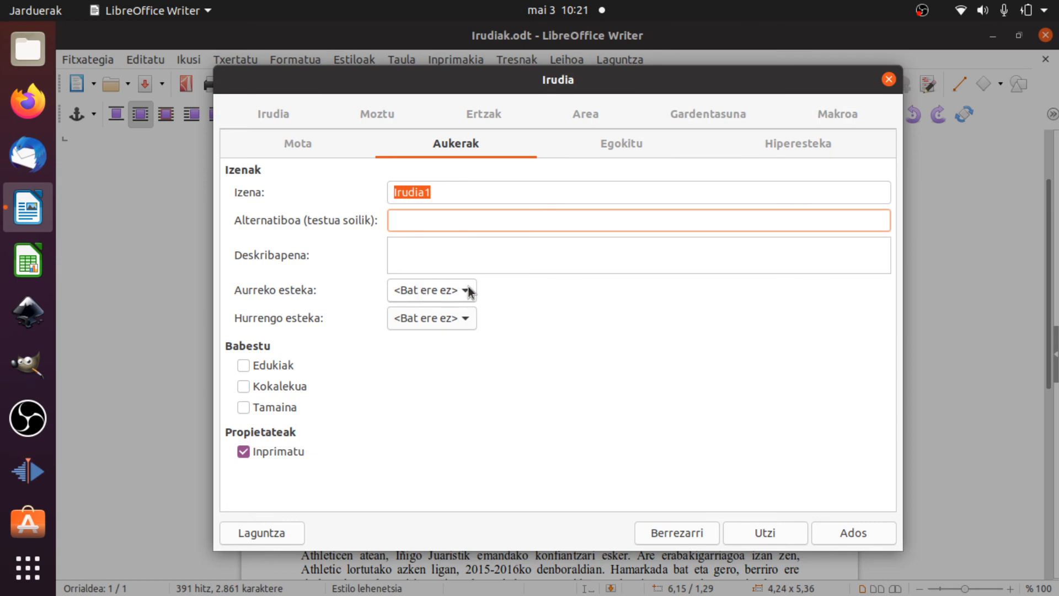
click(619, 146)
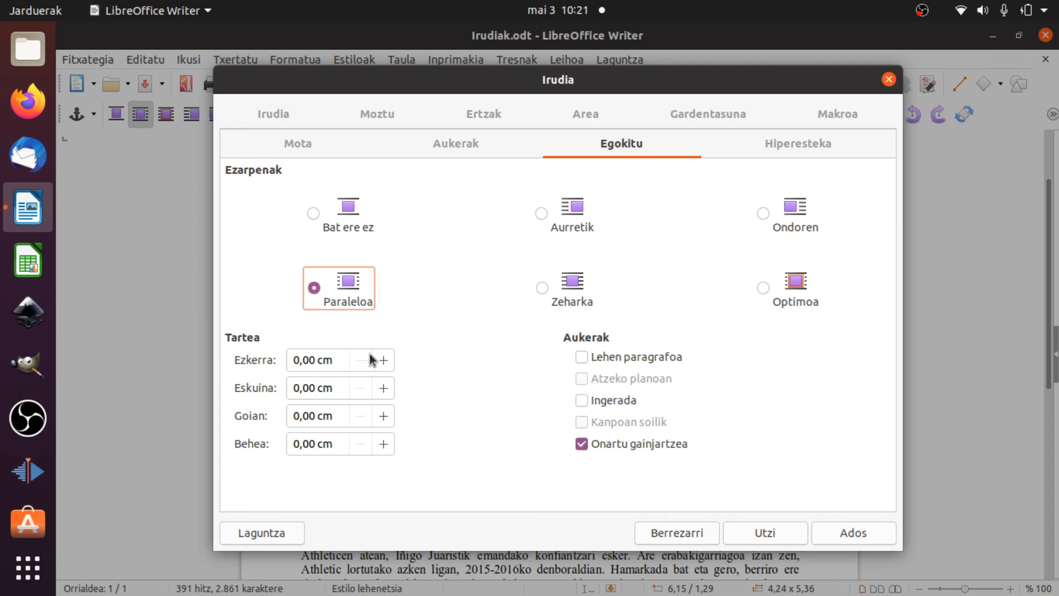
click(384, 359)
click(383, 360)
click(383, 360)
click(384, 360)
click(383, 359)
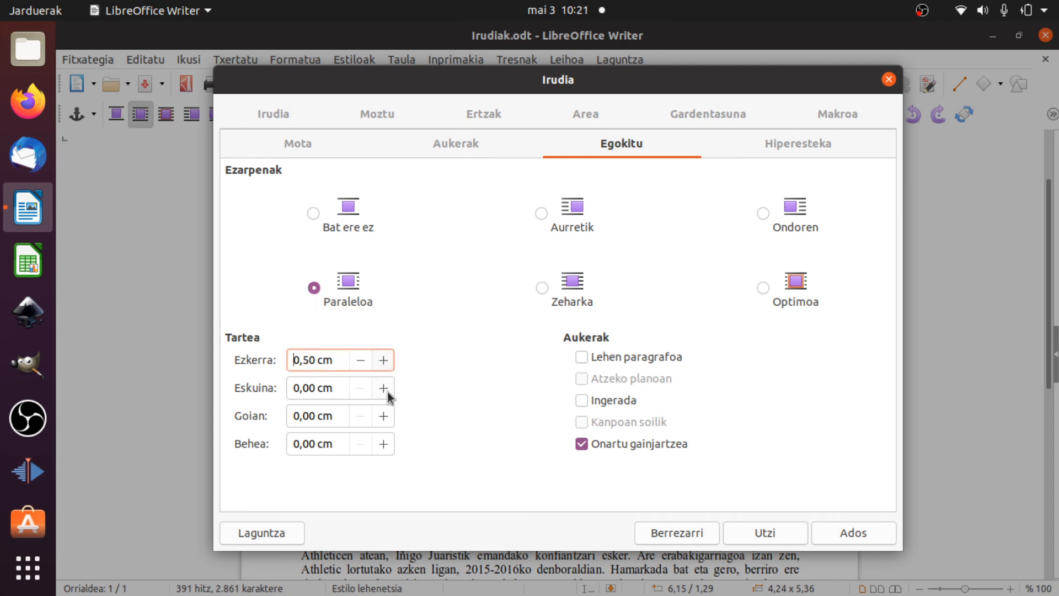
click(384, 388)
click(384, 388)
click(383, 387)
click(383, 388)
click(383, 388)
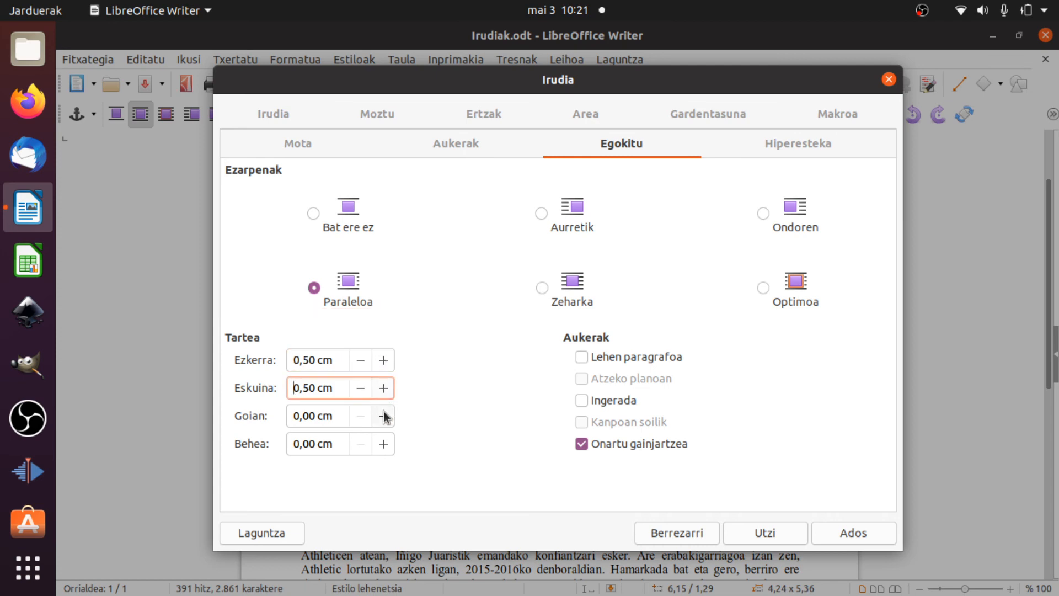
Set the picture's top and bottom wrap spacing to 0,20 cm each and apply the properties
click(383, 416)
click(384, 415)
click(383, 416)
click(384, 416)
click(384, 415)
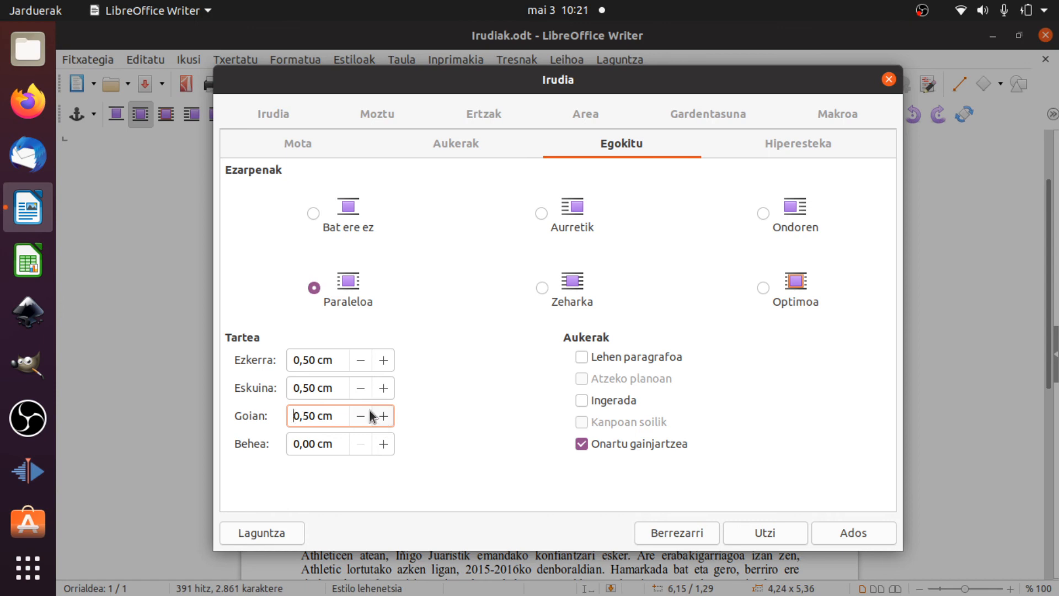
click(362, 417)
click(384, 447)
click(839, 531)
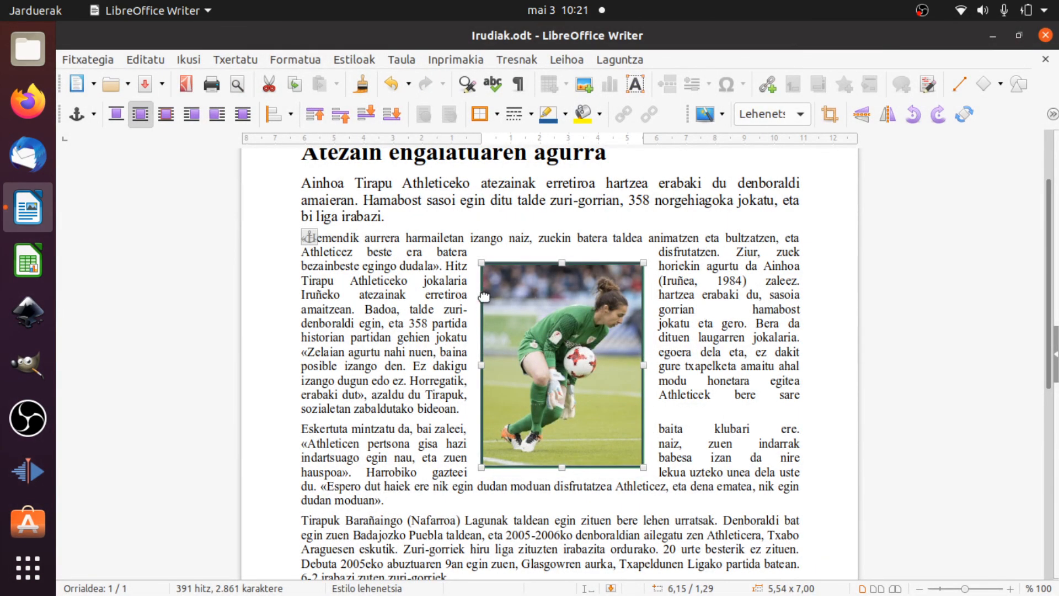
Undo and redo the picture's size and spacing changes to compare the text layout
key(ctrl+z)
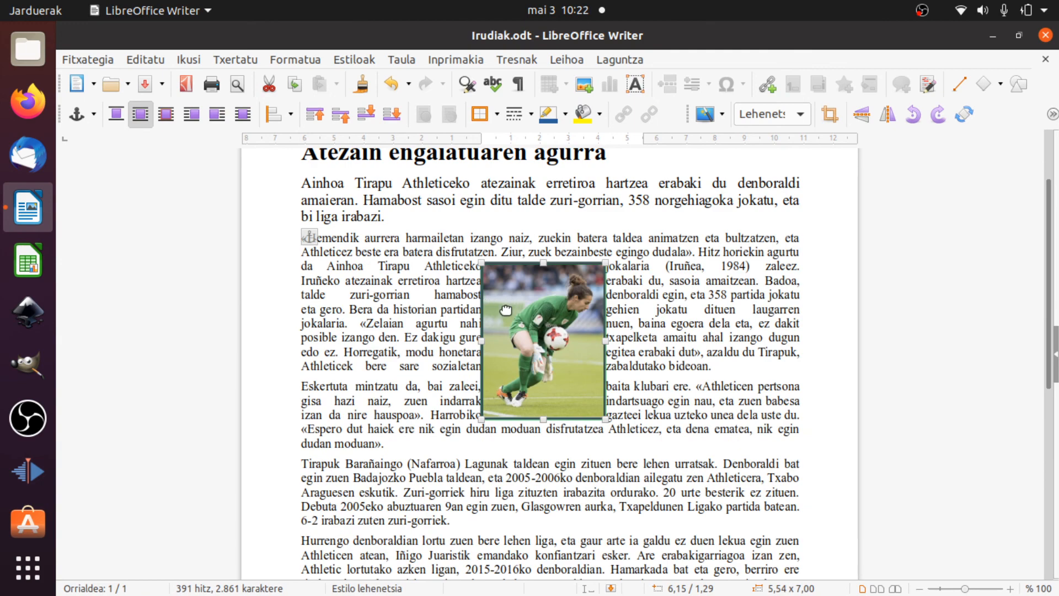
key(ctrl+y)
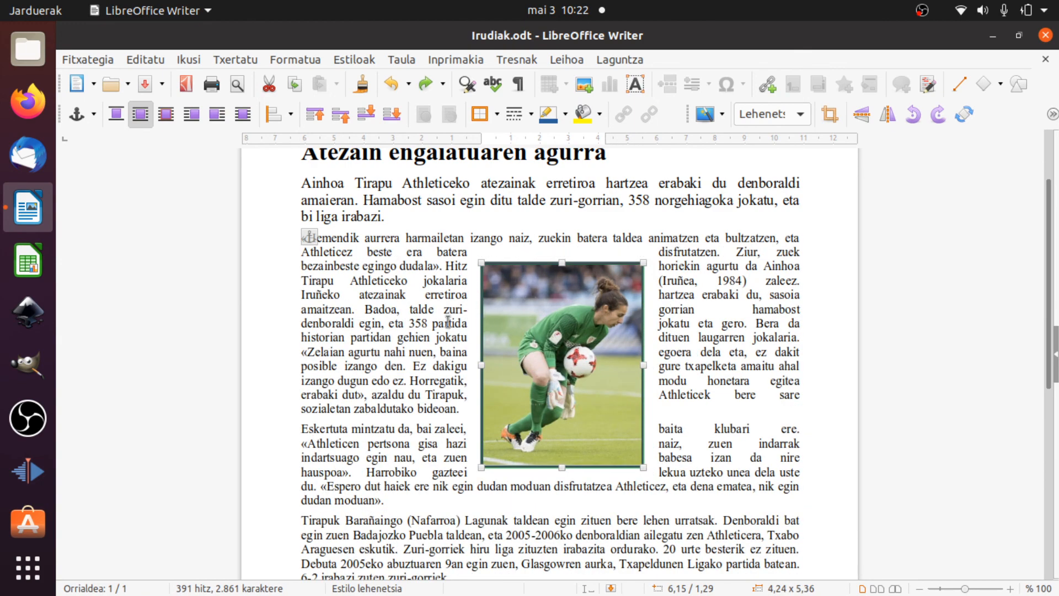
Reopen the picture's properties, examine the hyperlink settings and the file browser for the link target, and deselect the picture
right_click(522, 315)
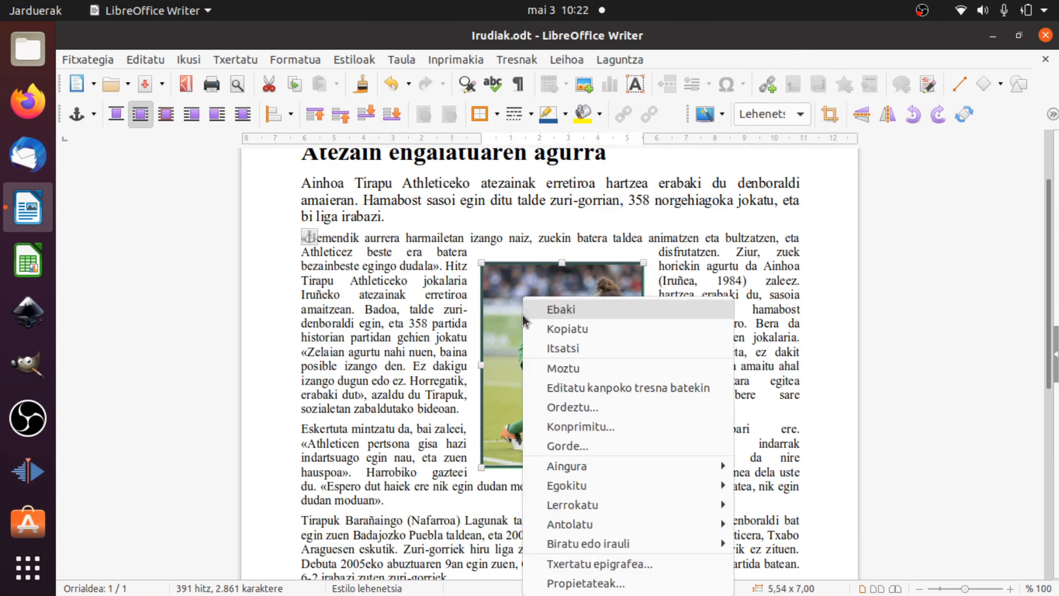
click(586, 583)
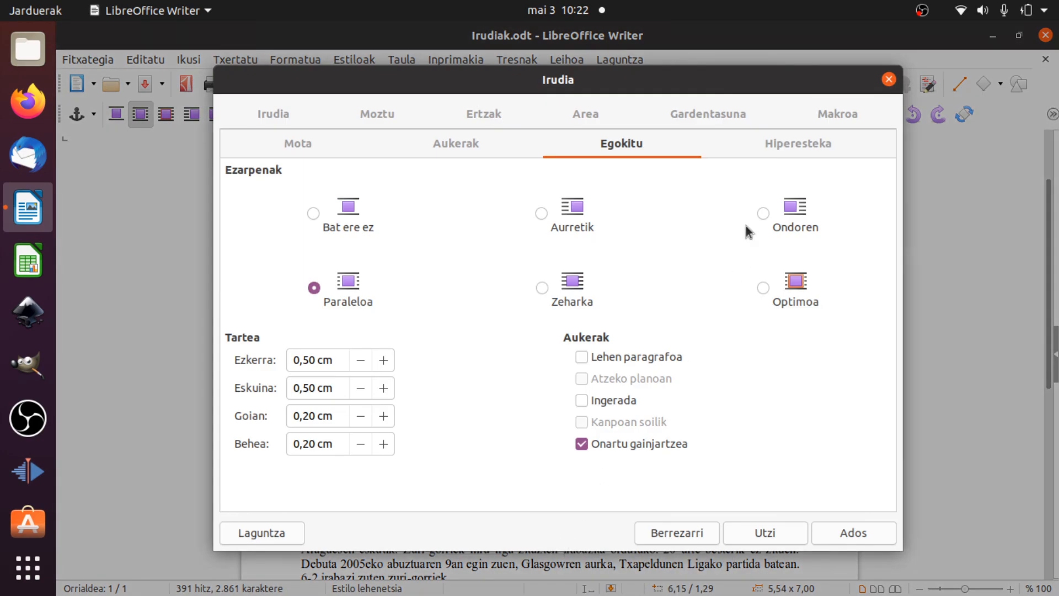
click(761, 146)
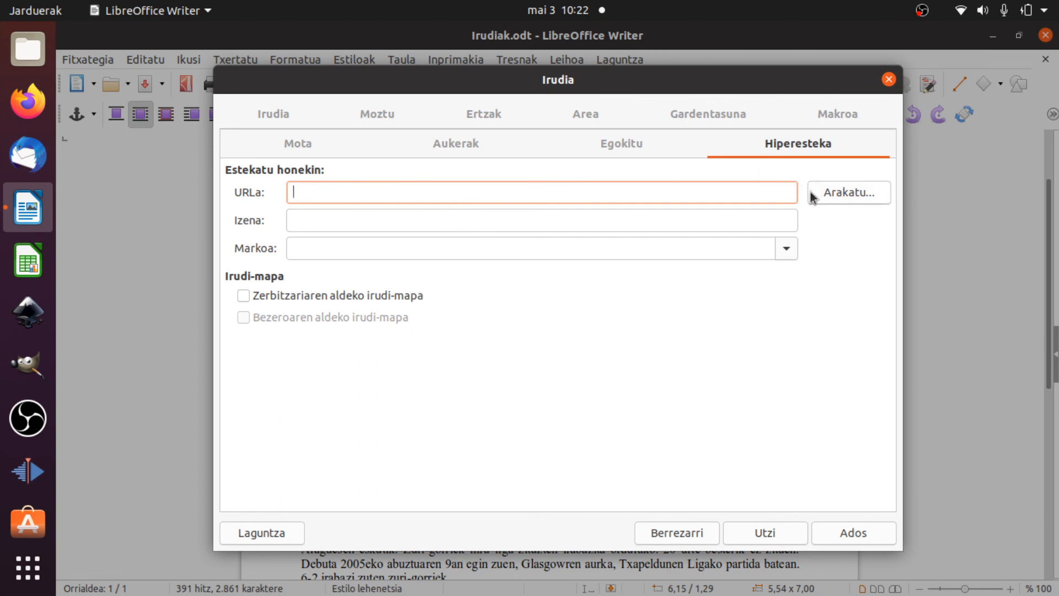
click(858, 193)
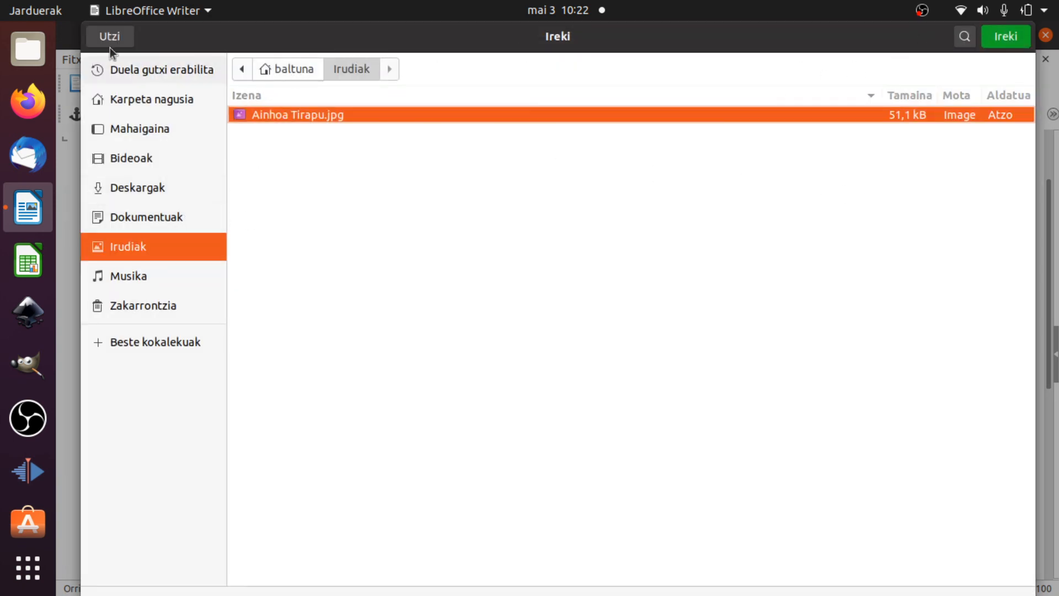
click(91, 41)
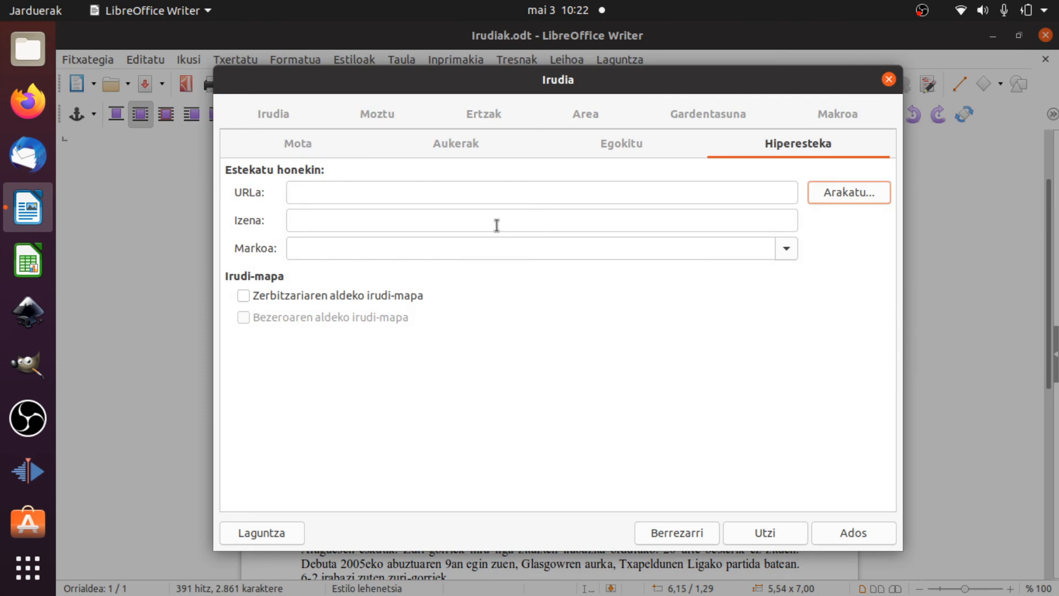
click(378, 194)
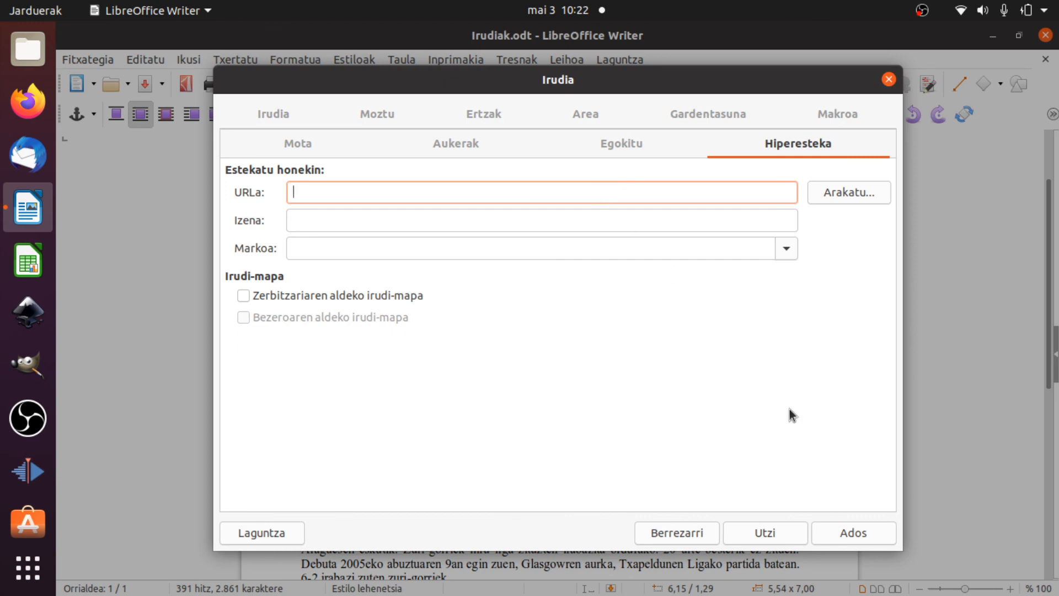
click(846, 529)
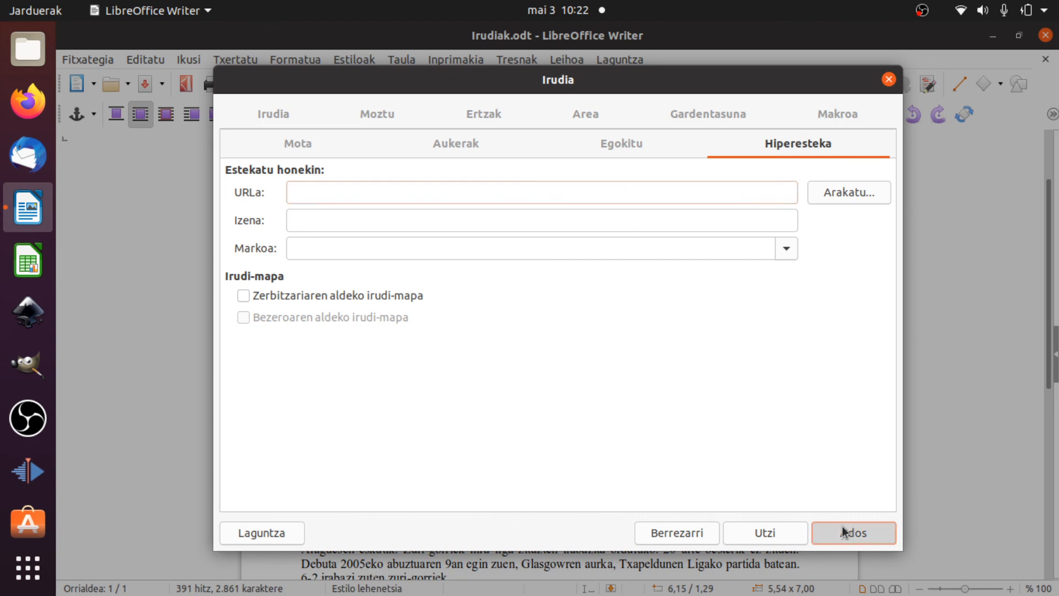
click(535, 257)
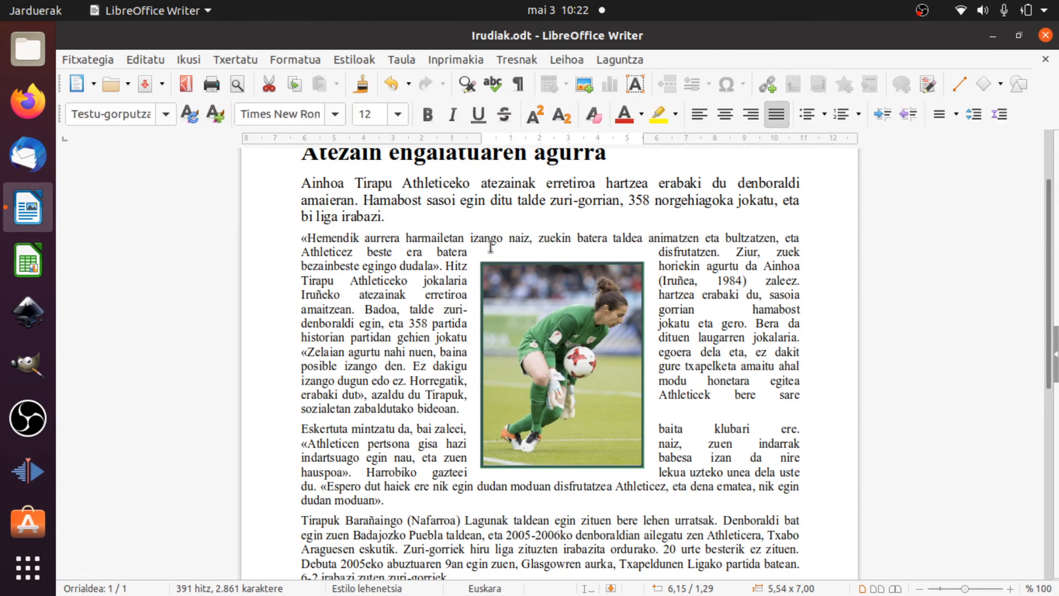